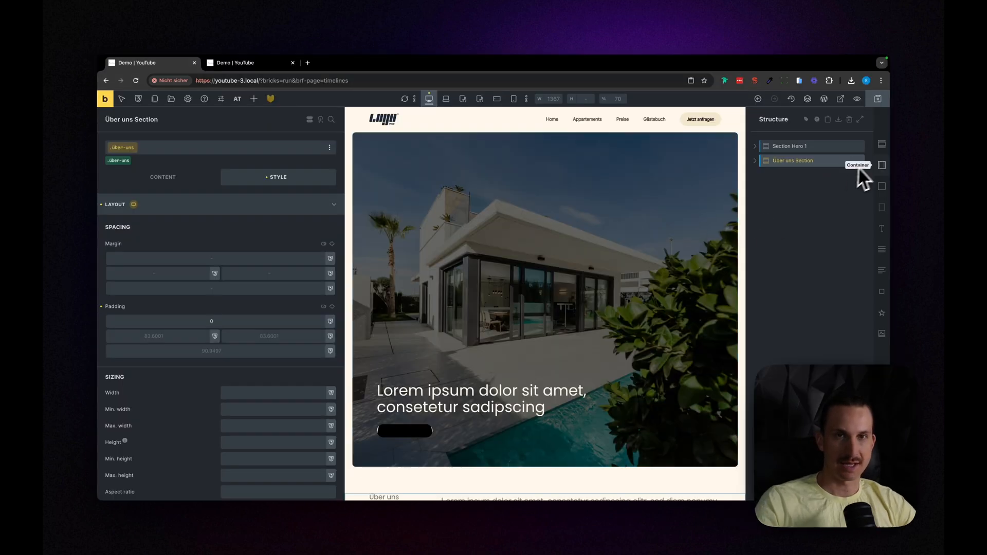
# Step: Add a new section below the Über uns Section and name it Insta Section
pyautogui.click(843, 190)
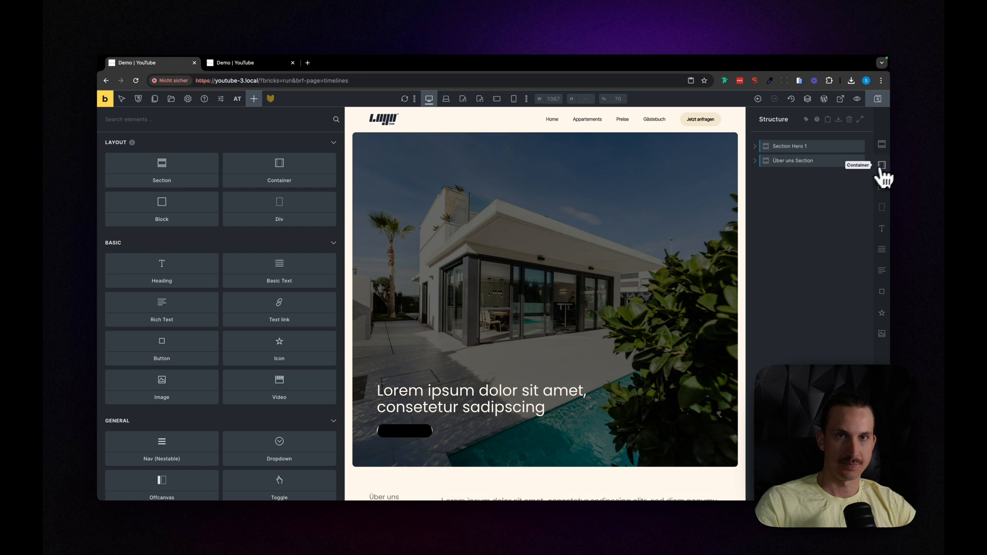
pyautogui.click(881, 166)
pyautogui.click(860, 175)
pyautogui.click(882, 144)
pyautogui.click(784, 179)
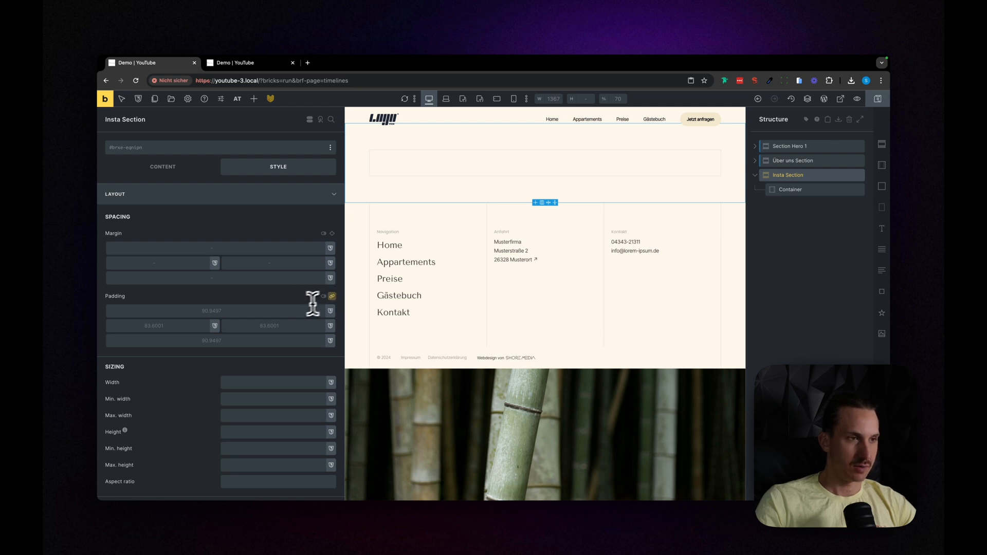
# Step: Set the Insta Section's padding to 0 on all sides and its height to 200vh
pyautogui.scroll(-6, 259, 356)
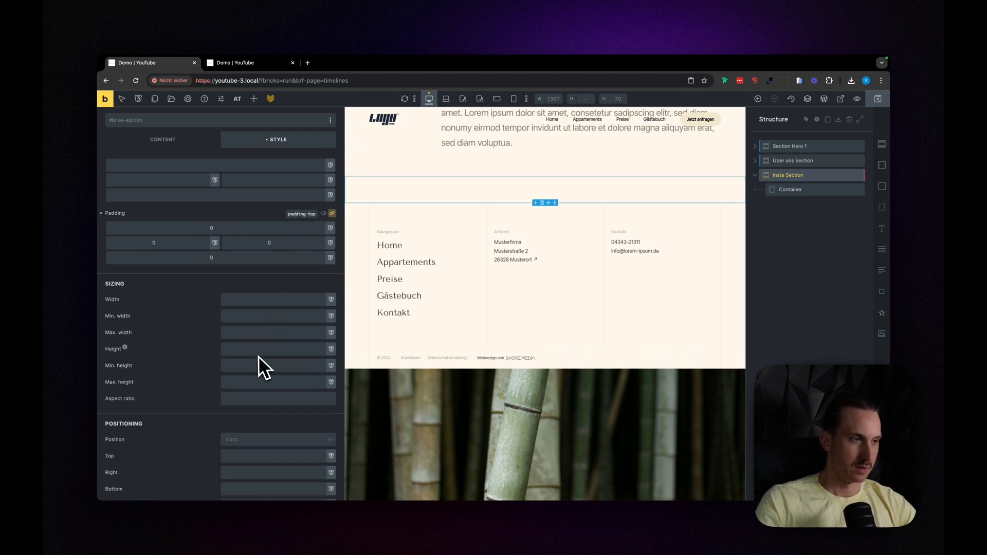
pyautogui.scroll(-2, 255, 356)
pyautogui.scroll(5, 255, 356)
pyautogui.click(239, 286)
pyautogui.write('200')
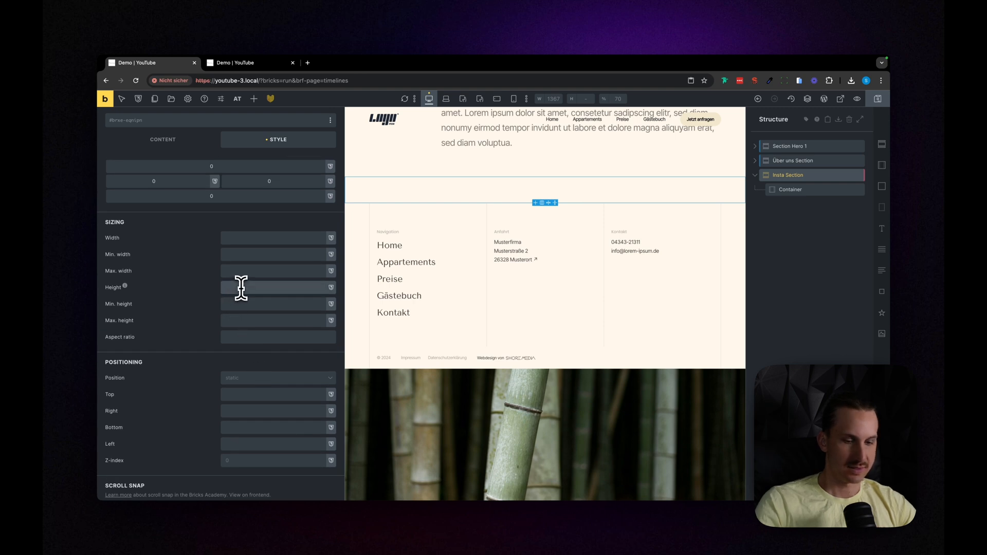
pyautogui.write('vh')
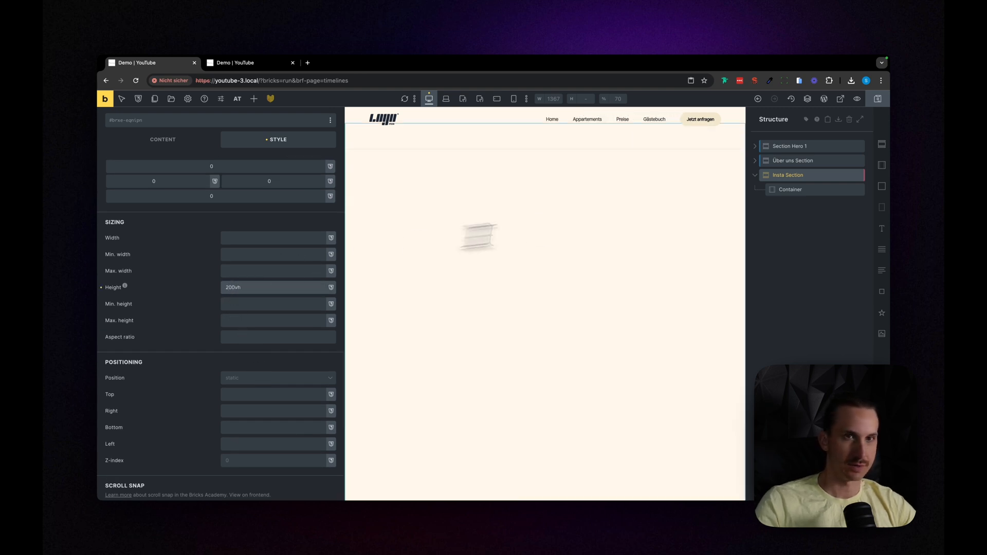
# Step: Delete the container inside the Insta Section and add a block in its place
pyautogui.scroll(1, 722, 231)
pyautogui.click(820, 190)
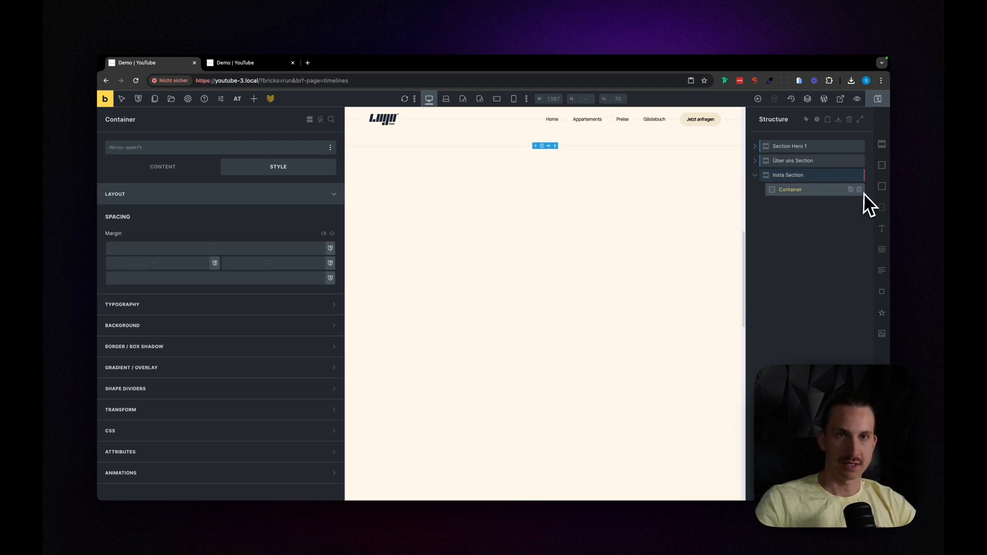
pyautogui.click(859, 189)
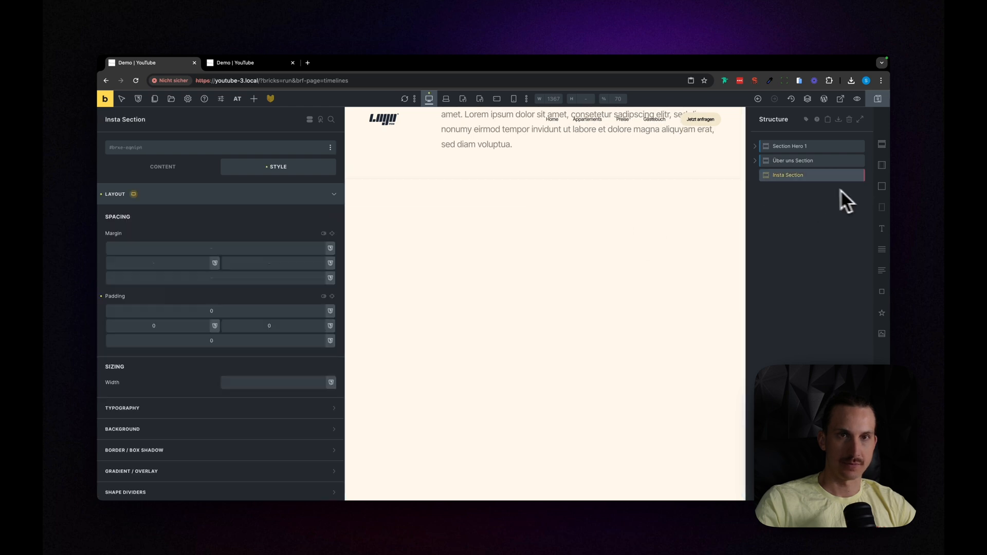
pyautogui.click(883, 196)
pyautogui.click(788, 190)
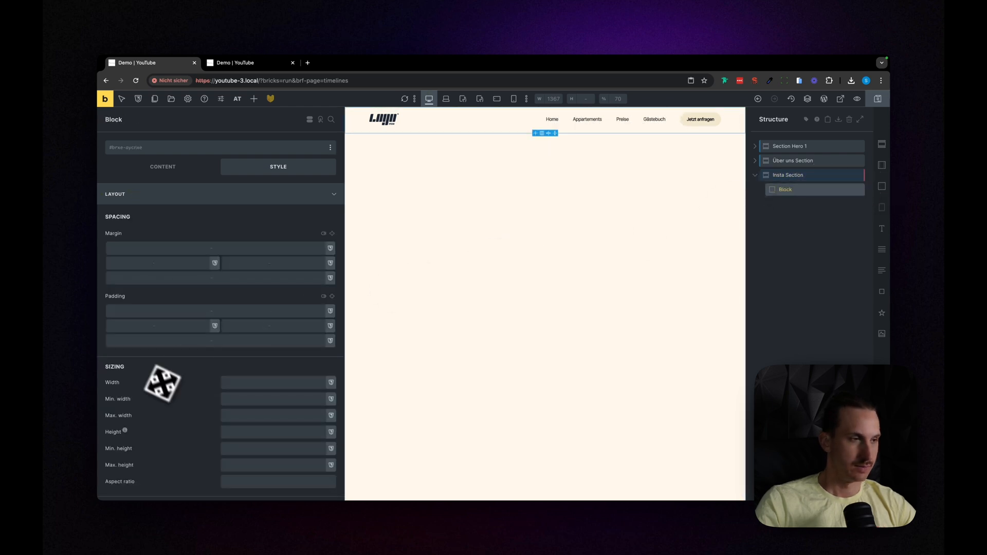
# Step: Set the block's position to relative and its height to 100vh
pyautogui.scroll(-8, 162, 383)
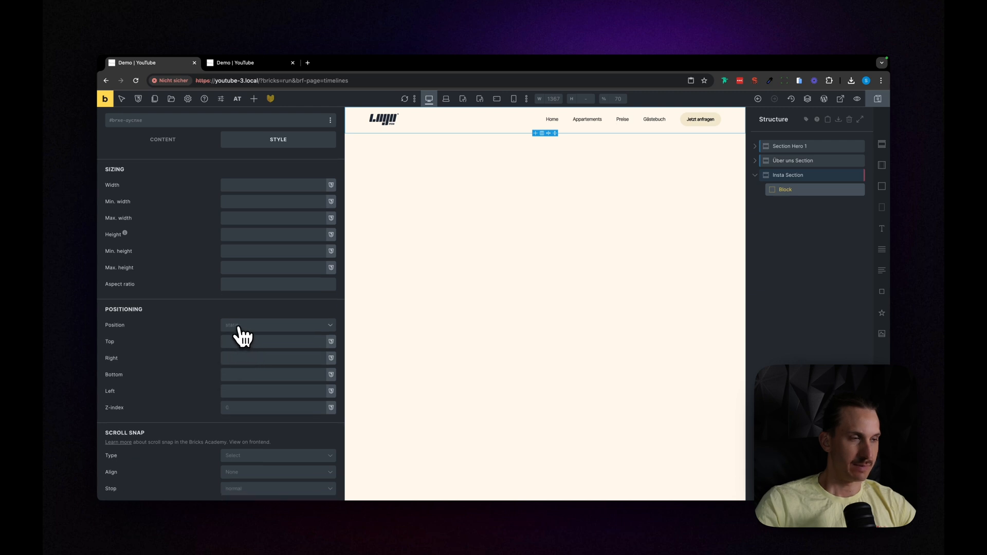
pyautogui.click(241, 329)
pyautogui.scroll(-2, 195, 366)
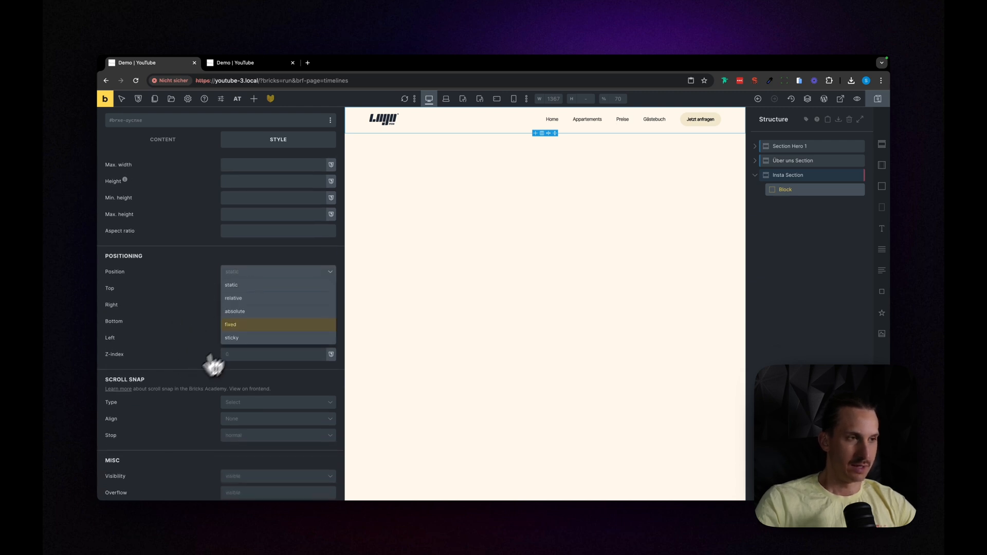
pyautogui.click(242, 299)
pyautogui.scroll(5, 186, 312)
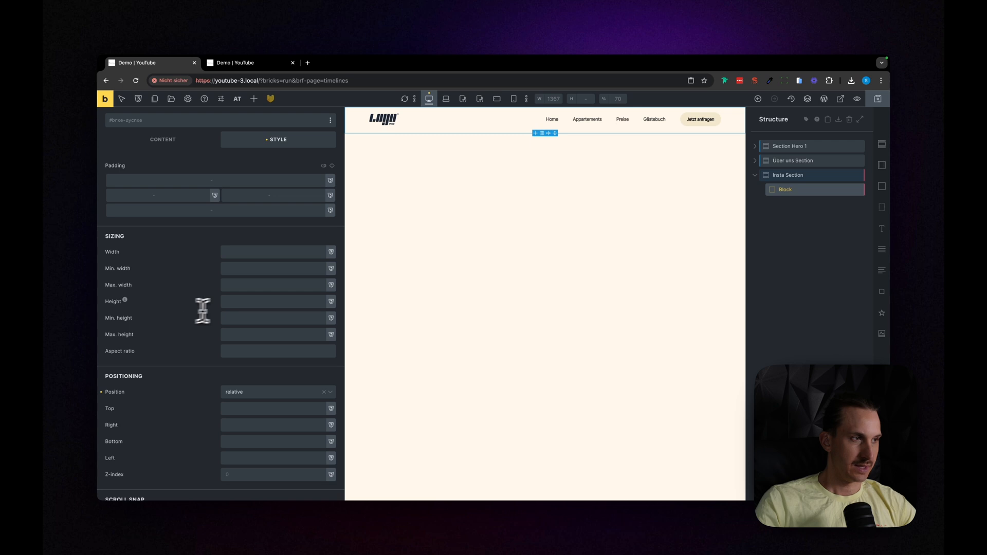
pyautogui.click(258, 302)
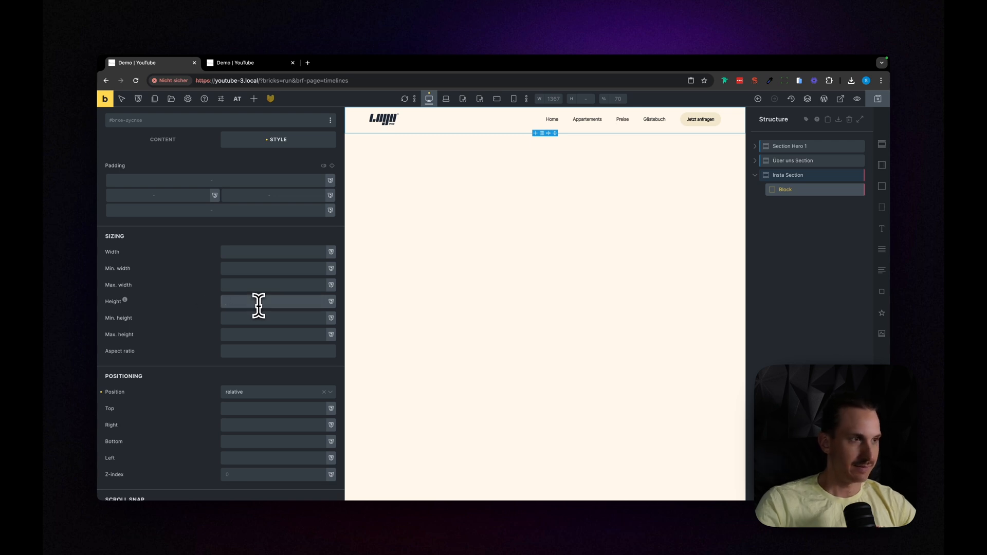
pyautogui.write('100vh')
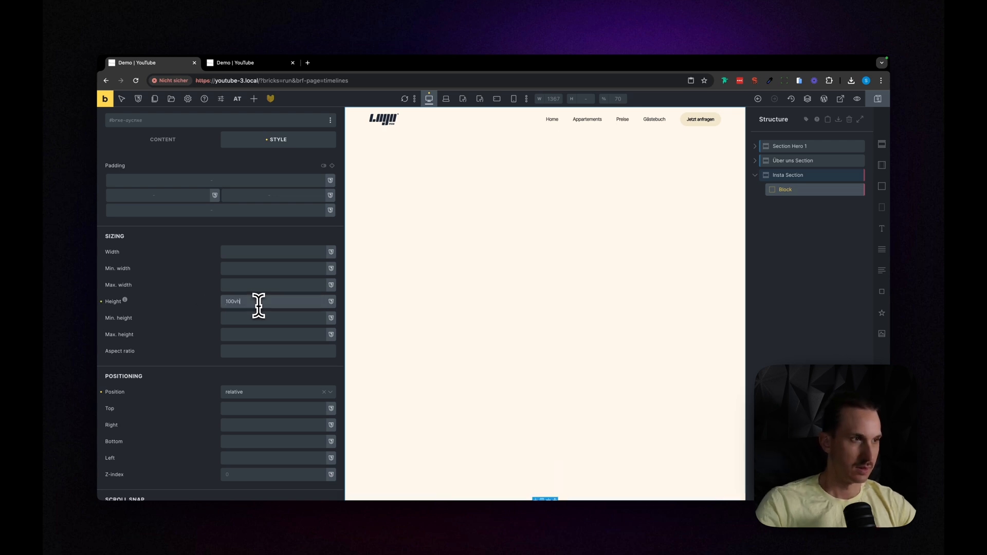
# Step: Set the block's overflow to hidden
pyautogui.scroll(-5, 211, 383)
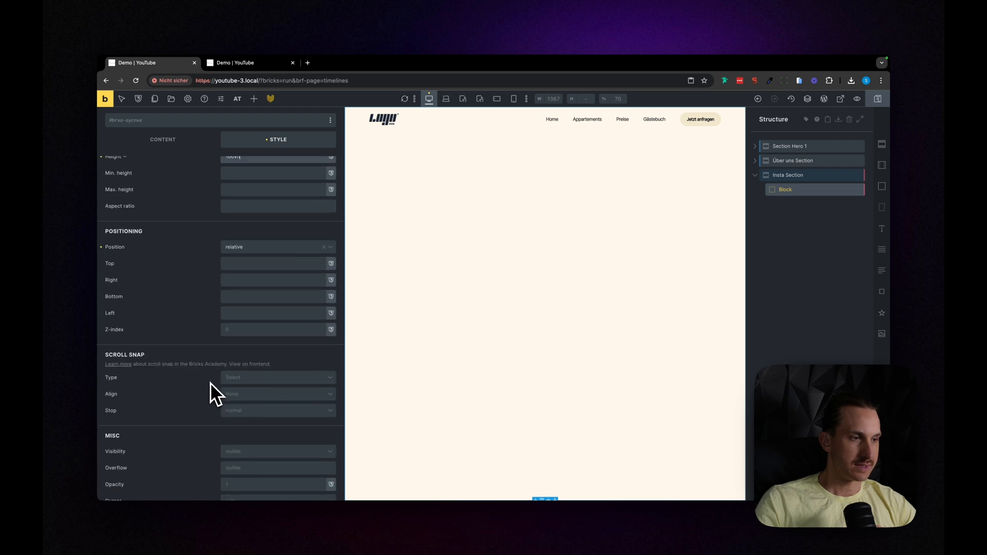
pyautogui.scroll(-4, 206, 380)
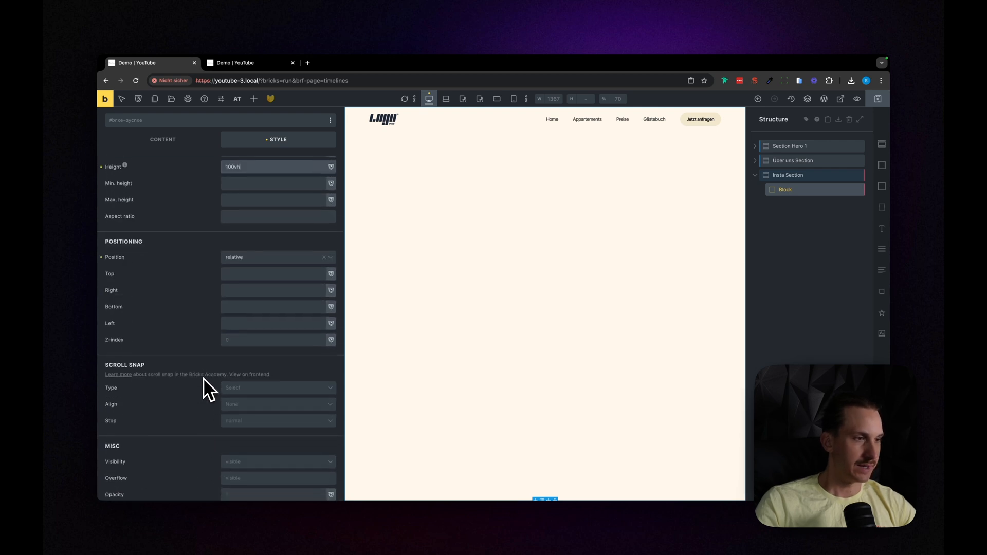
pyautogui.scroll(-4, 205, 383)
pyautogui.click(252, 314)
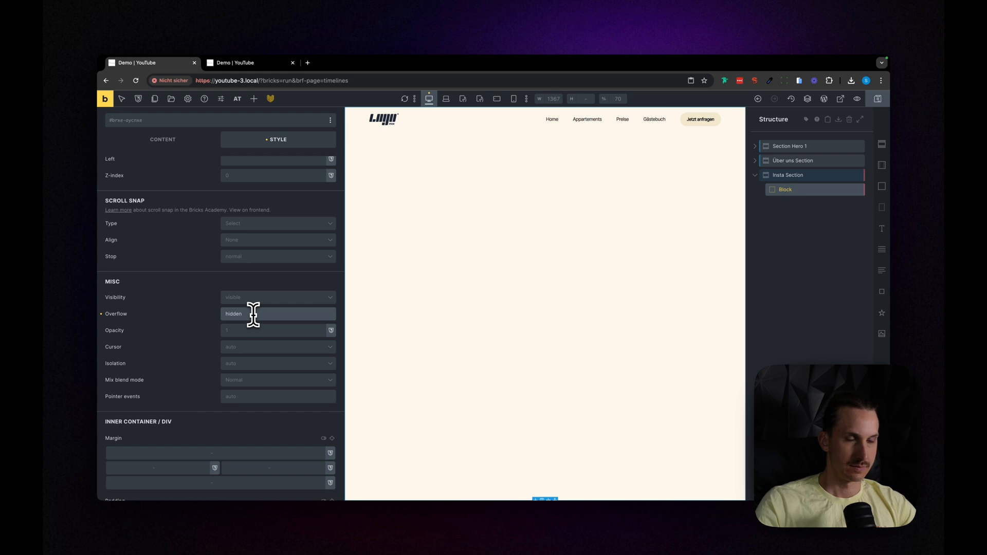
# Step: Rename the block in the Insta Section as Inner and save the page
pyautogui.click(823, 292)
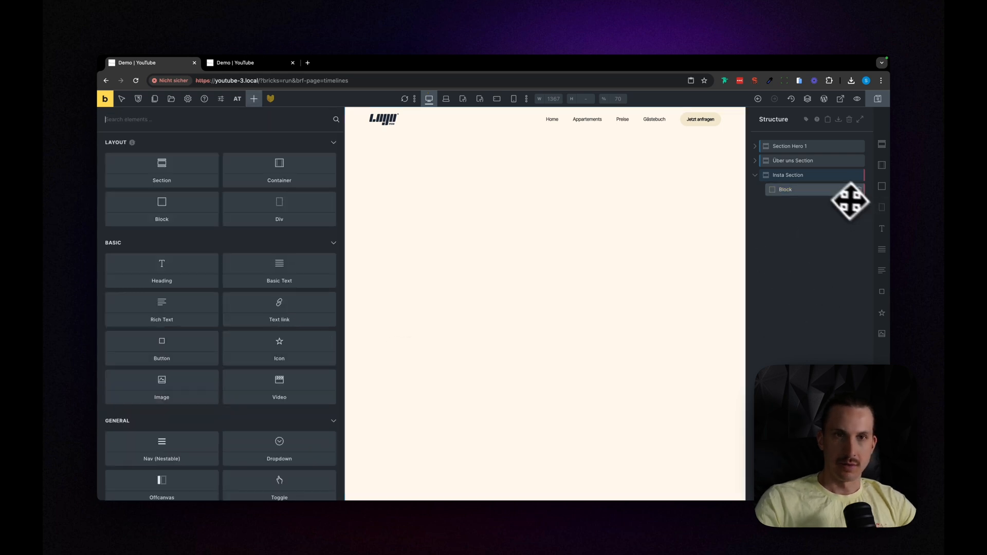
pyautogui.click(804, 192)
pyautogui.doubleClick(804, 192)
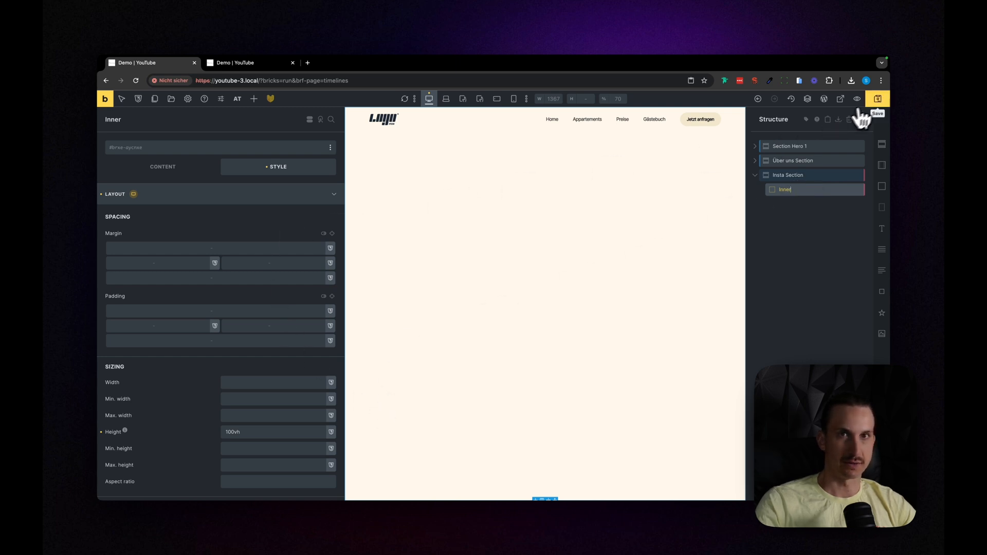
pyautogui.click(877, 99)
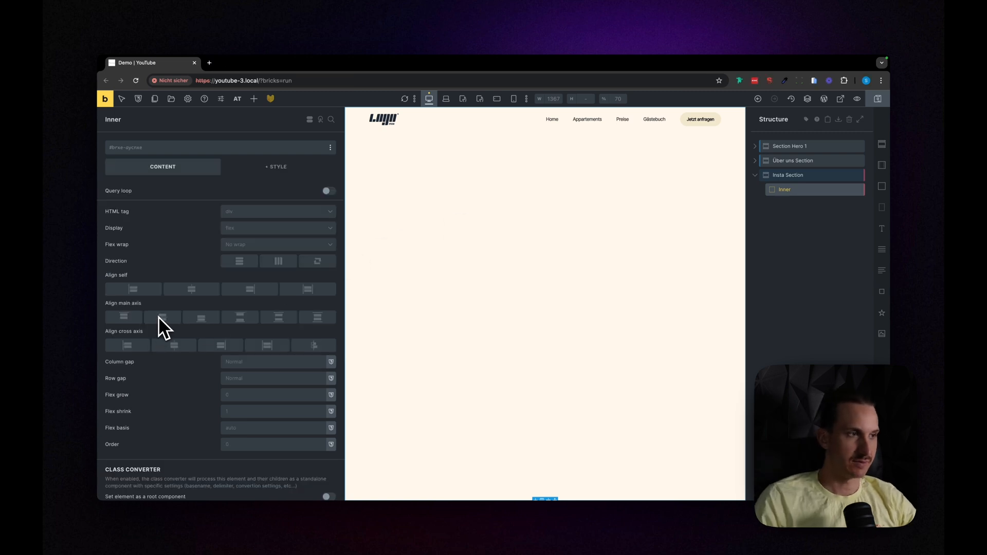
# Step: Center the Inner block's content along the main axis and add a block named Zoom Element inside it
pyautogui.click(163, 319)
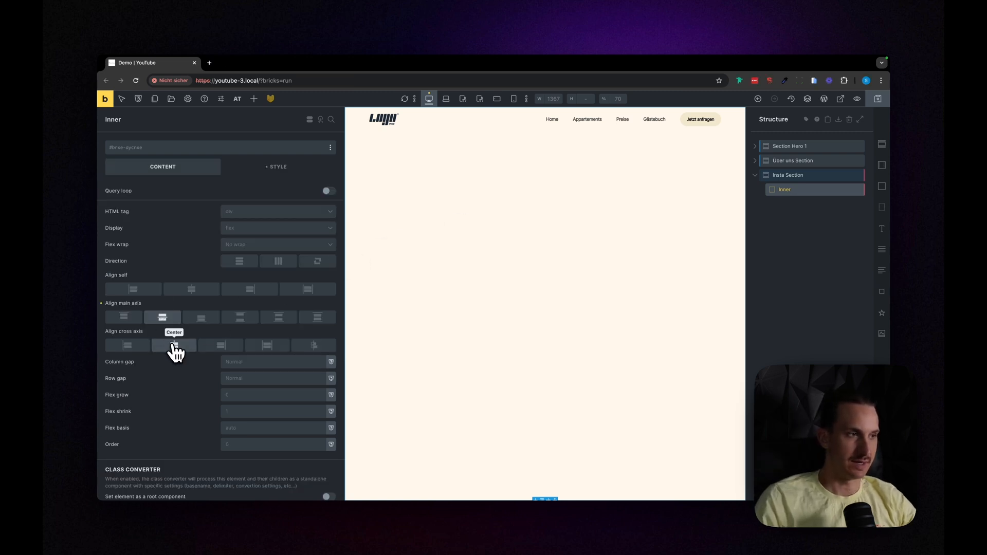
pyautogui.click(882, 187)
pyautogui.doubleClick(816, 206)
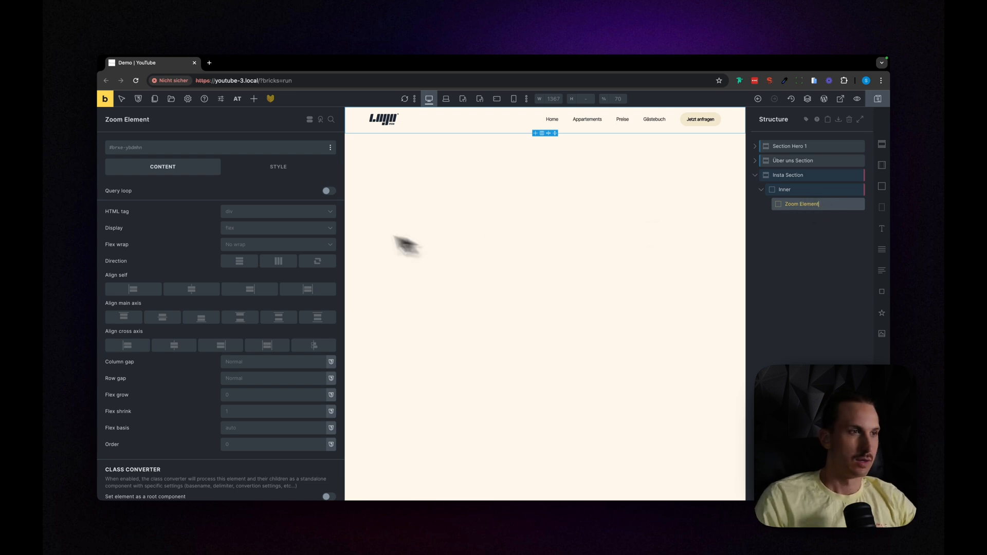
# Step: Set the Zoom Element's height to 100%
pyautogui.click(278, 170)
pyautogui.click(235, 203)
pyautogui.scroll(-5, 233, 247)
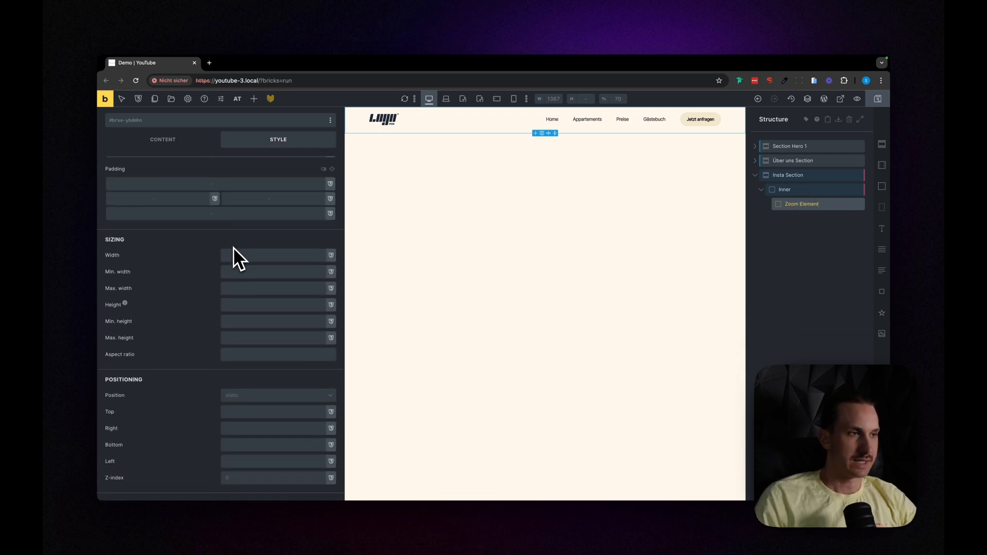
pyautogui.scroll(-1, 233, 247)
pyautogui.click(232, 240)
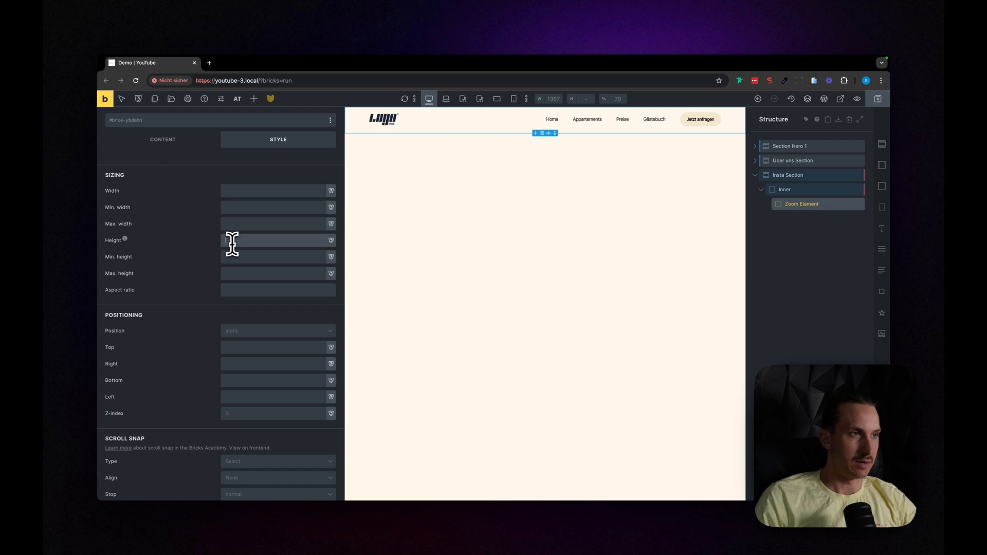
pyautogui.write('100%')
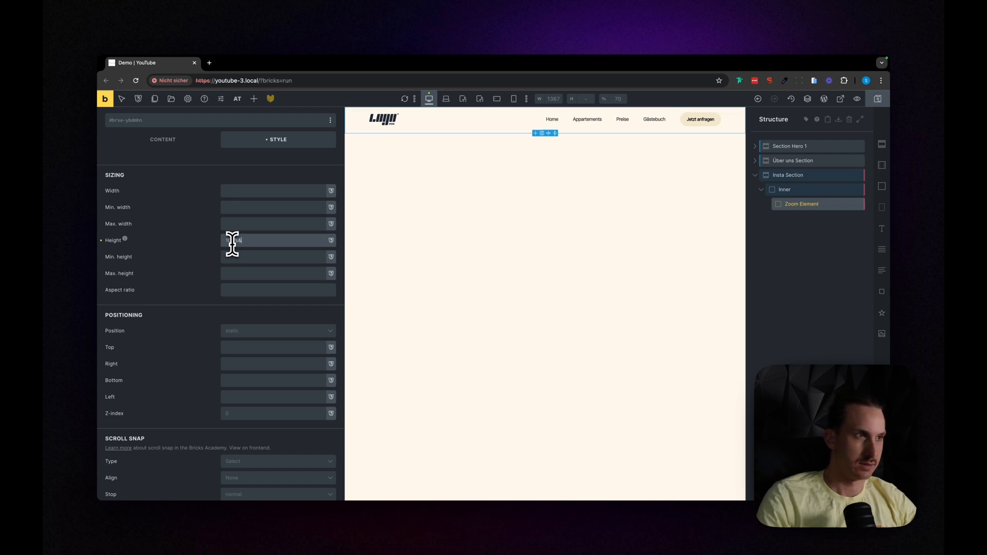
pyautogui.write('&')
pyautogui.press('BackSpace')
pyautogui.scroll(-1, 237, 265)
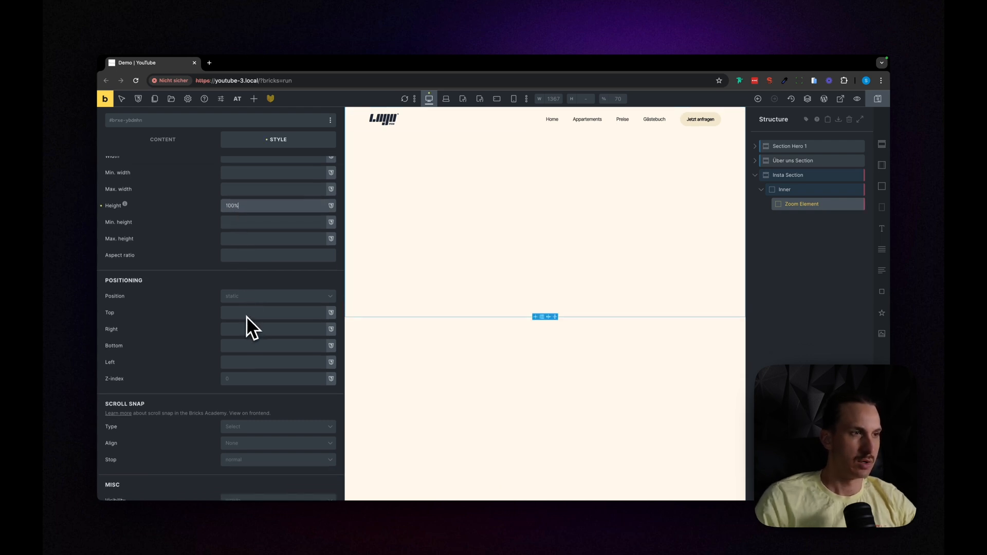
# Step: Position the Zoom Element absolutely with a top offset of 0
pyautogui.click(246, 298)
pyautogui.click(246, 336)
pyautogui.click(234, 313)
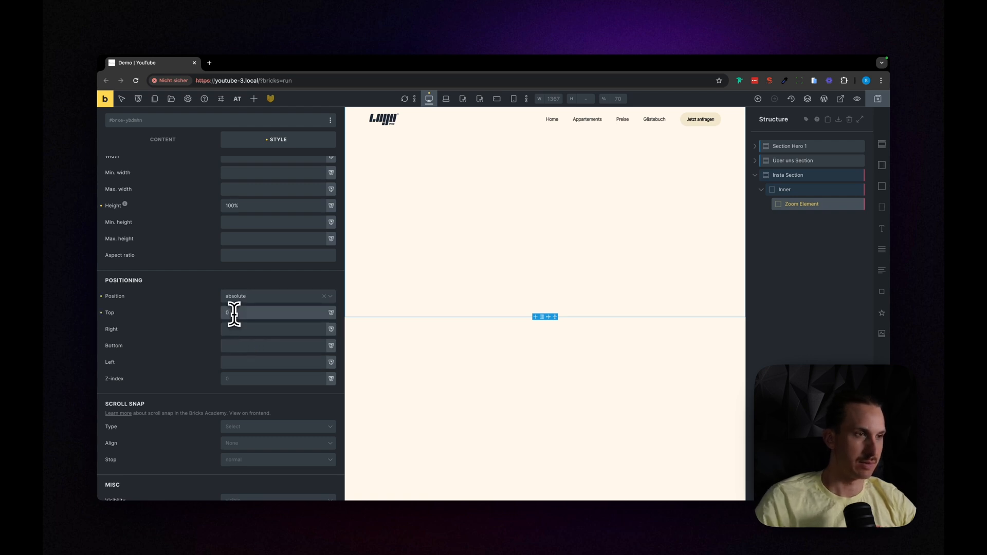
pyautogui.scroll(5, 602, 257)
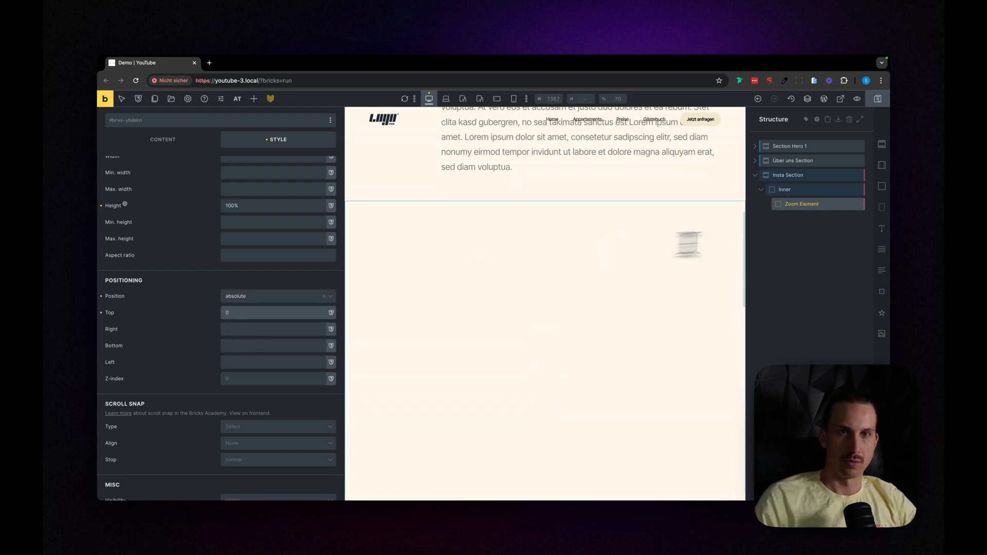
# Step: Add a div named Img wrapper inside the Zoom Element and set its position to relative
pyautogui.moveTo(885, 216); pyautogui.dragTo(810, 220)
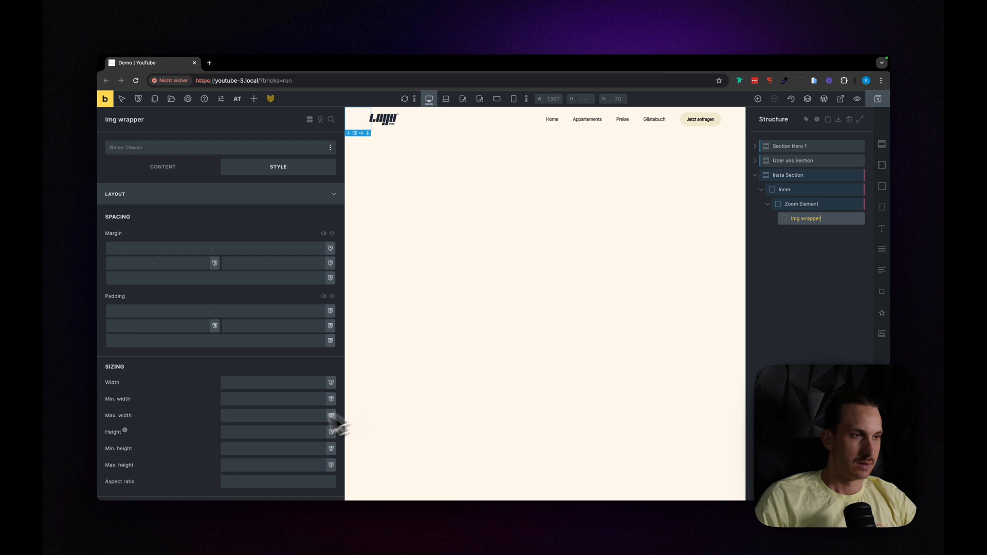
pyautogui.scroll(-5, 265, 428)
pyautogui.click(241, 340)
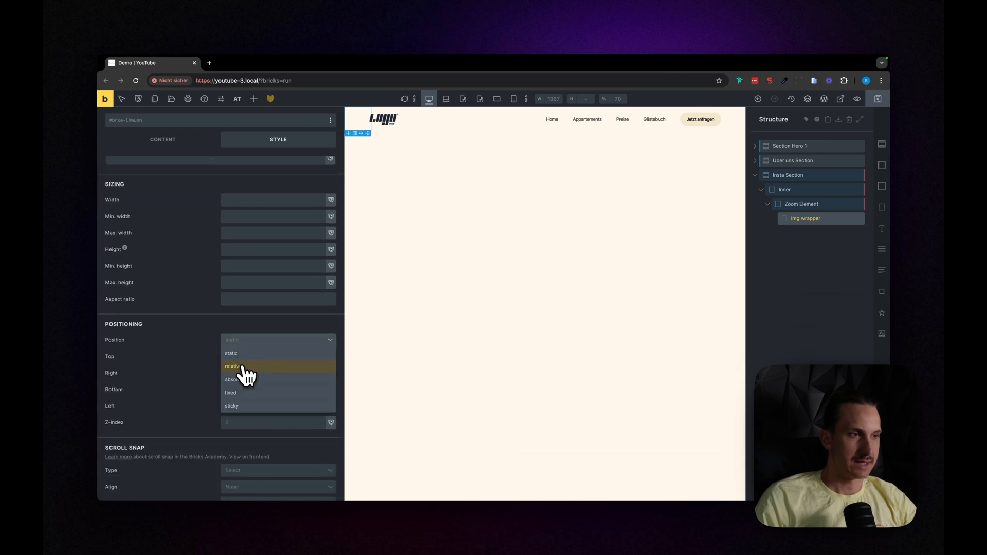
pyautogui.click(242, 368)
pyautogui.scroll(-3, 208, 385)
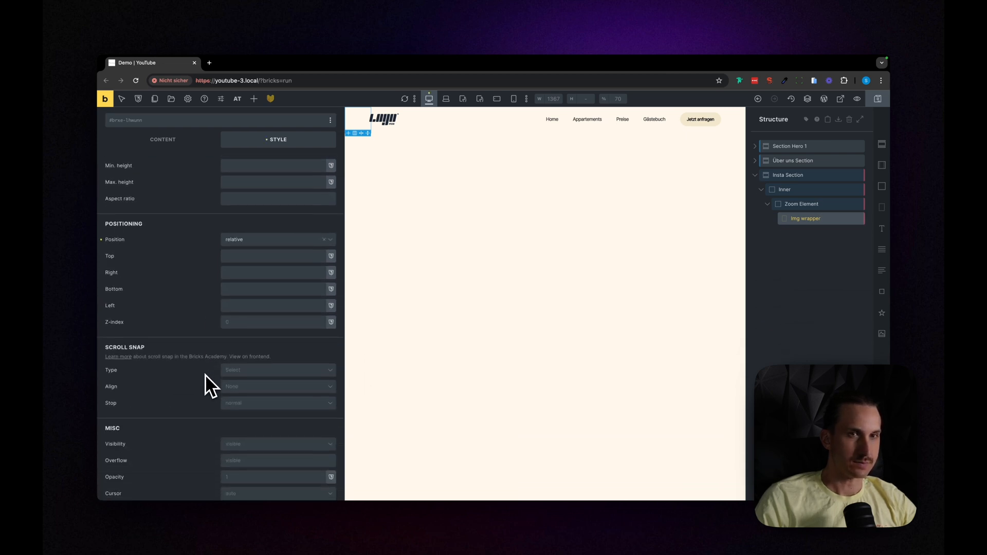
pyautogui.scroll(-2, 286, 326)
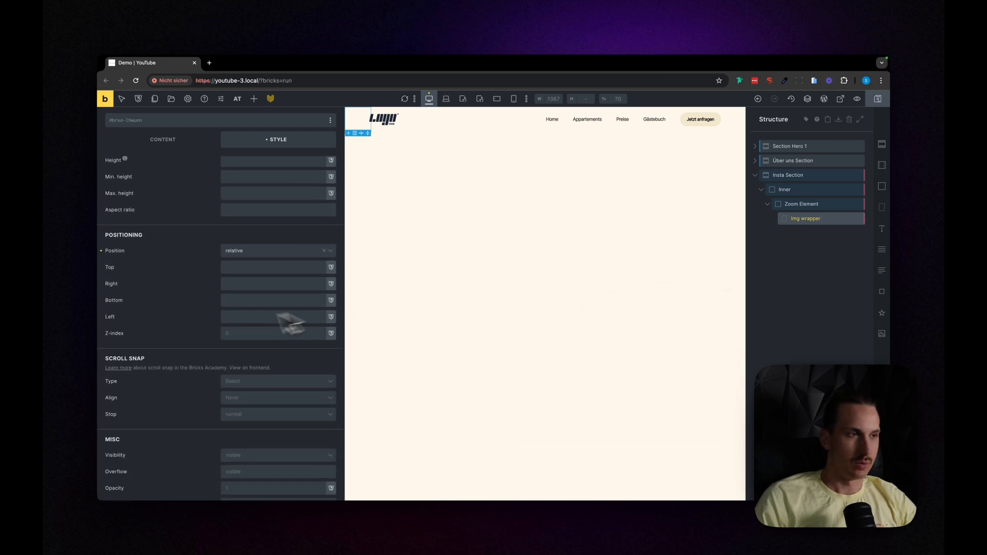
# Step: Add an Image element inside the Img wrapper
pyautogui.moveTo(889, 335); pyautogui.dragTo(812, 232)
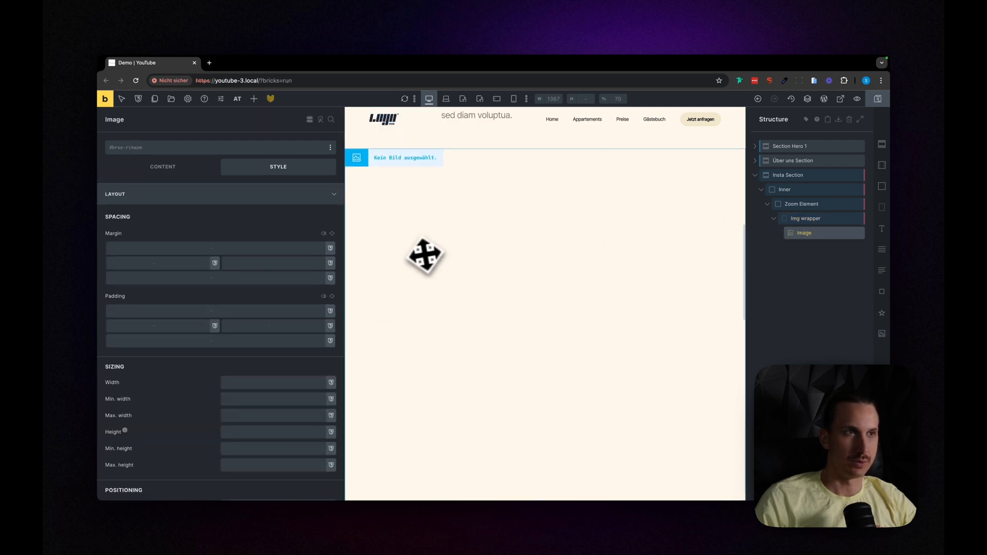
pyautogui.click(814, 221)
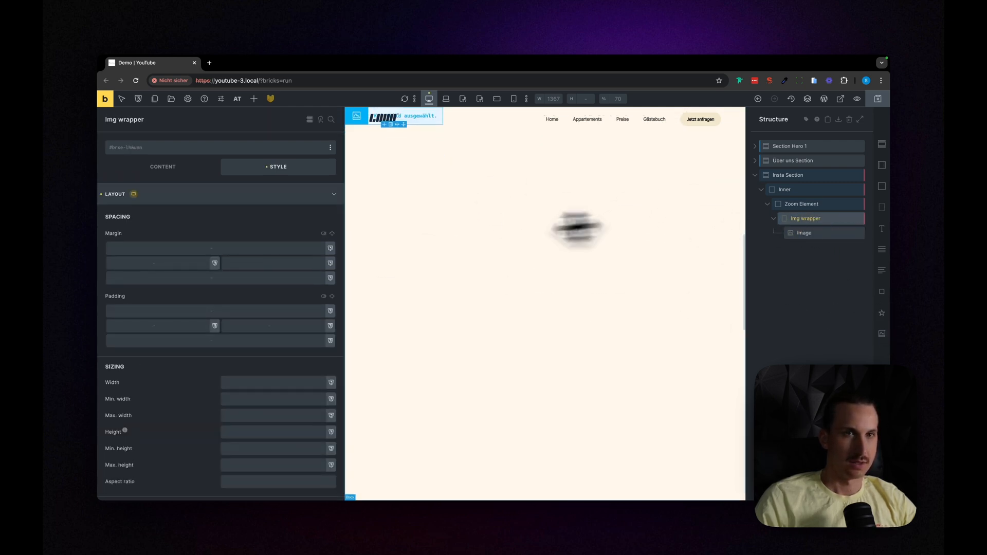
pyautogui.scroll(-5, 231, 402)
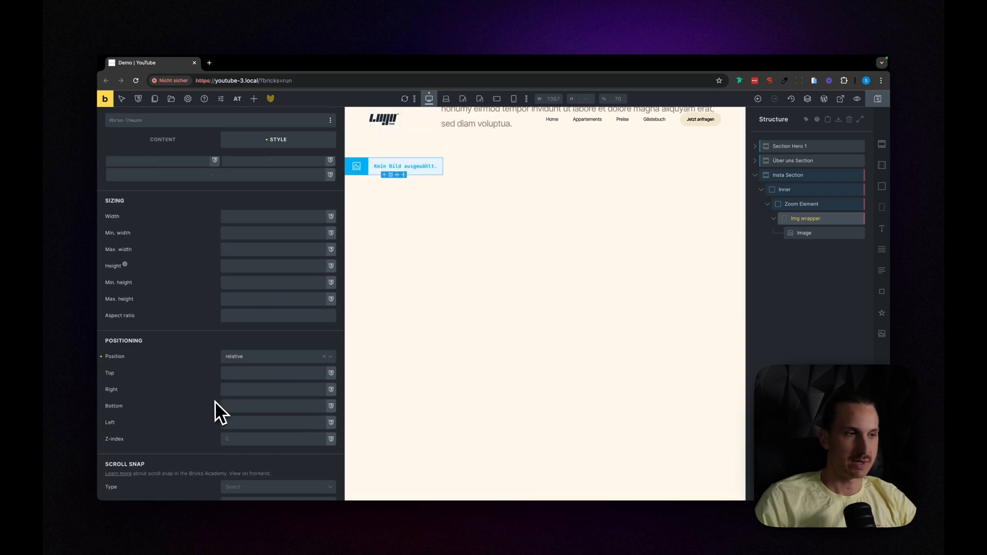
pyautogui.scroll(-1, 215, 401)
pyautogui.scroll(5, 214, 396)
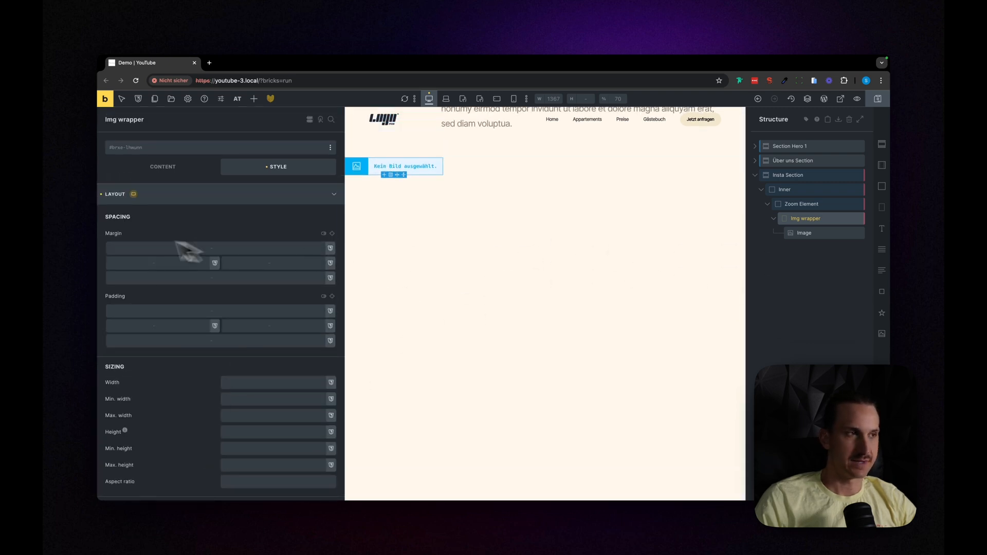
# Step: Center the Zoom Element's content along both the main axis and the cross axis
pyautogui.click(805, 205)
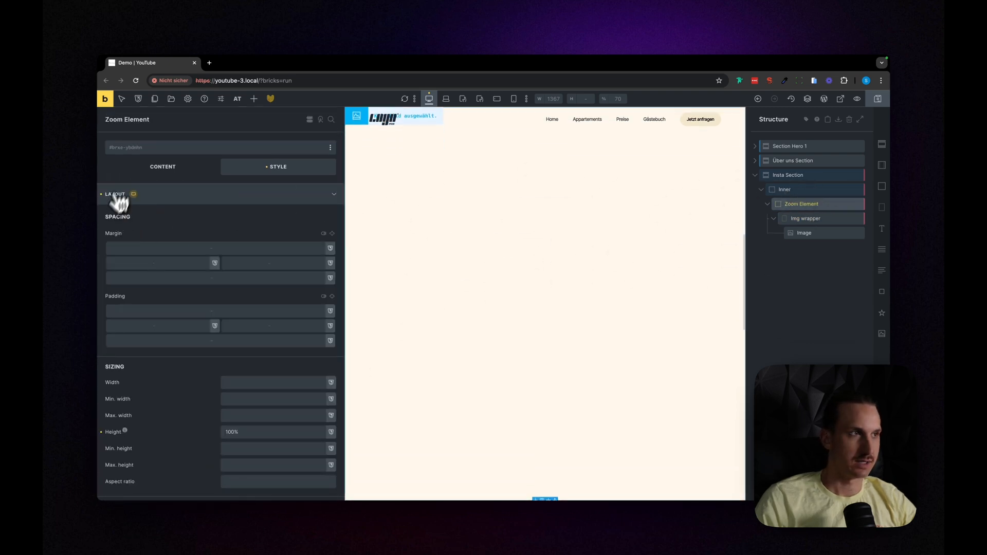
pyautogui.click(164, 169)
pyautogui.click(162, 317)
pyautogui.click(174, 345)
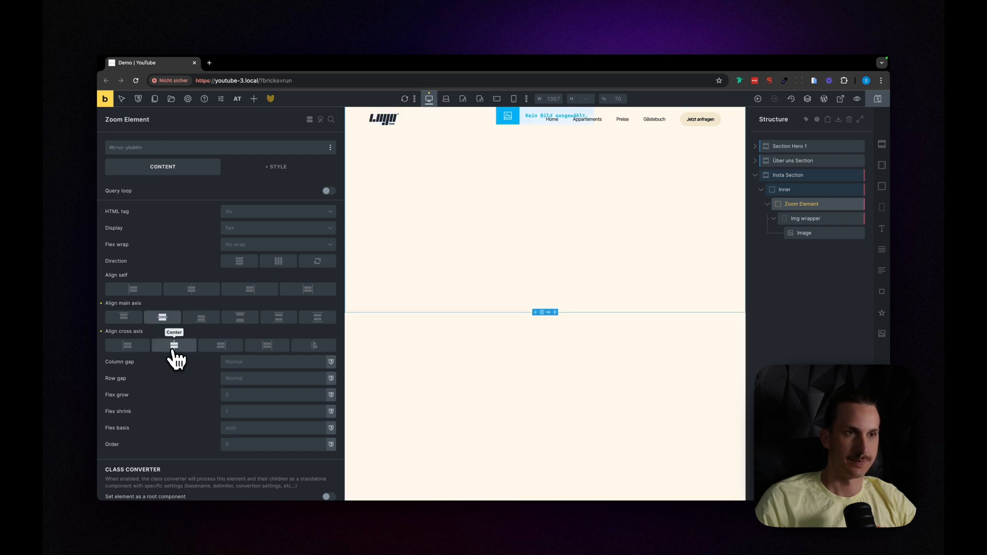
# Step: Set the object fit of the Image inside the Img wrapper to Cover
pyautogui.moveTo(811, 218); pyautogui.dragTo(627, 269)
pyautogui.click(819, 236)
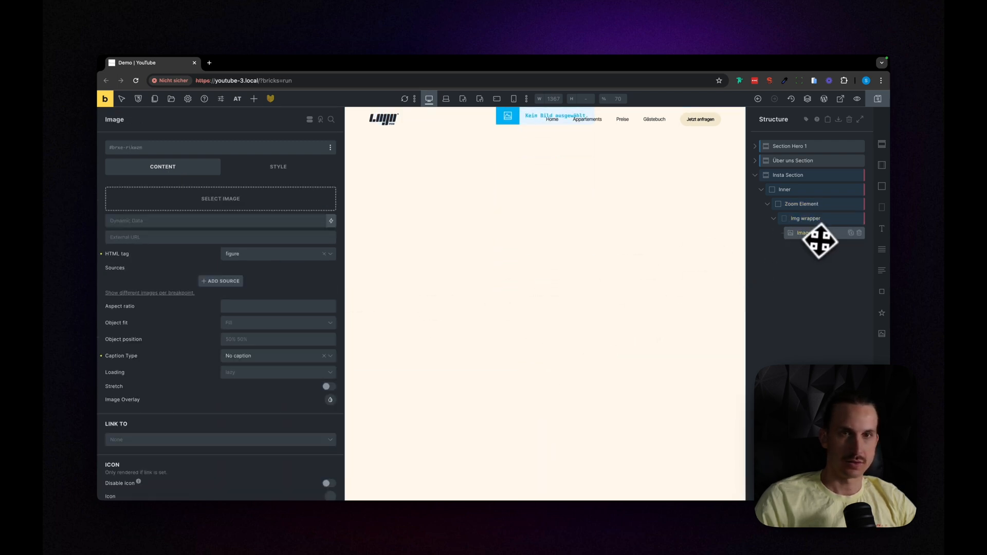
pyautogui.scroll(-1, 221, 355)
pyautogui.scroll(-1, 221, 354)
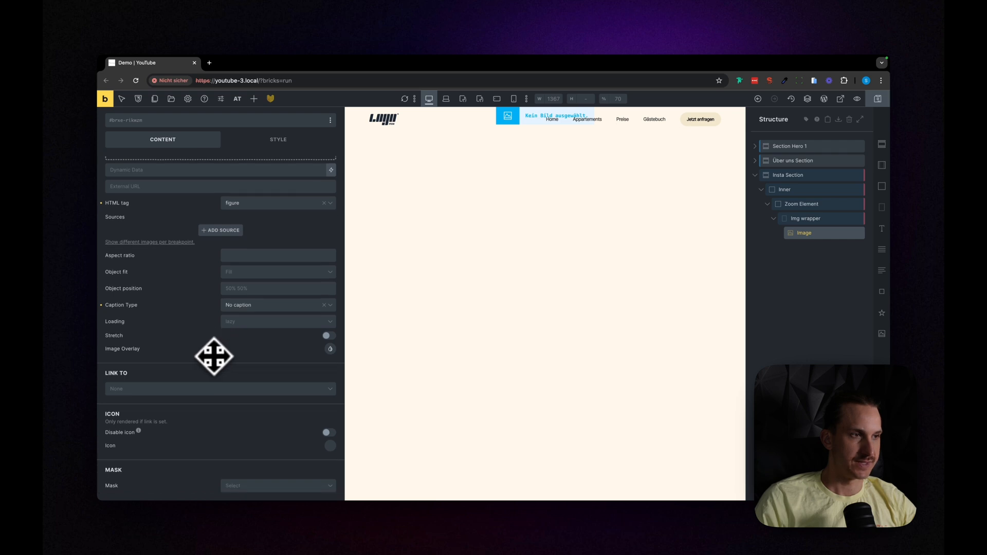
pyautogui.click(246, 273)
pyautogui.click(246, 299)
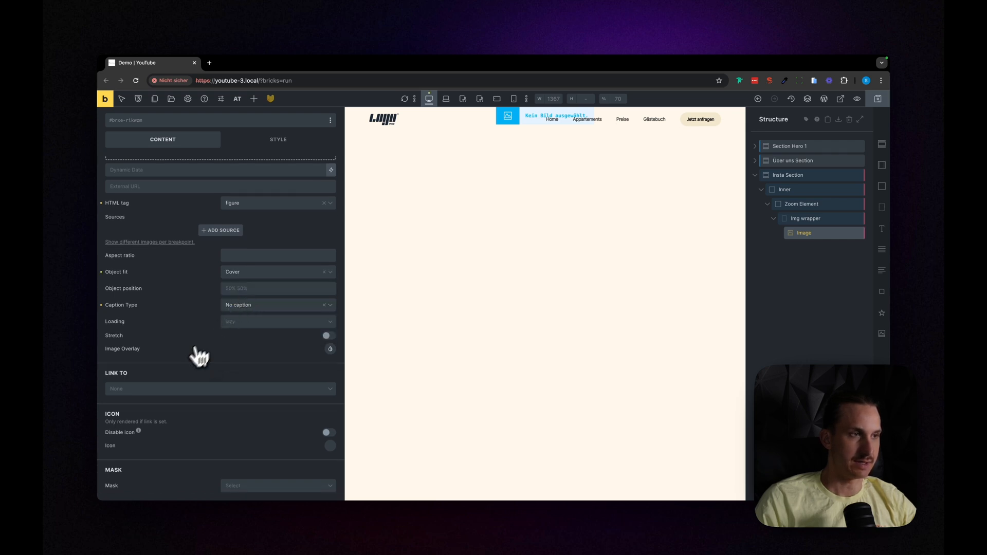
# Step: Set the Image element's position to absolute
pyautogui.click(273, 143)
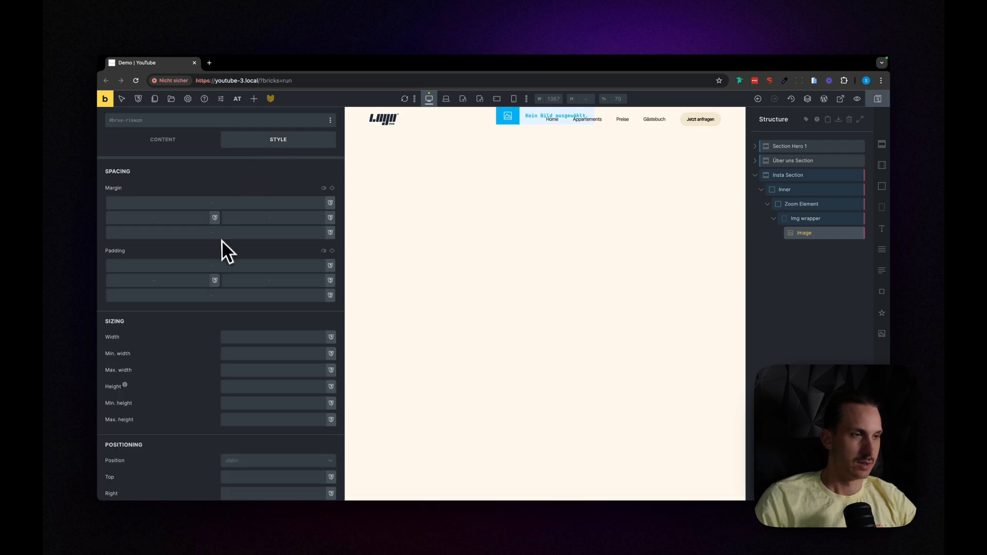
pyautogui.scroll(-5, 221, 246)
pyautogui.click(239, 291)
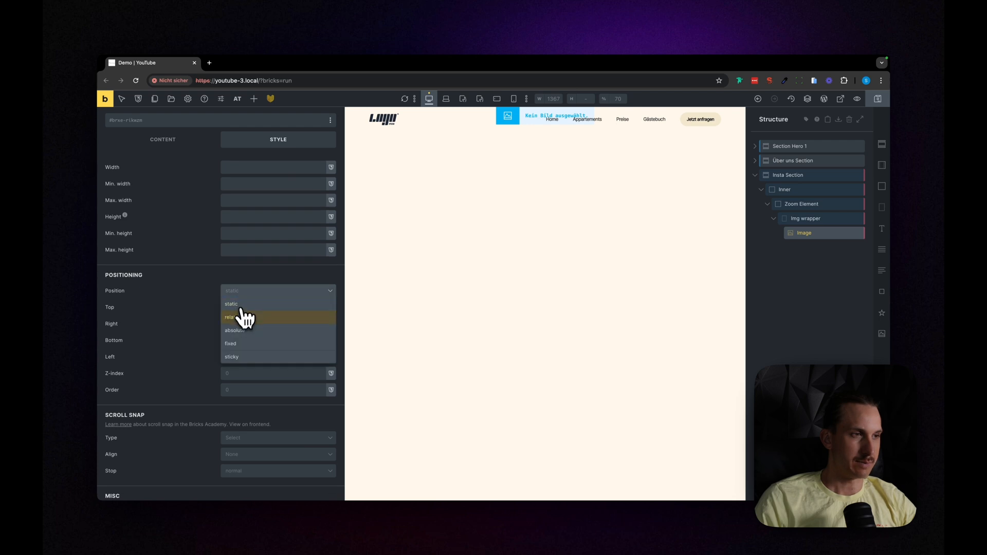
pyautogui.click(242, 332)
# Step: Set the Image element's width and height to 100%
pyautogui.scroll(3, 197, 311)
pyautogui.click(261, 259)
pyautogui.write('100%')
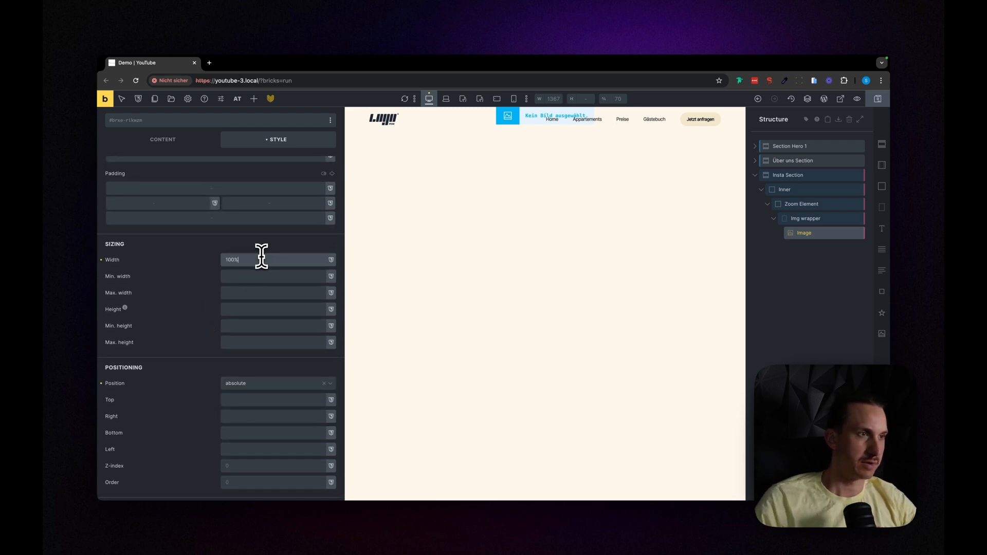
pyautogui.click(248, 312)
pyautogui.write('100%')
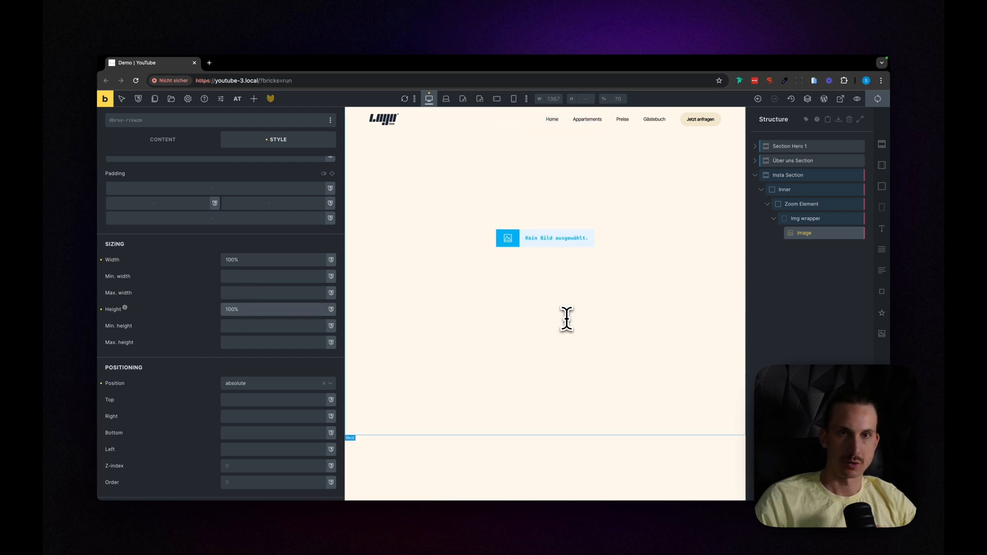
# Step: Insert the white building photo frames-for-your-heart-i4FmWihMpro-unsplash-1-scaled.jpg from the media library into the Image element
pyautogui.click(807, 235)
pyautogui.scroll(3, 160, 326)
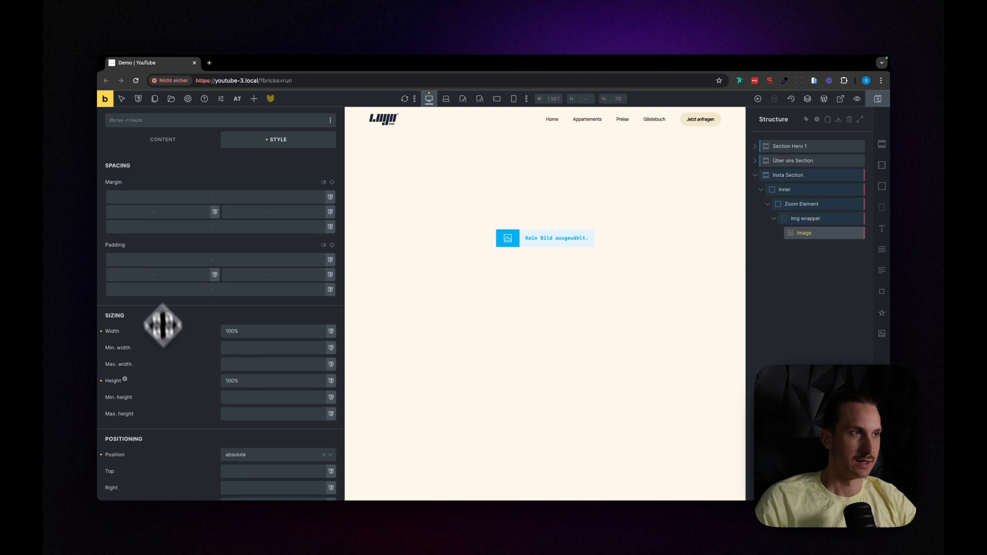
pyautogui.click(161, 143)
pyautogui.scroll(2, 201, 218)
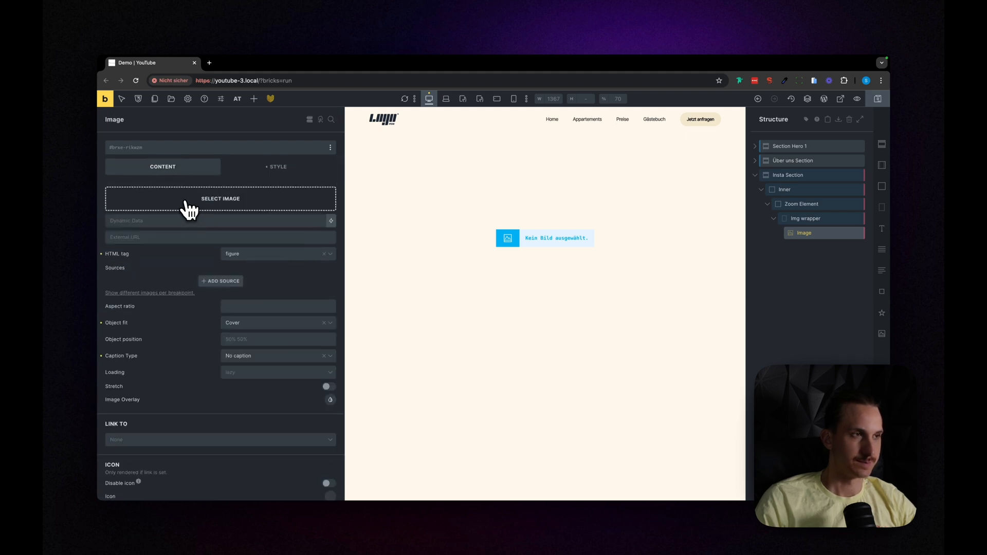
pyautogui.click(189, 209)
pyautogui.click(539, 211)
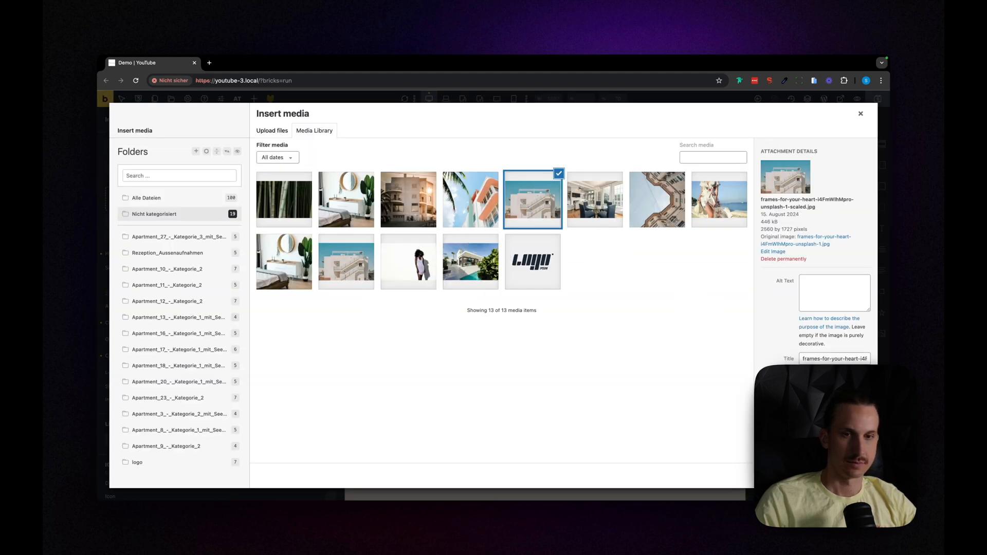
pyautogui.click(856, 476)
pyautogui.scroll(5, 470, 268)
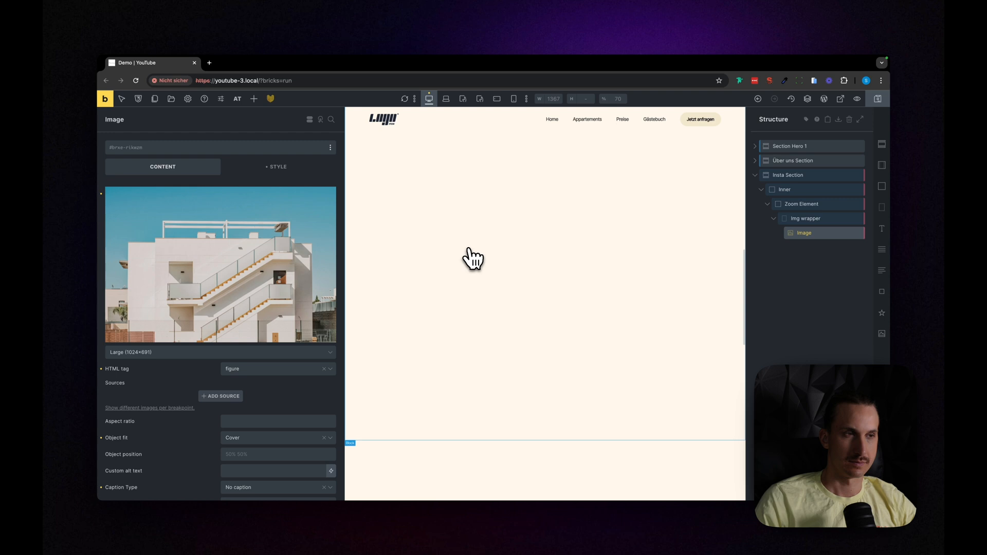
pyautogui.scroll(1, 539, 307)
# Step: Set the Img wrapper's width to 25vw and height to 25vh, and check its proportions in the page preview
pyautogui.click(810, 218)
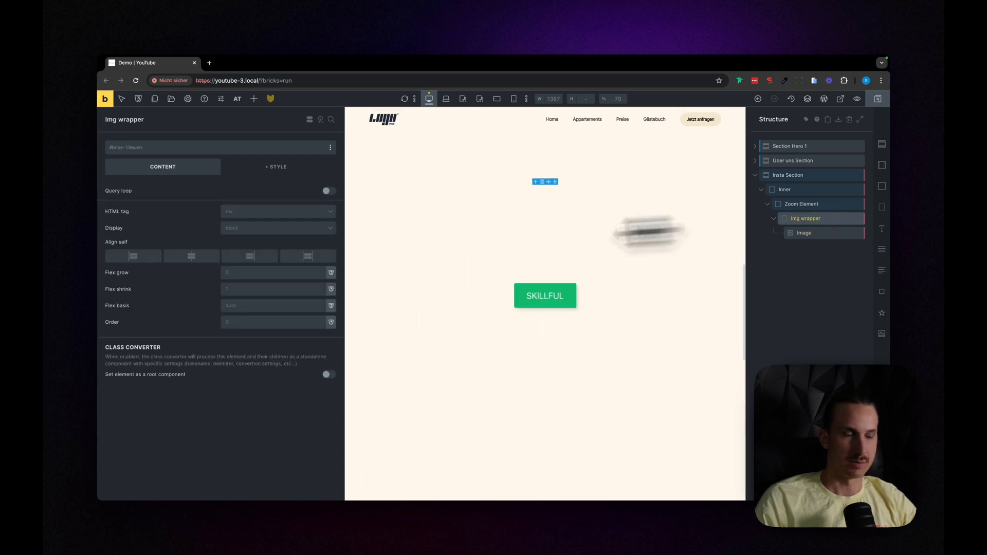
pyautogui.click(278, 167)
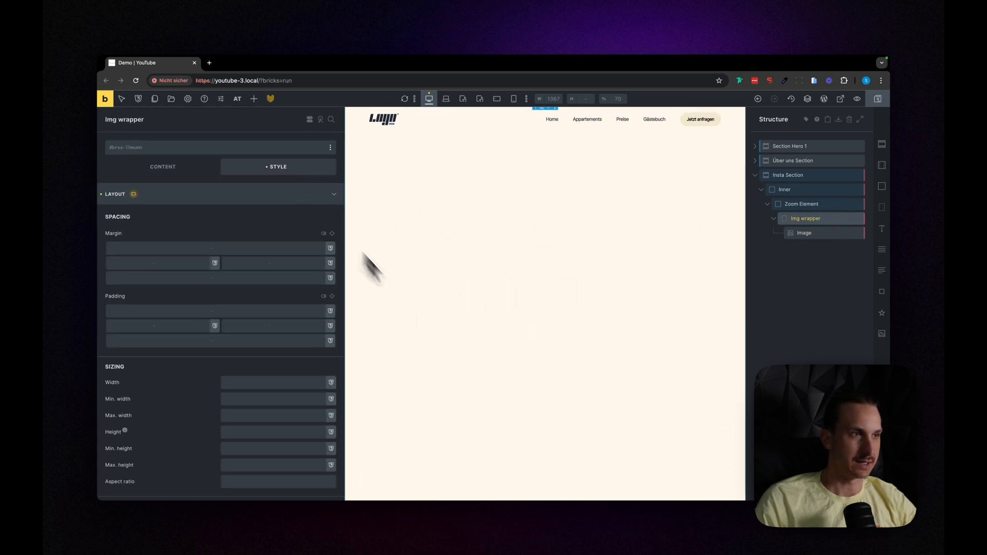
pyautogui.scroll(-5, 261, 399)
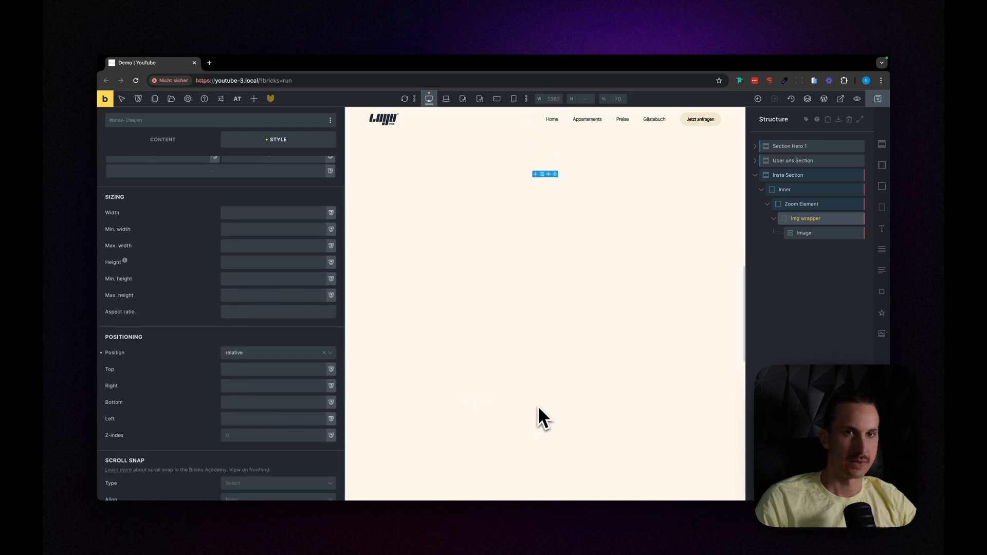
pyautogui.click(242, 212)
pyautogui.write('25vw')
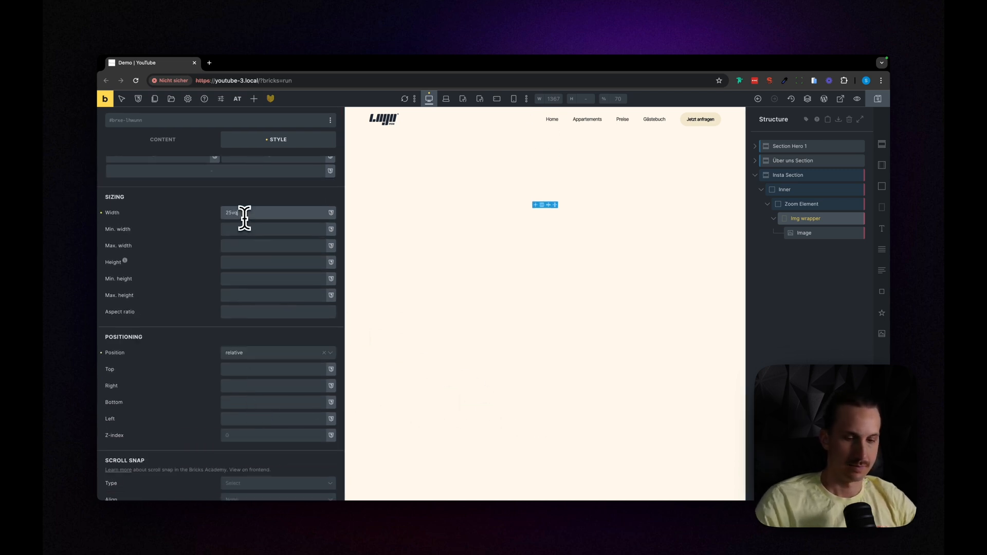
pyautogui.click(254, 262)
pyautogui.write('25vh')
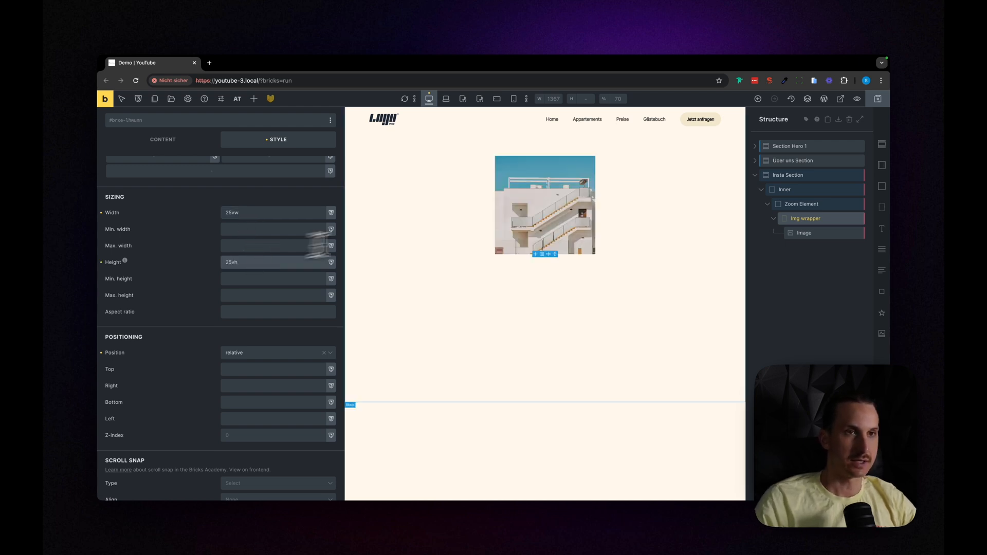
pyautogui.press('super+p')
pyautogui.scroll(5, 550, 260)
pyautogui.scroll(-1, 549, 261)
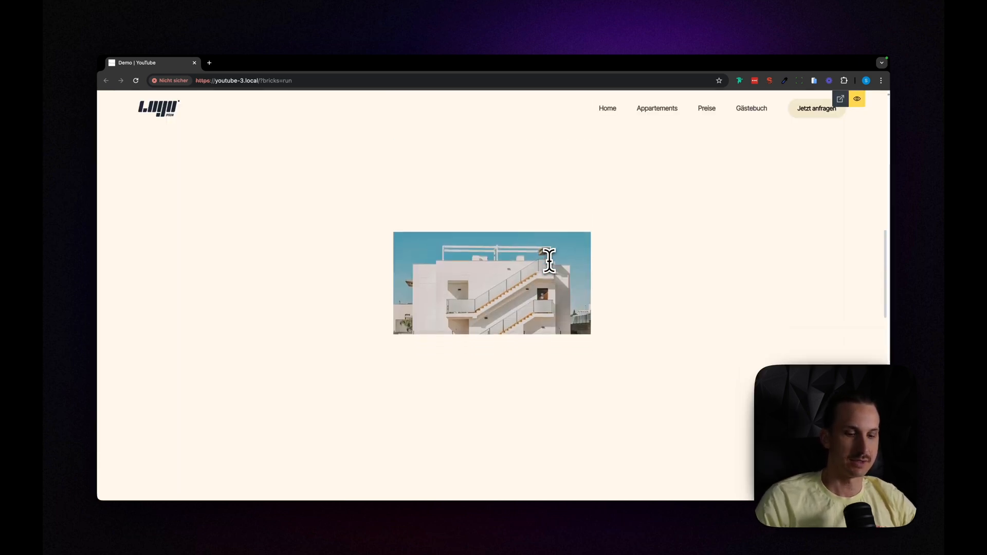
pyautogui.press('super+p')
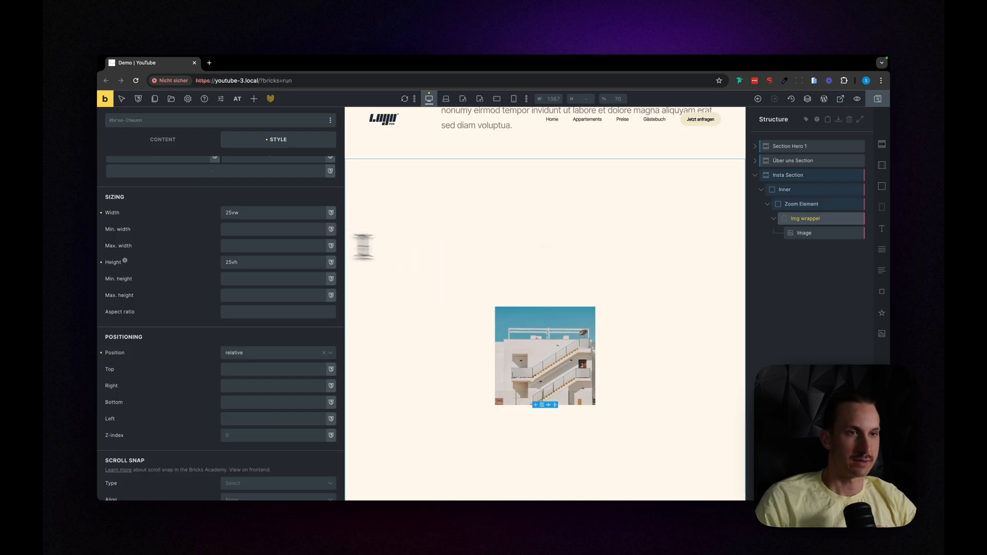
# Step: Collapse the Zoom Element in the structure and duplicate it inside the Inner block
pyautogui.click(770, 204)
pyautogui.scroll(-1, 717, 231)
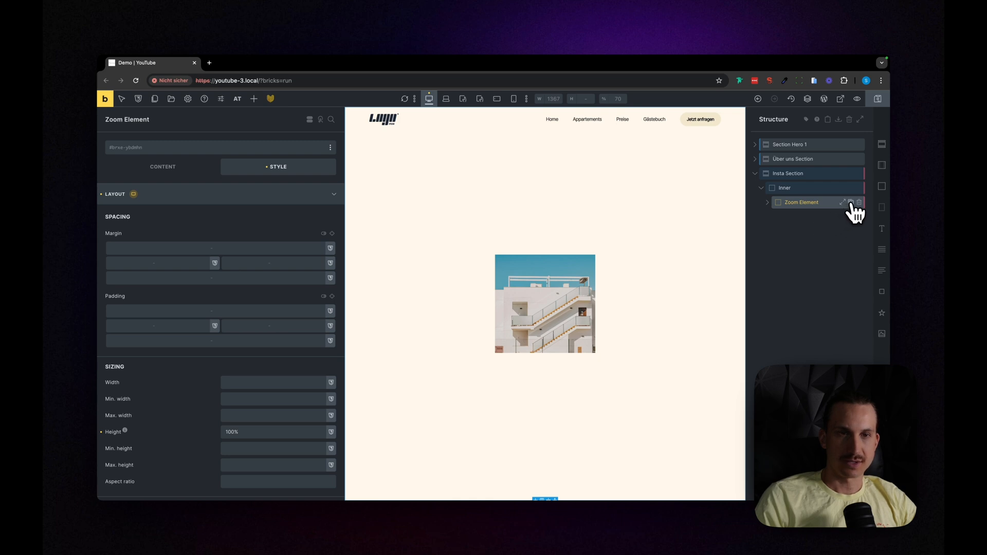
pyautogui.click(851, 203)
# Step: Set the top offset of the Img wrapper in the duplicated Zoom Element to 20%
pyautogui.click(791, 217)
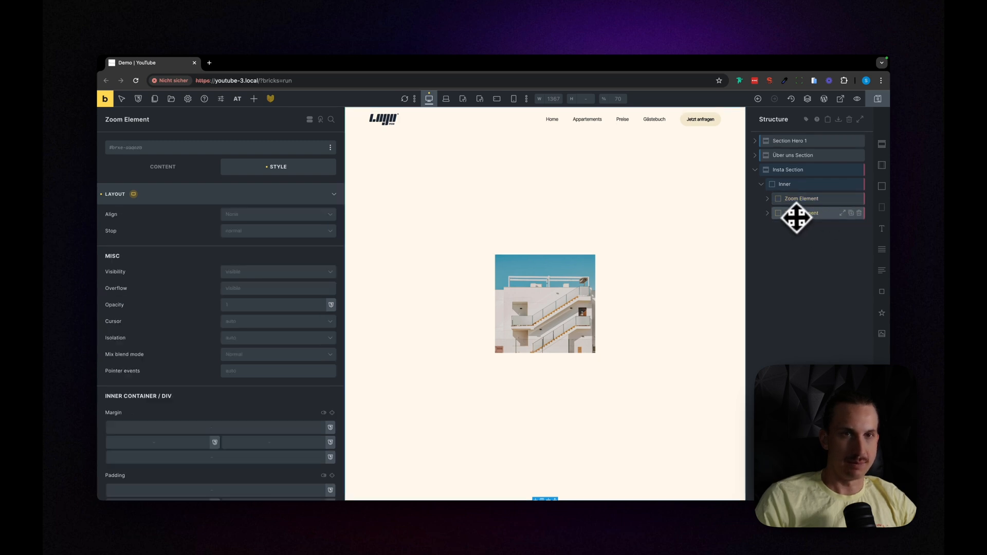
pyautogui.click(768, 219)
pyautogui.click(801, 233)
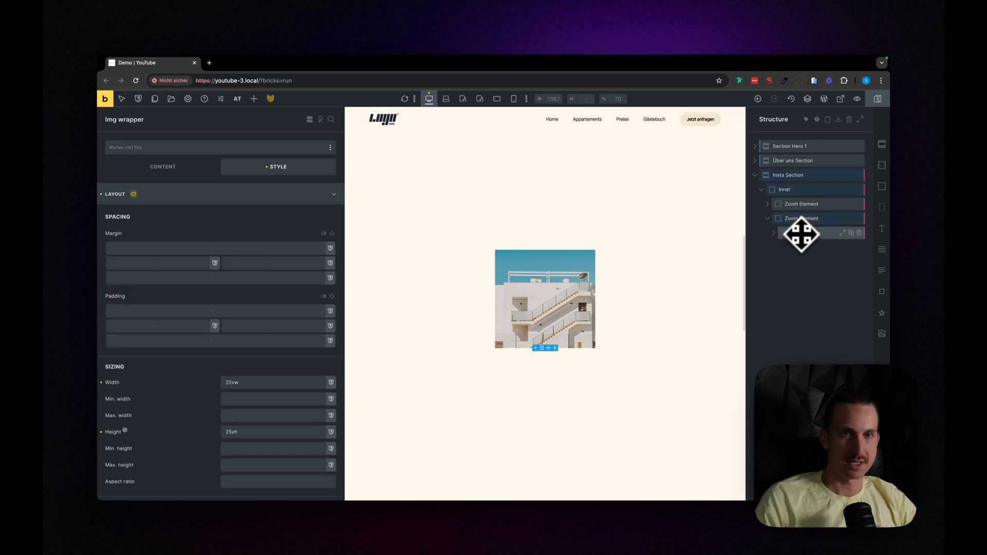
pyautogui.scroll(-5, 202, 414)
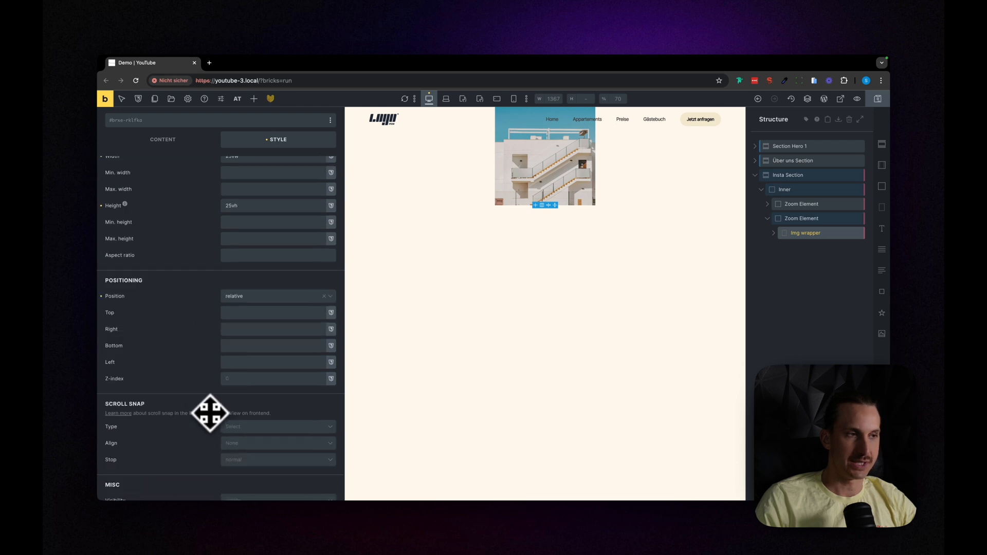
pyautogui.scroll(-3, 210, 414)
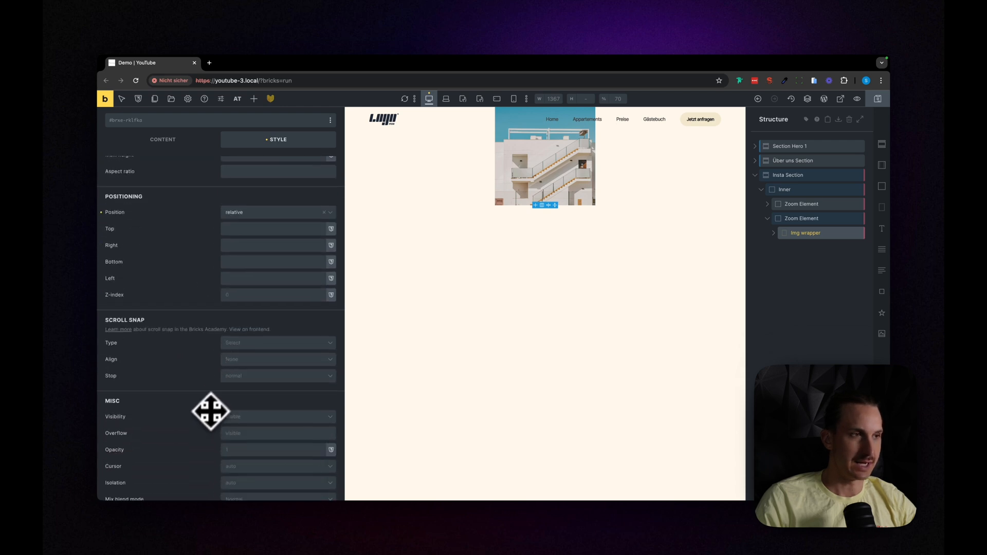
pyautogui.click(239, 232)
pyautogui.scroll(5, 239, 235)
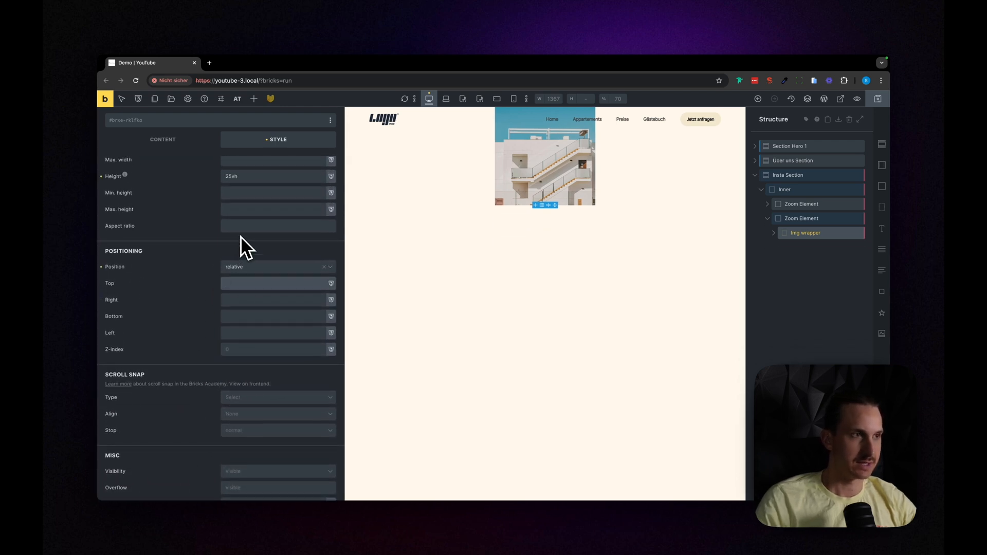
pyautogui.write('20%')
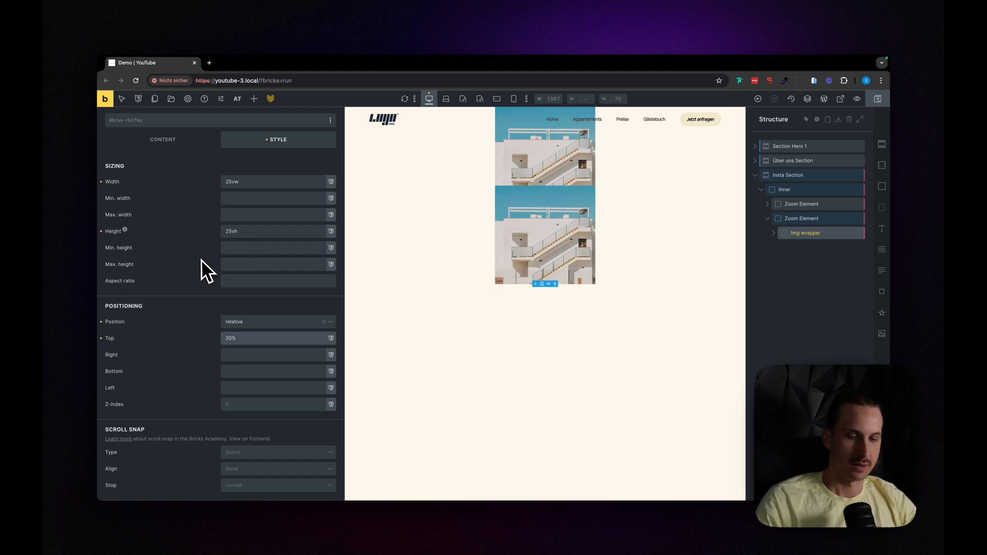
# Step: Increase the duplicated Img wrapper's top offset to 30%
pyautogui.press('BackSpace')
pyautogui.press('BackSpace')
pyautogui.press('BackSpace')
pyautogui.write('30%')
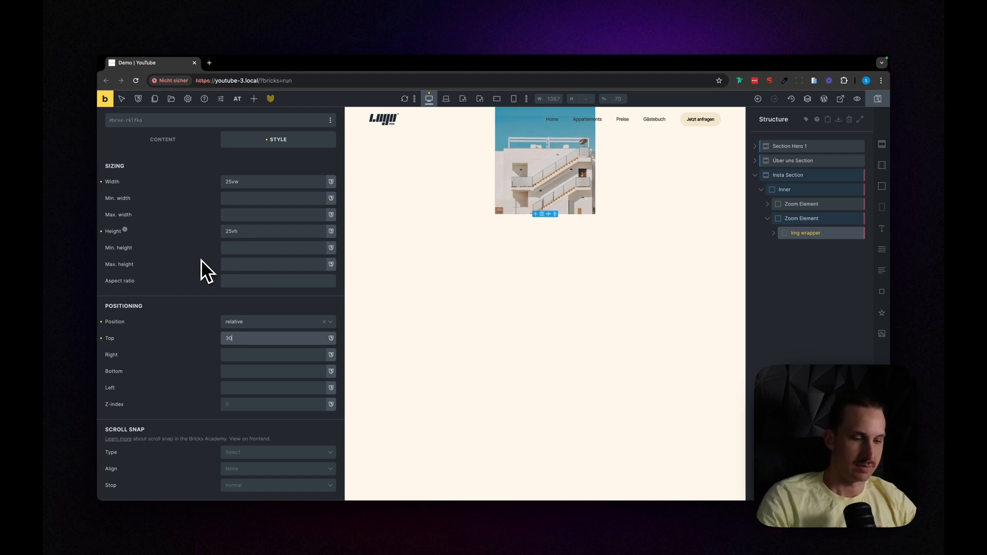
# Step: Set the left offset of the second Zoom Element's Img wrapper to 25%
pyautogui.scroll(-1, 239, 360)
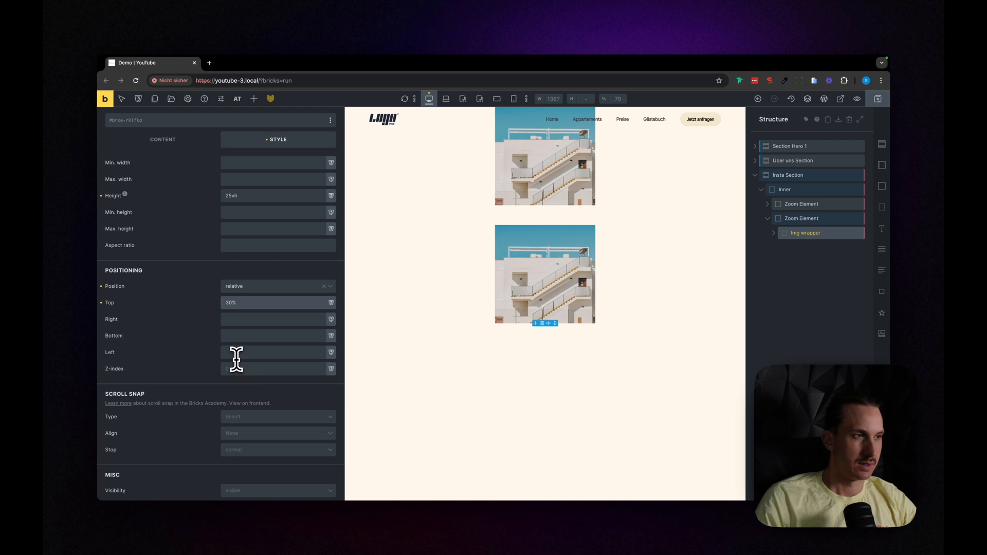
pyautogui.click(240, 353)
pyautogui.write('20')
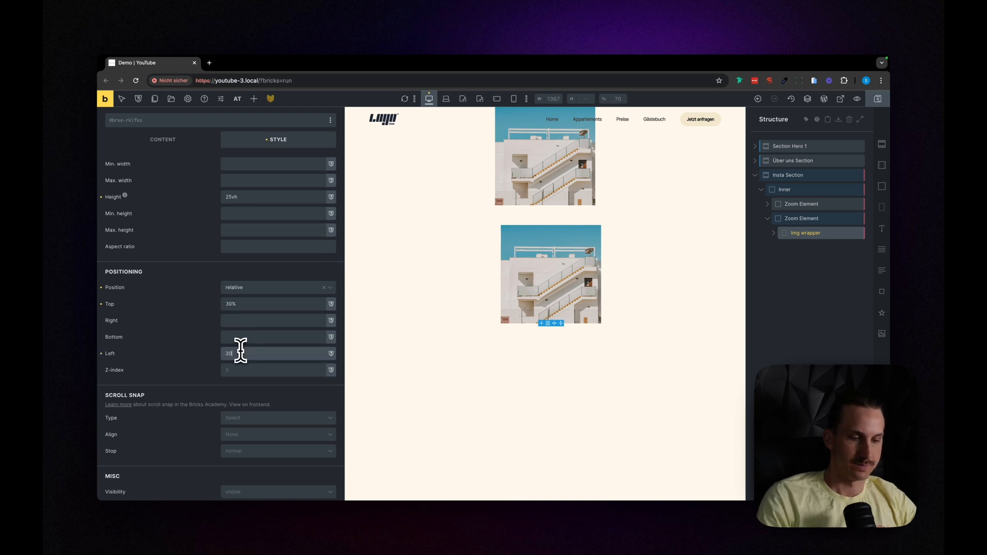
pyautogui.press('BackSpace')
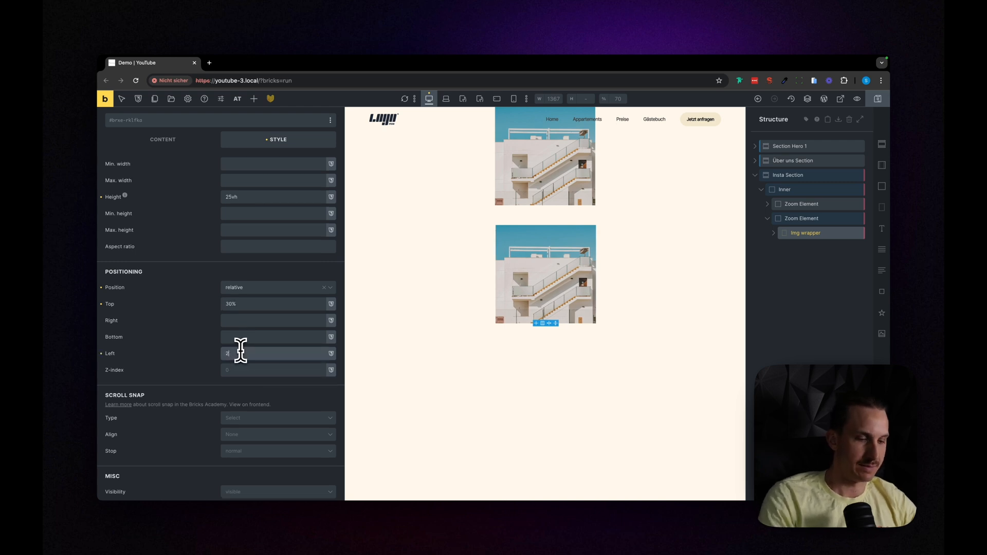
pyautogui.write('5%')
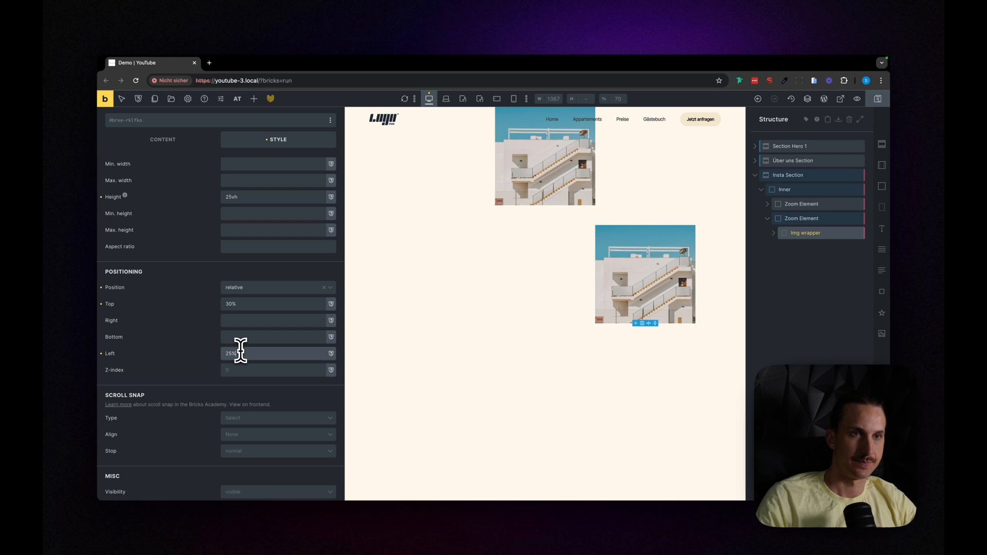
# Step: Examine the placement of the two images relative to each other in the page preview and on the canvas
pyautogui.scroll(2, 347, 329)
pyautogui.press('super+p')
pyautogui.scroll(3, 354, 329)
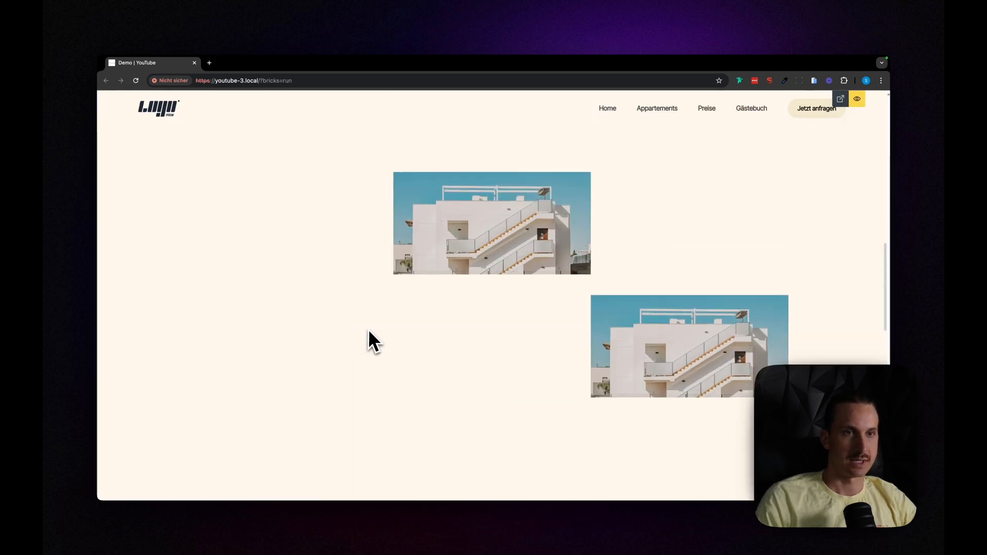
pyautogui.press('super+p')
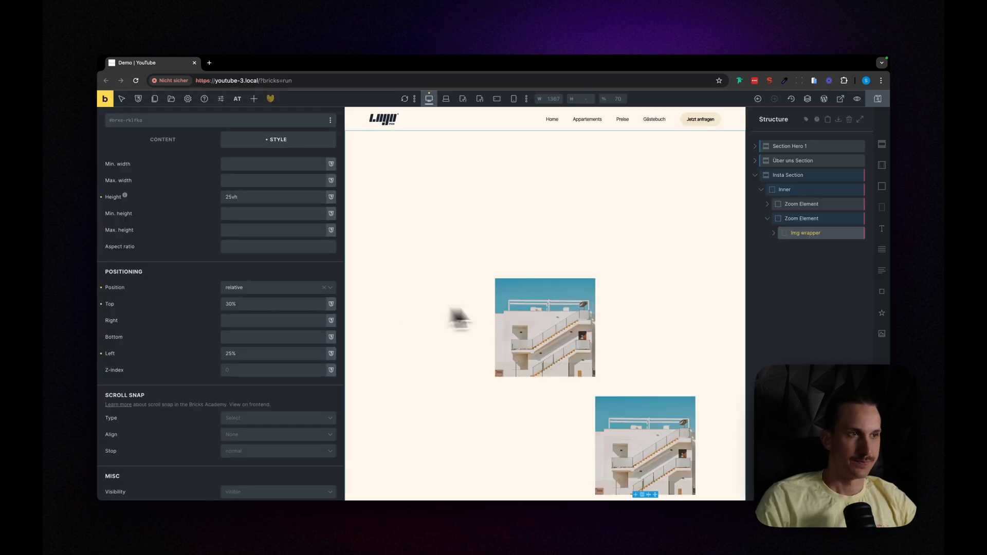
pyautogui.scroll(2, 514, 308)
pyautogui.scroll(-1, 415, 317)
pyautogui.scroll(1, 291, 307)
pyautogui.scroll(1, 463, 346)
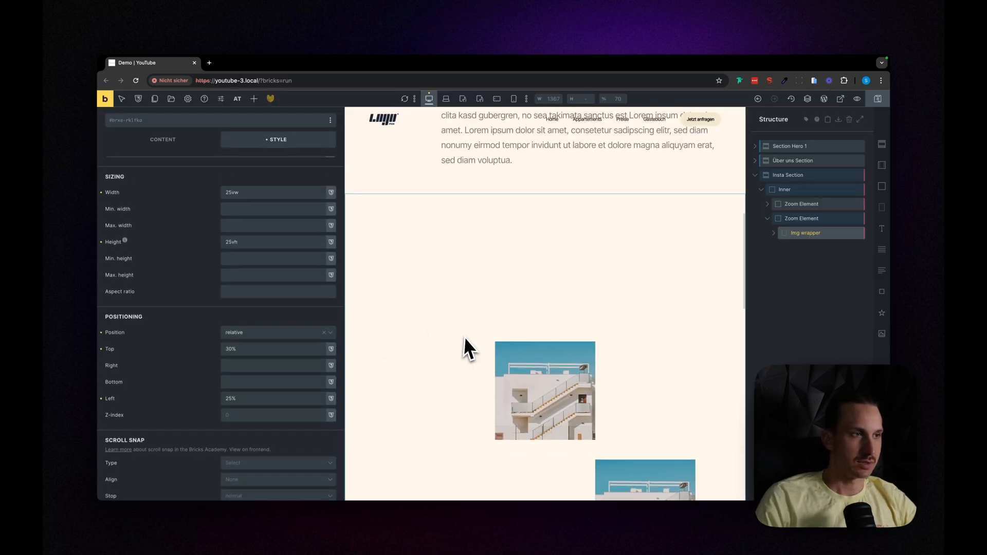
pyautogui.scroll(-2, 449, 357)
# Step: Set the second Img wrapper's width to 15vw and height to 20vh, and check its proportions in the page preview
pyautogui.scroll(2, 260, 346)
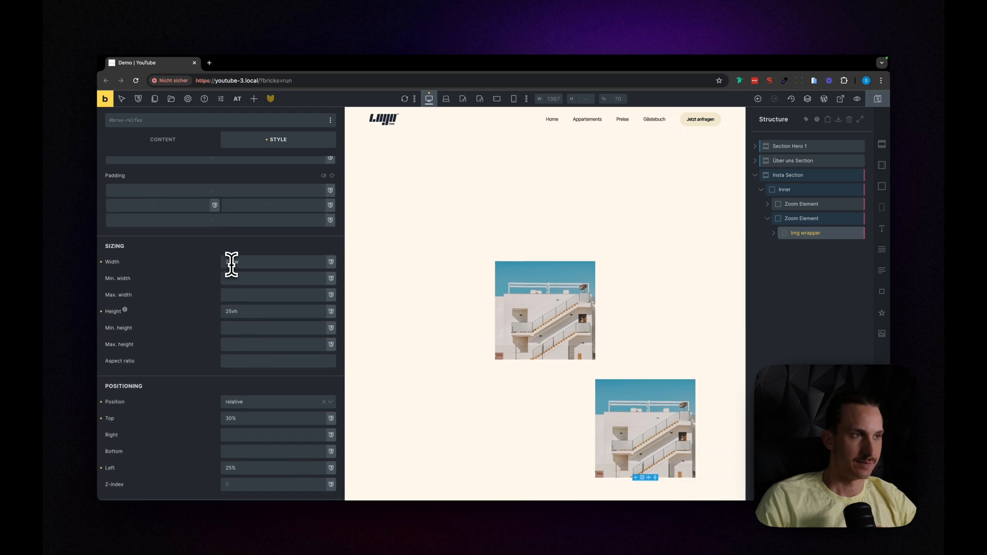
pyautogui.moveTo(231, 264); pyautogui.dragTo(183, 264)
pyautogui.write('15')
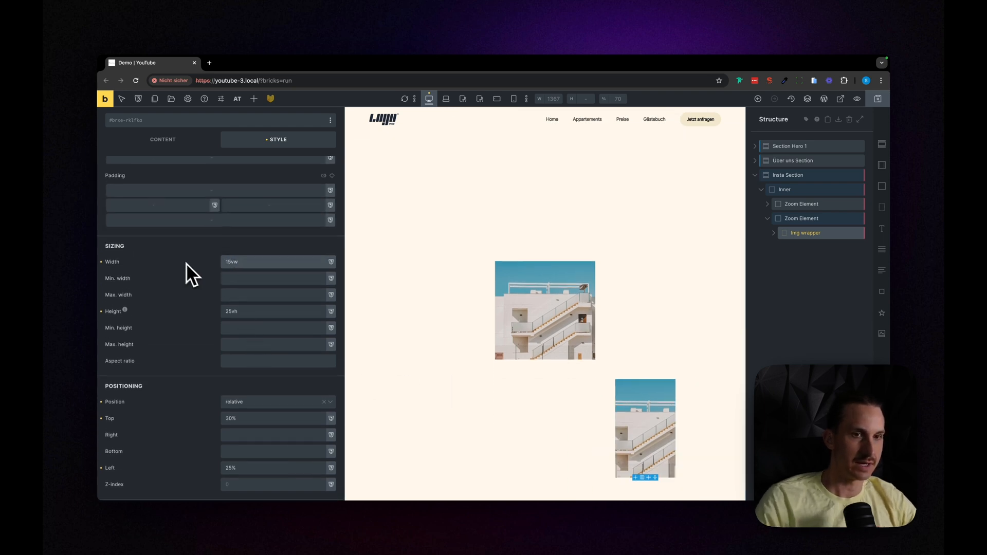
pyautogui.click(230, 311)
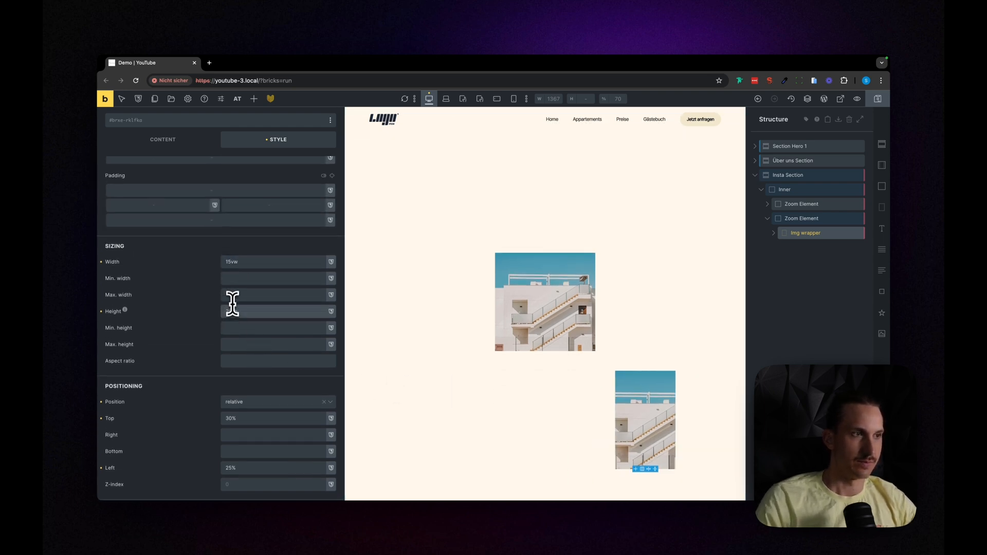
pyautogui.press('BackSpace')
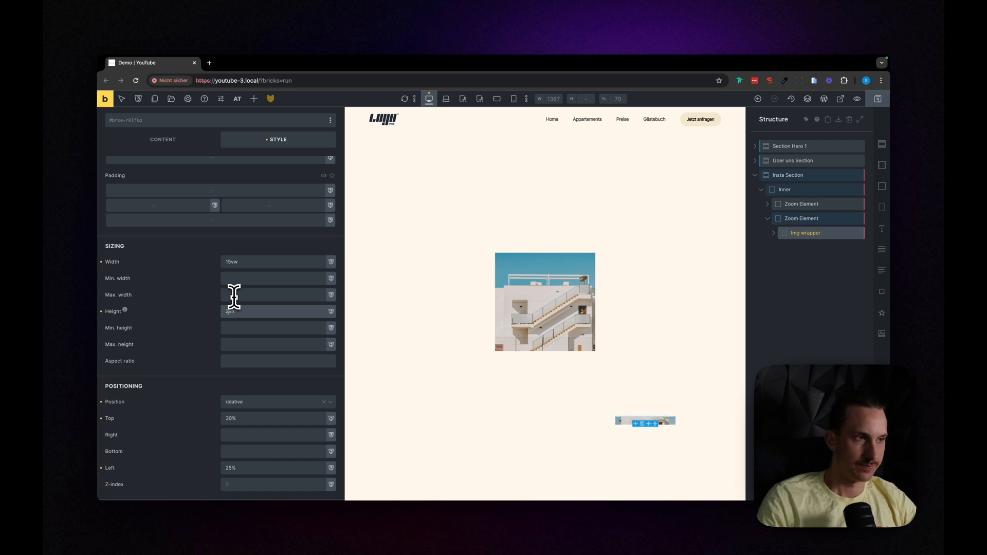
pyautogui.write('2')
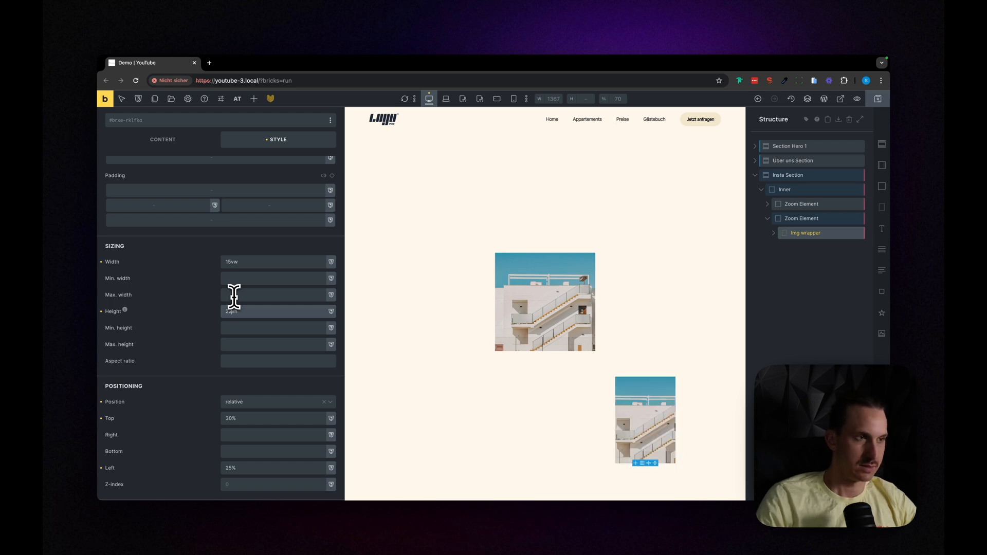
pyautogui.press('BackSpace')
pyautogui.write('0')
pyautogui.scroll(-1, 362, 333)
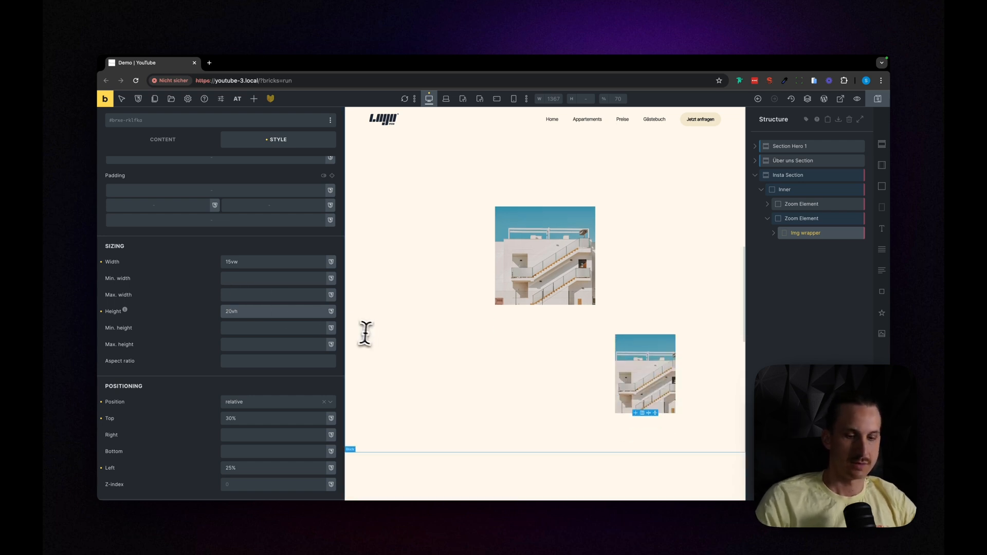
pyautogui.press('super+p')
pyautogui.scroll(2, 415, 335)
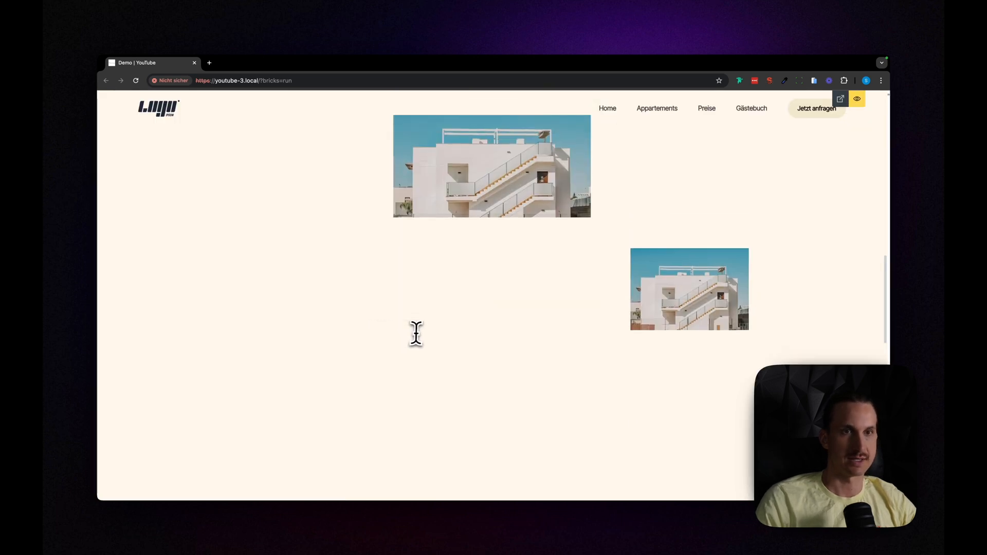
pyautogui.scroll(-1, 419, 334)
pyautogui.scroll(1, 419, 333)
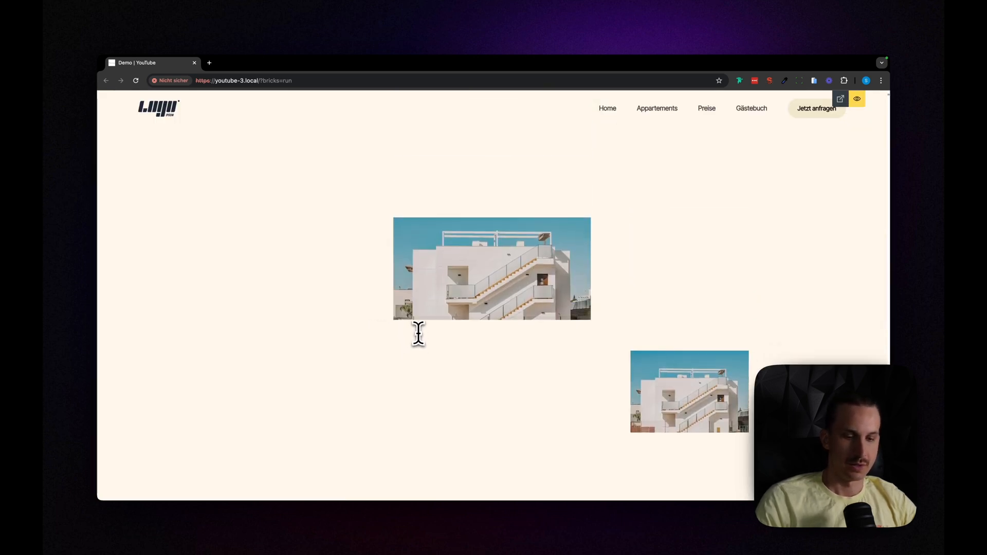
pyautogui.press('super+p')
# Step: Collapse the second Zoom Element in the structure and duplicate it inside the Inner block
pyautogui.scroll(-1, 546, 319)
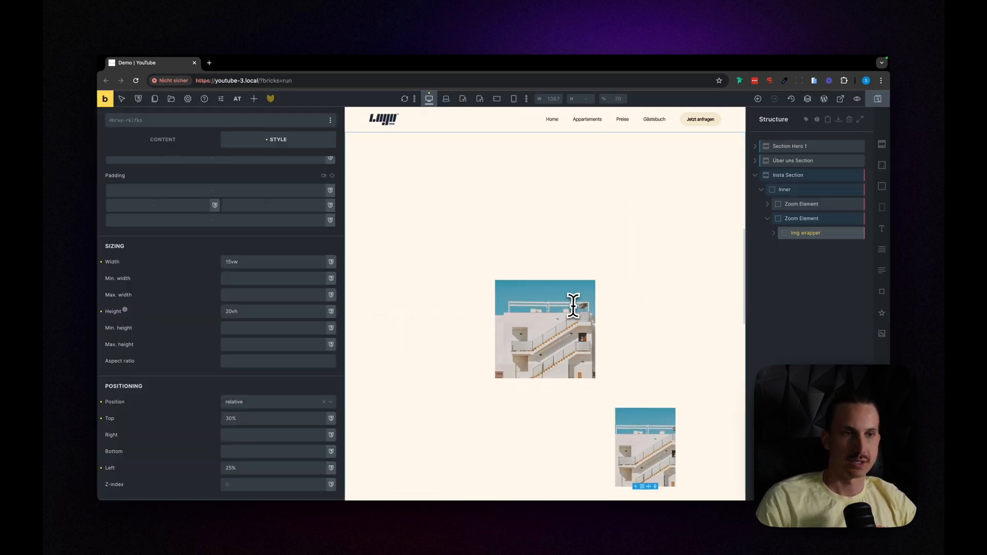
pyautogui.click(767, 219)
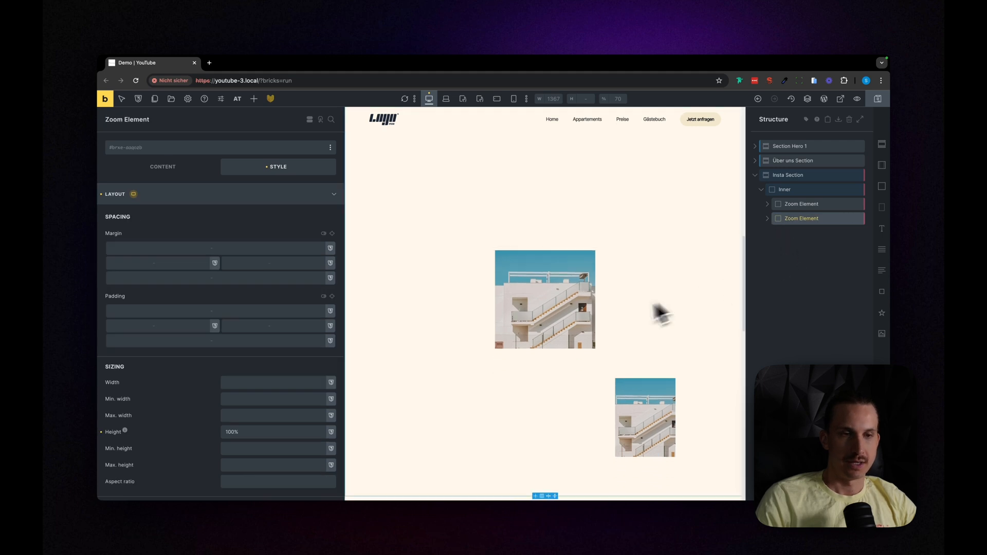
pyautogui.click(851, 218)
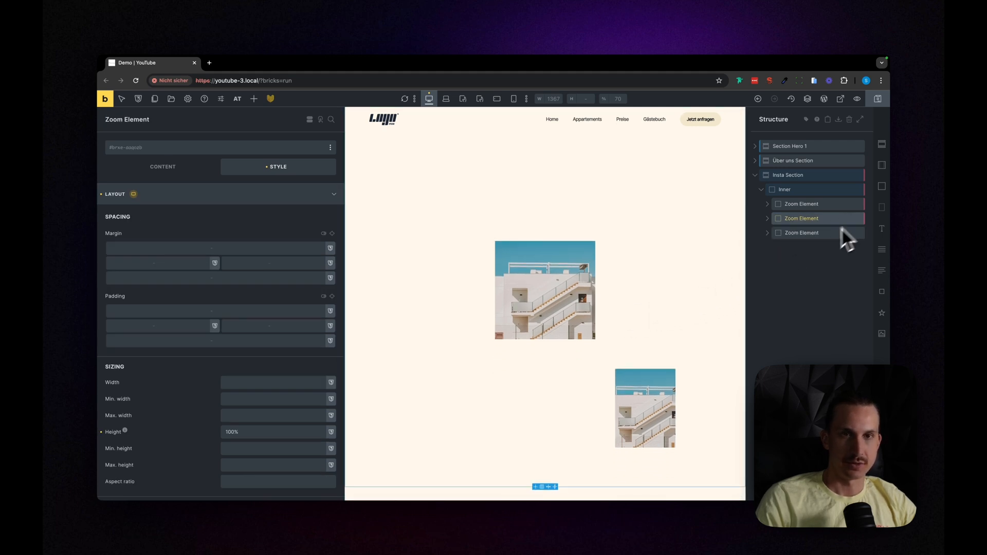
pyautogui.scroll(-2, 617, 329)
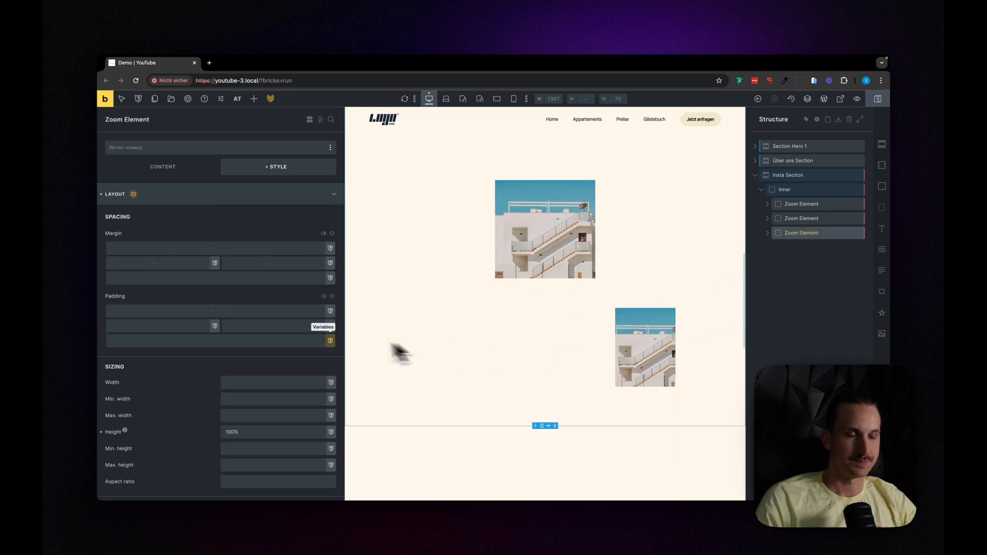
# Step: Expand the second and third Zoom Elements and compare the position and size settings of their Img wrappers
pyautogui.click(768, 233)
pyautogui.click(792, 247)
pyautogui.scroll(-1, 262, 352)
pyautogui.scroll(-1, 258, 344)
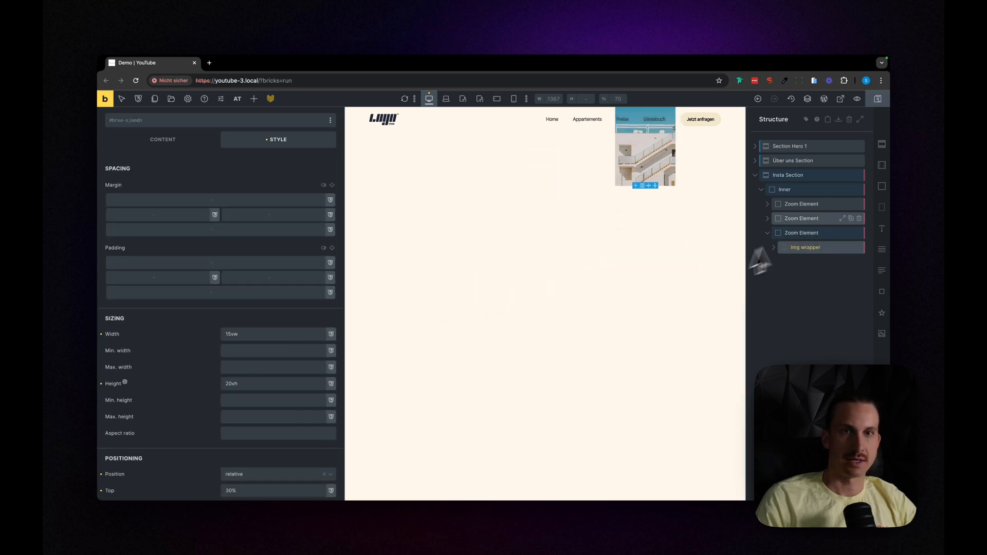
pyautogui.click(769, 219)
pyautogui.click(793, 232)
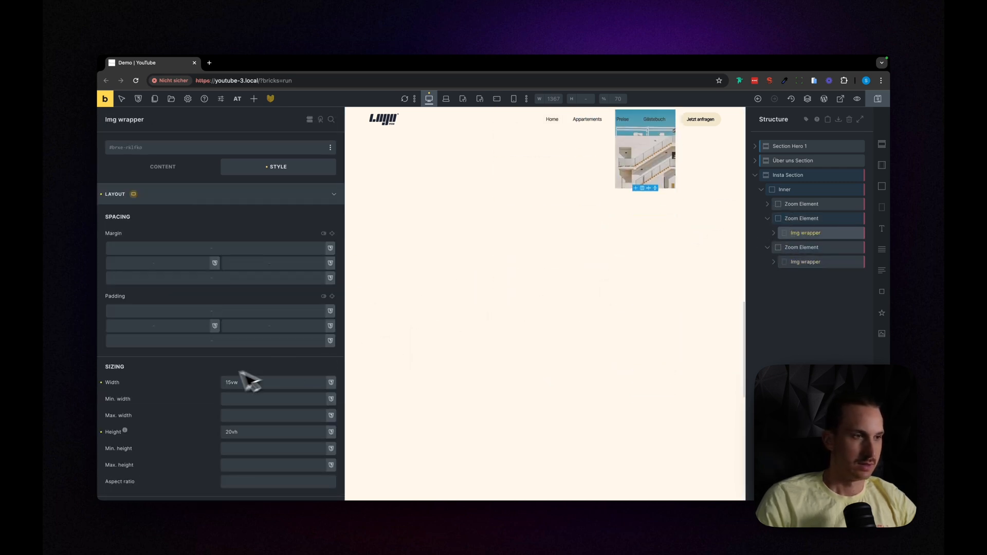
pyautogui.click(783, 248)
pyautogui.scroll(-3, 643, 286)
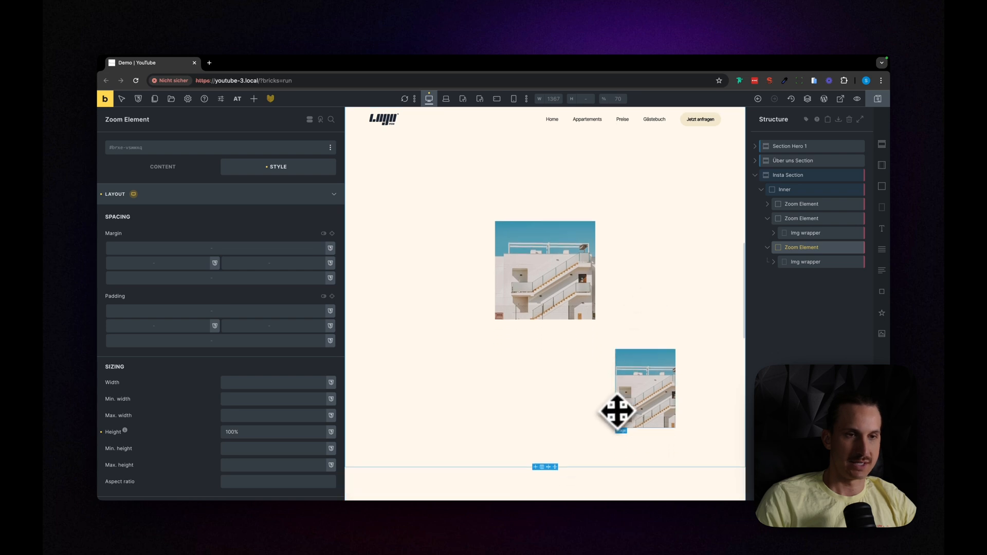
# Step: Set the top offset of the third Zoom Element's Img wrapper to -30% and check its placement in the page preview
pyautogui.click(811, 263)
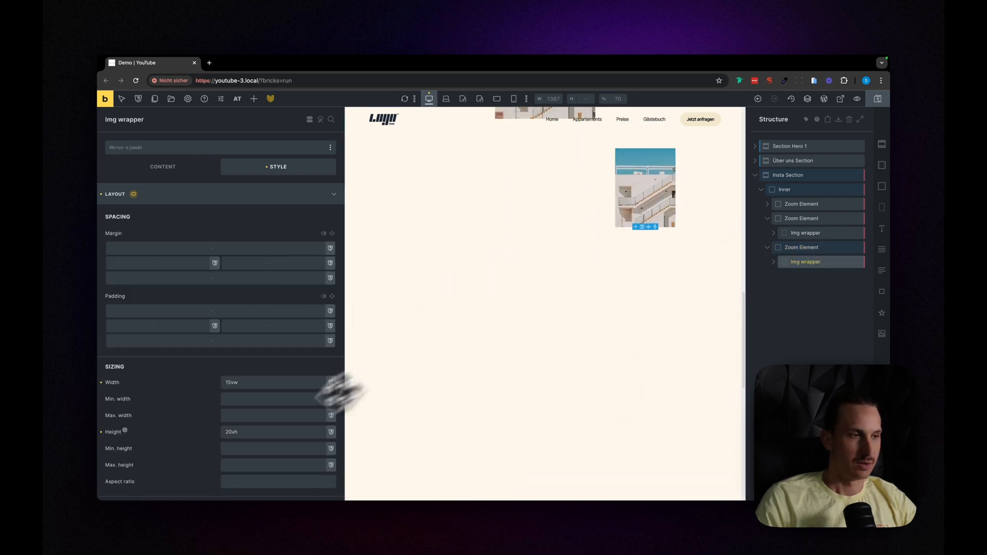
pyautogui.scroll(-5, 218, 452)
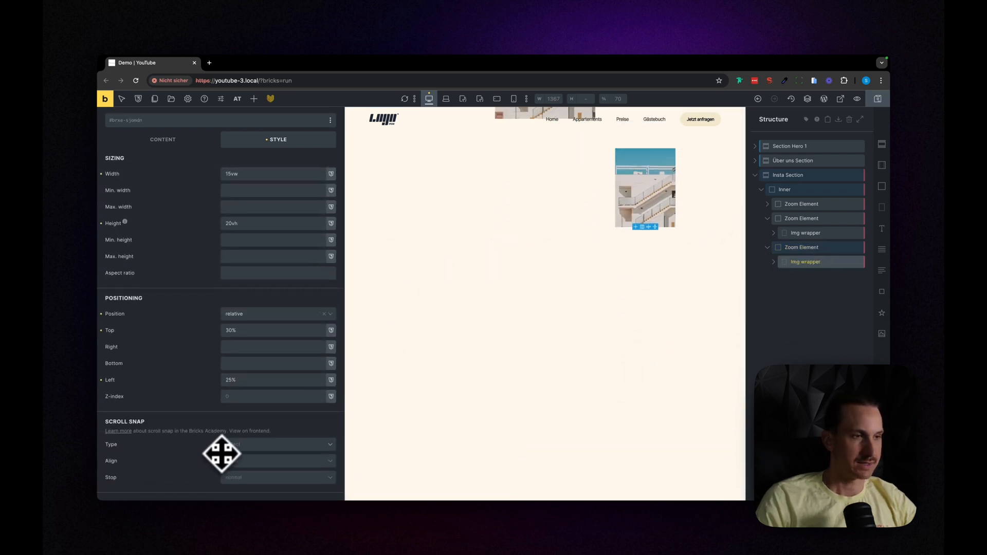
pyautogui.click(226, 335)
pyautogui.scroll(5, 452, 315)
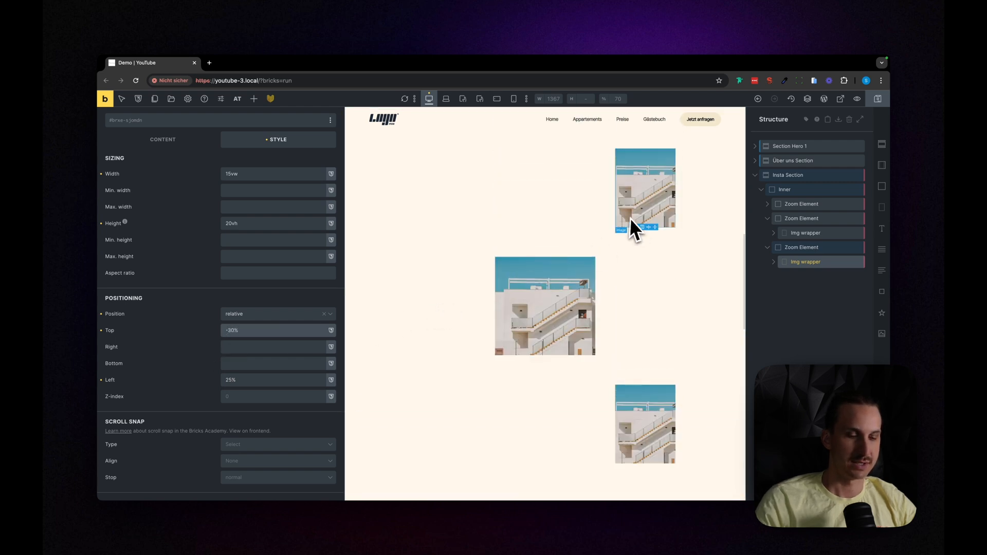
pyautogui.press('super+p')
pyautogui.scroll(4, 623, 220)
pyautogui.scroll(-1, 618, 221)
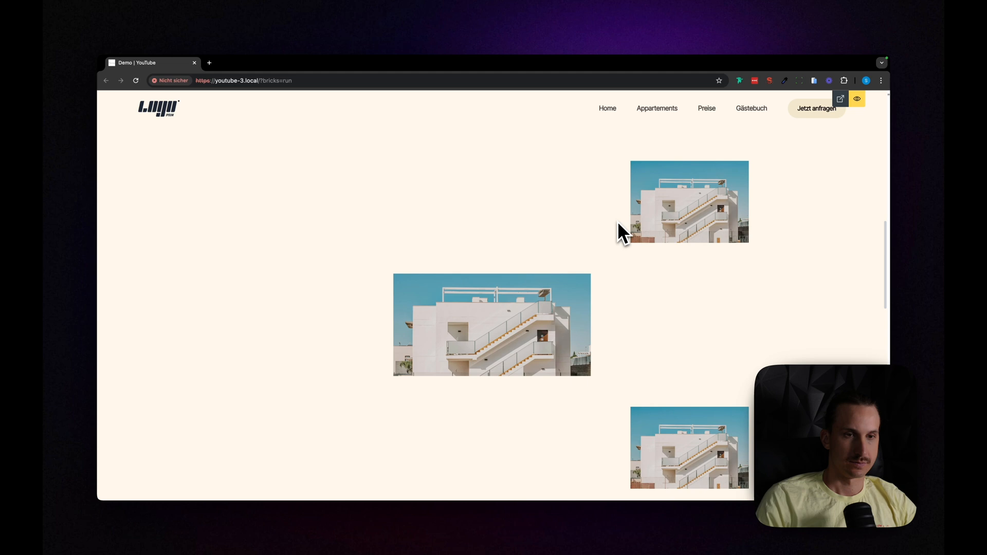
pyautogui.press('super+p')
# Step: Set the third Img wrapper's width to 10vw and height to 15vh, and check the image arrangement in the page preview
pyautogui.scroll(-1, 258, 400)
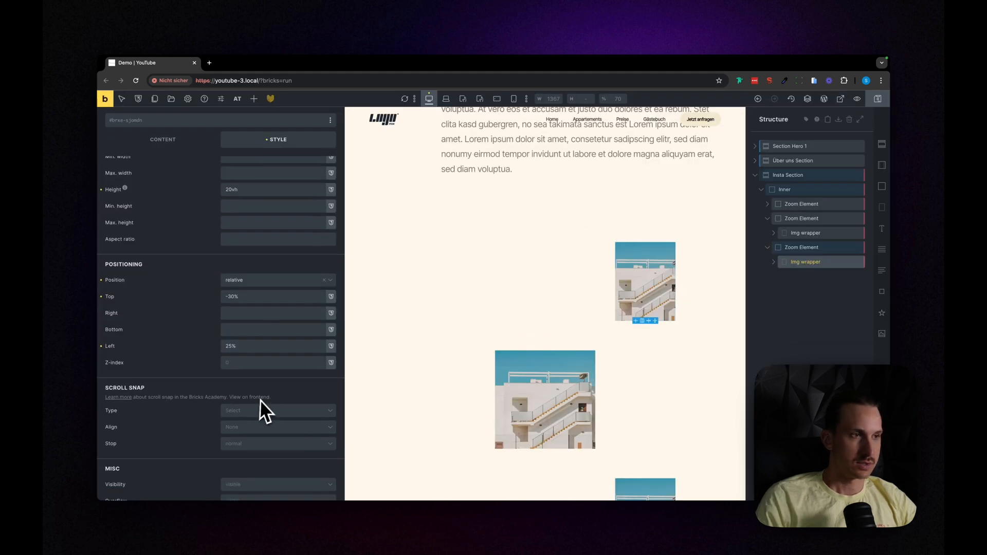
pyautogui.scroll(4, 248, 334)
pyautogui.click(229, 275)
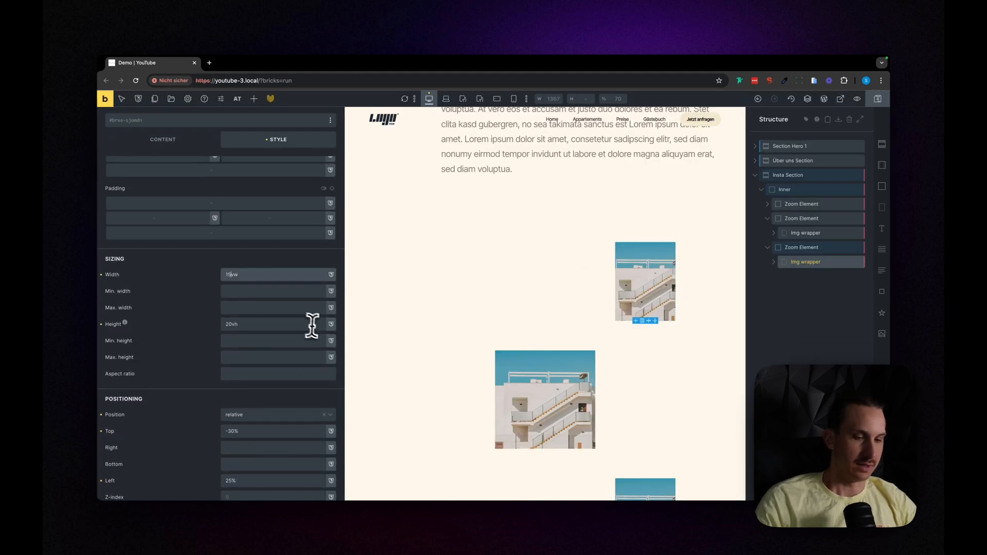
pyautogui.press('BackSpace')
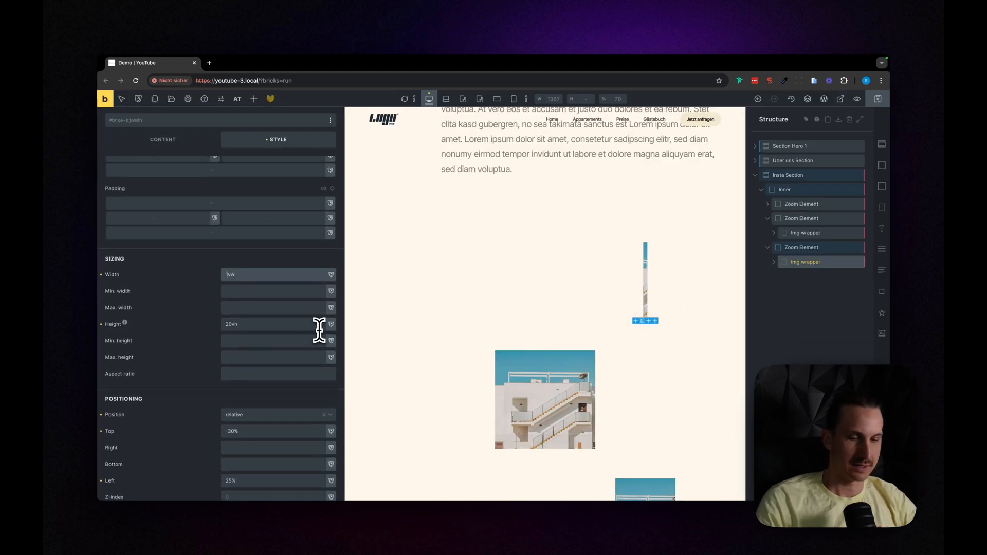
pyautogui.write('0')
pyautogui.click(232, 324)
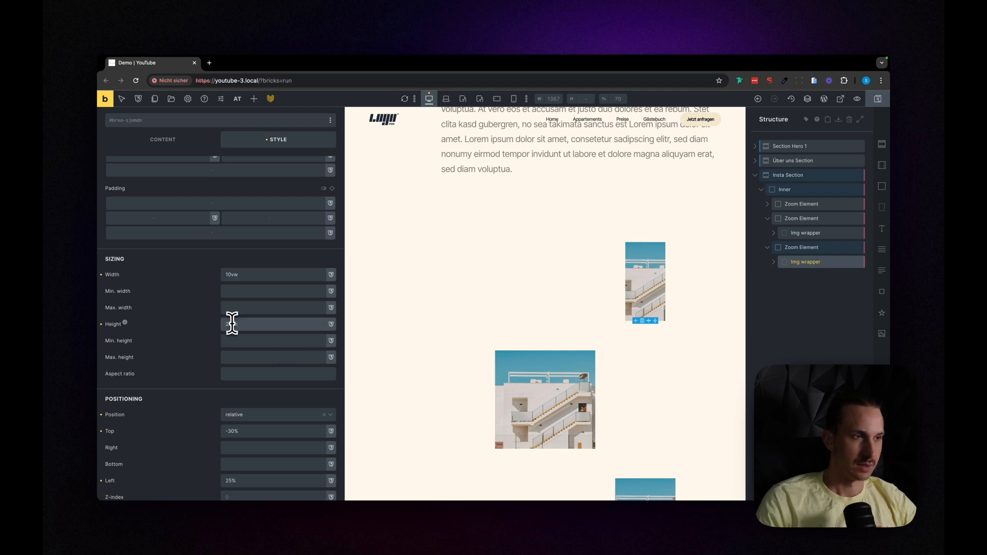
pyautogui.write('15')
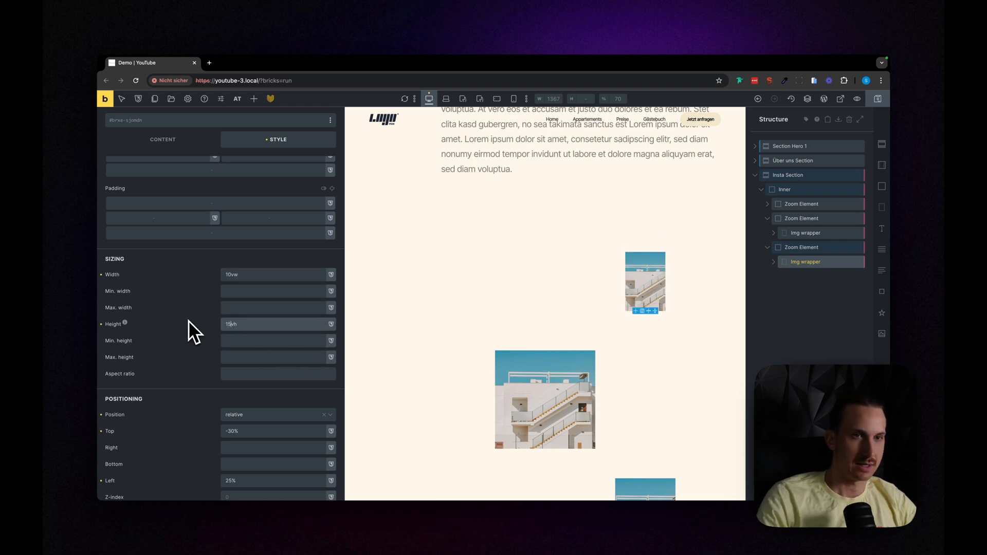
pyautogui.press('super+p')
pyautogui.scroll(1, 372, 310)
pyautogui.scroll(-2, 415, 302)
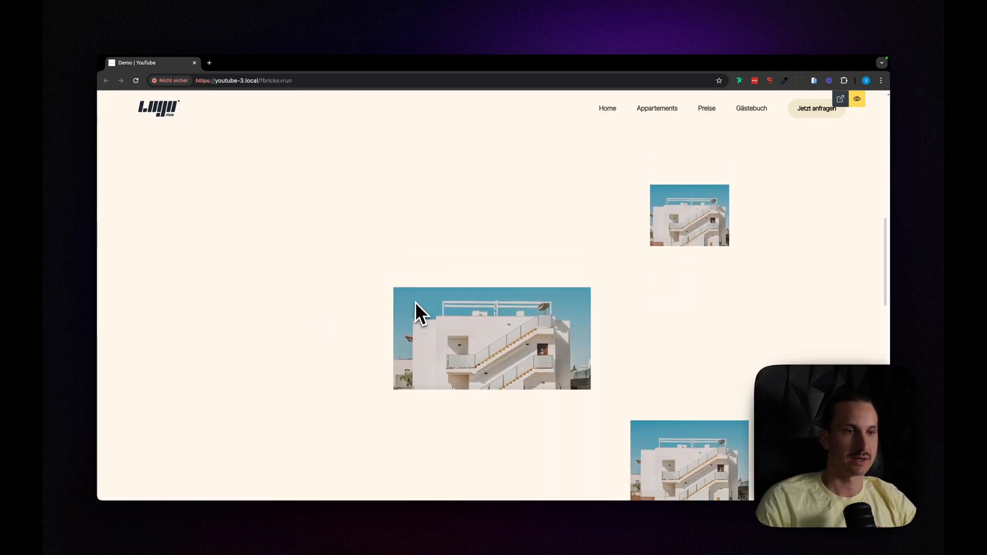
pyautogui.scroll(1, 416, 303)
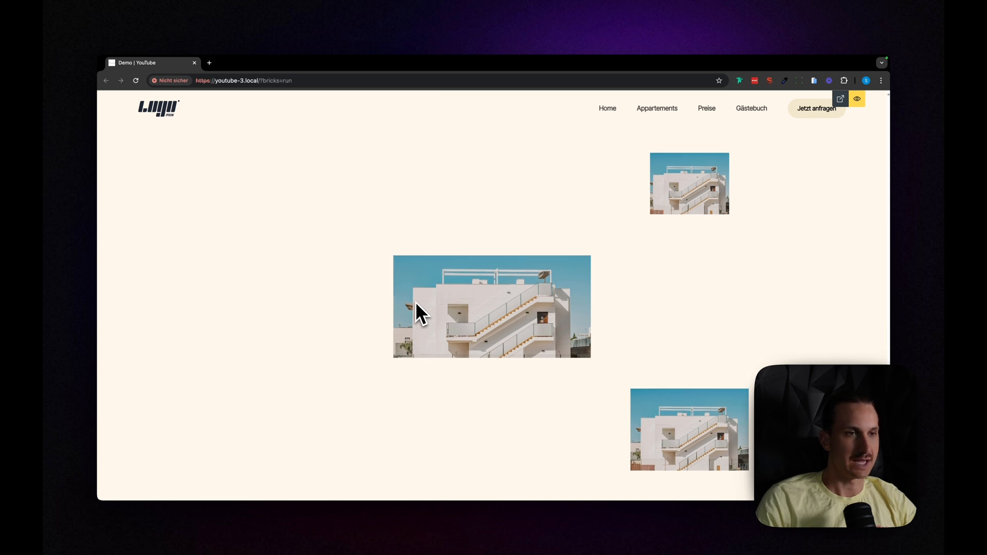
pyautogui.scroll(-1, 415, 302)
pyautogui.press('super+p')
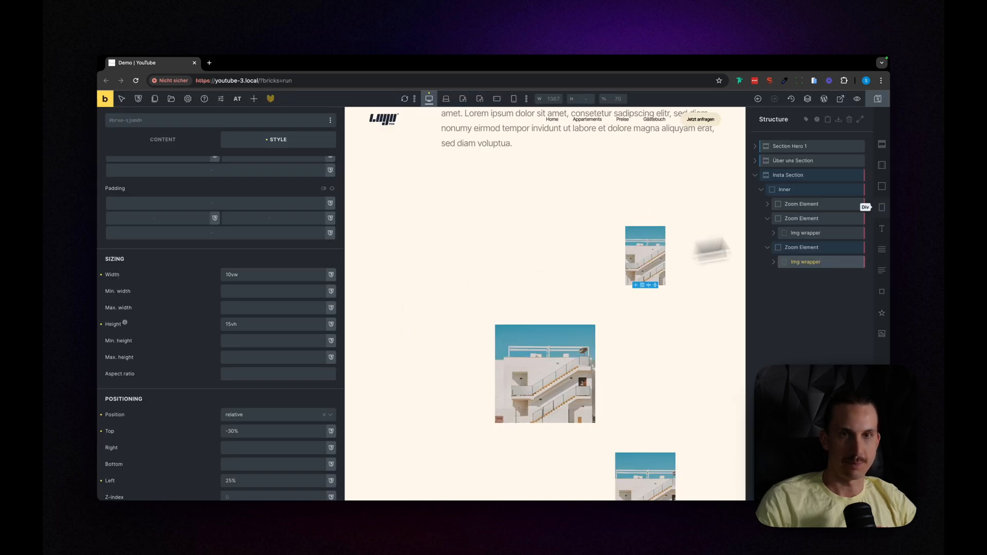
# Step: Collapse the second and third Zoom Elements in the structure
pyautogui.click(768, 219)
pyautogui.click(768, 233)
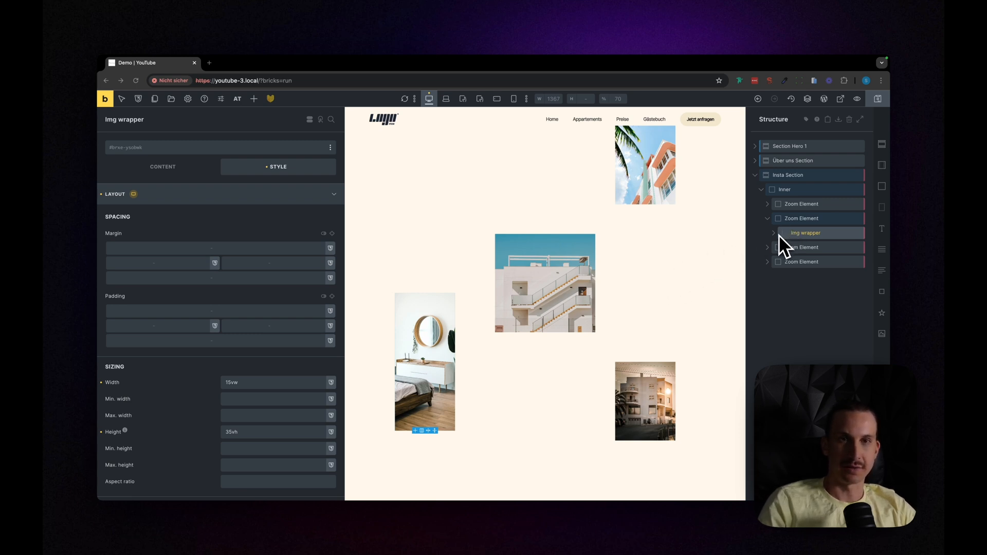
# Step: Expand the first Zoom Element and review its Img wrapper's sizing and positioning settings against the page preview
pyautogui.click(768, 206)
pyautogui.click(802, 220)
pyautogui.scroll(4, 456, 335)
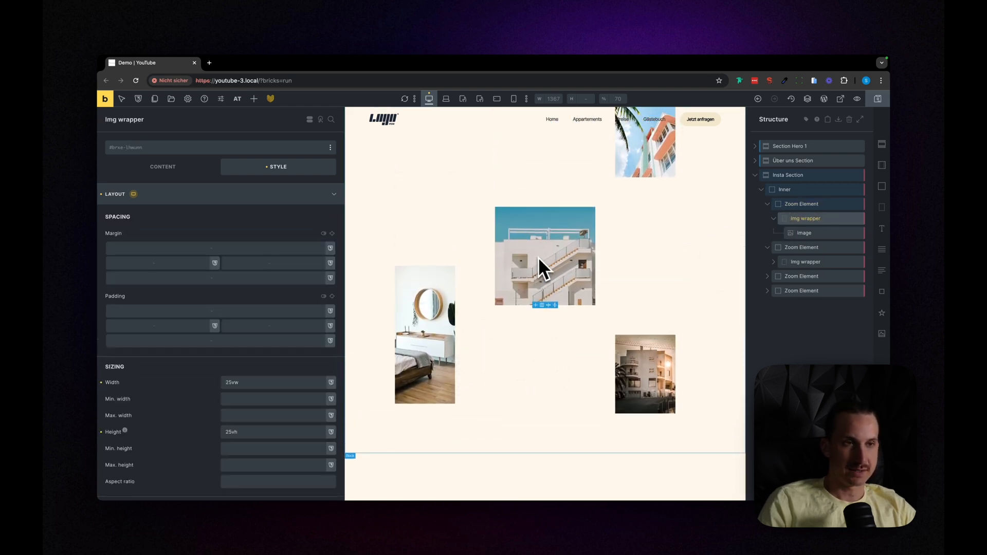
pyautogui.scroll(-5, 247, 385)
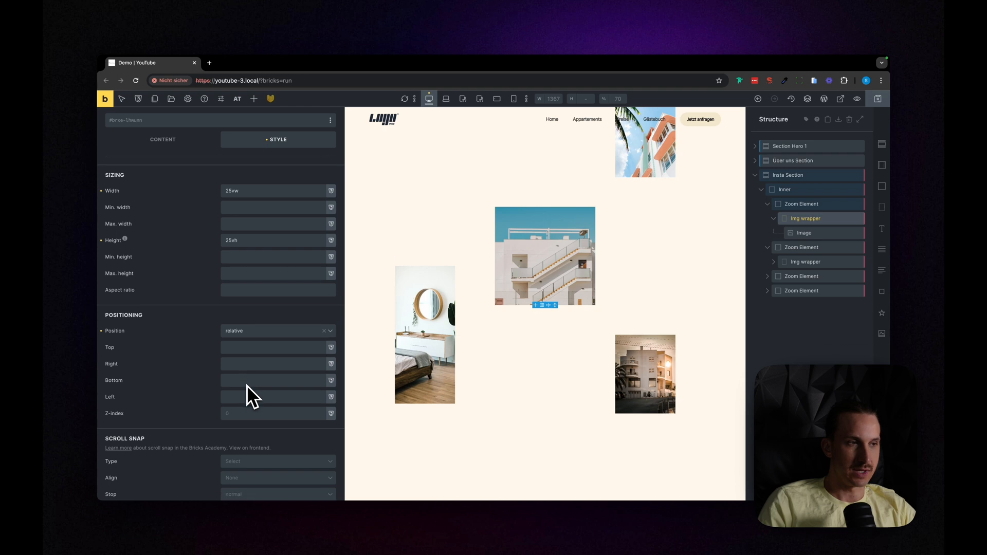
pyautogui.scroll(1, 242, 345)
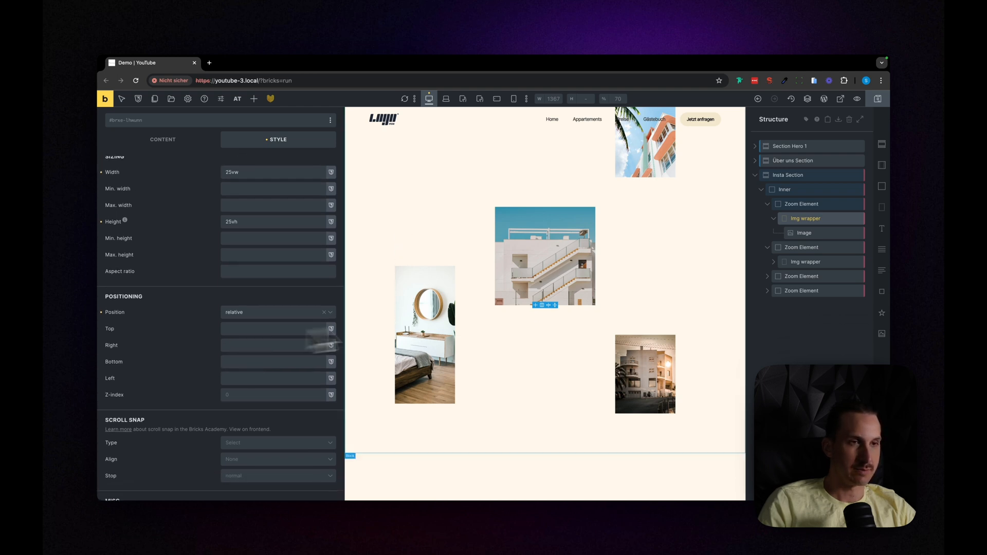
pyautogui.scroll(1, 513, 319)
pyautogui.scroll(1, 513, 319)
pyautogui.scroll(2, 236, 277)
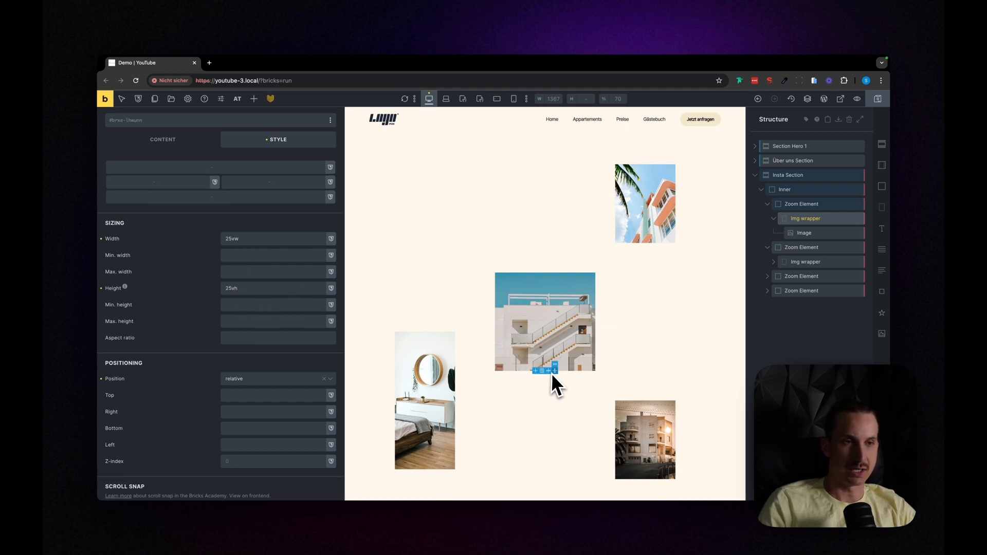
# Step: Review the second Zoom Element's Img wrapper width, height, top and right offsets, and its placement in the page preview
pyautogui.click(802, 262)
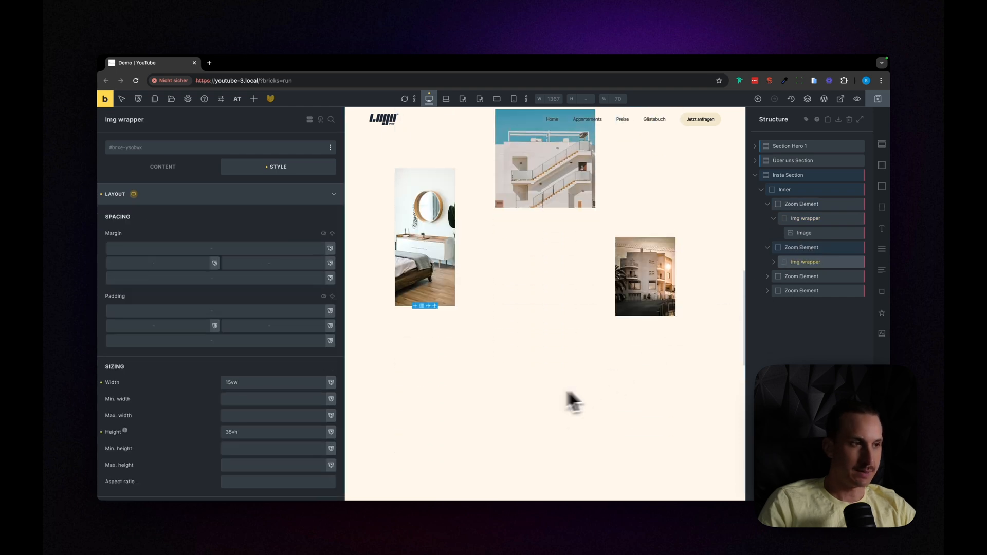
pyautogui.scroll(-3, 177, 434)
pyautogui.scroll(-1, 661, 437)
pyautogui.scroll(1, 525, 414)
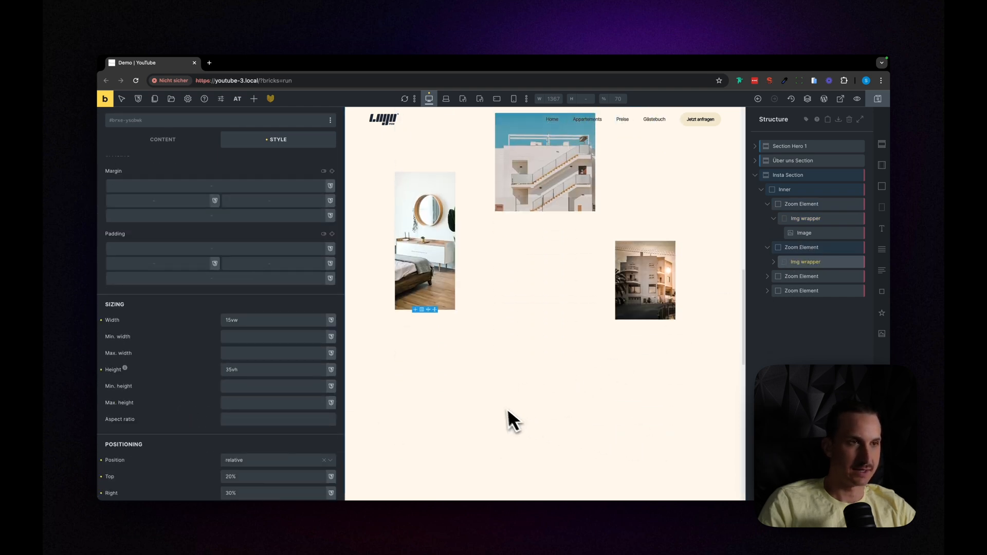
pyautogui.scroll(1, 450, 383)
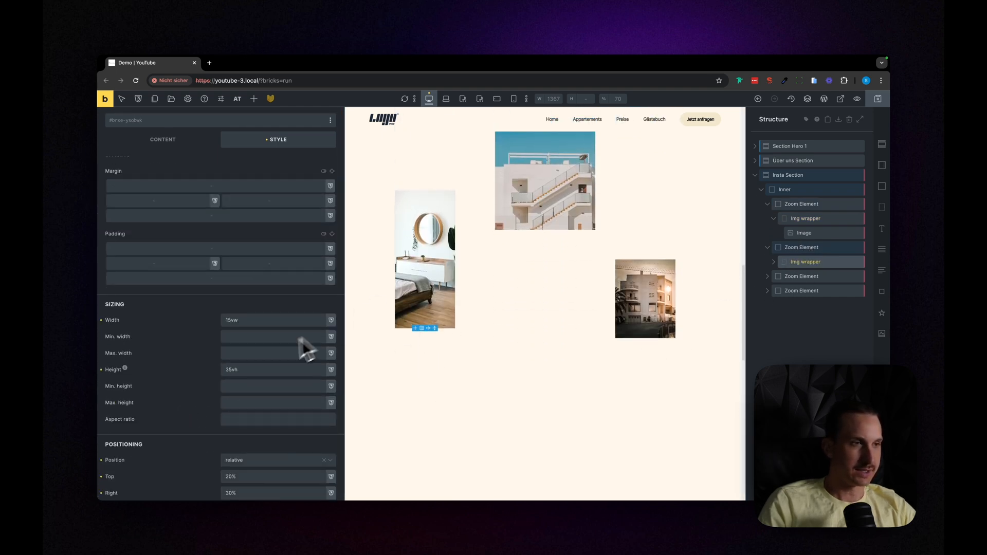
pyautogui.scroll(-1, 213, 365)
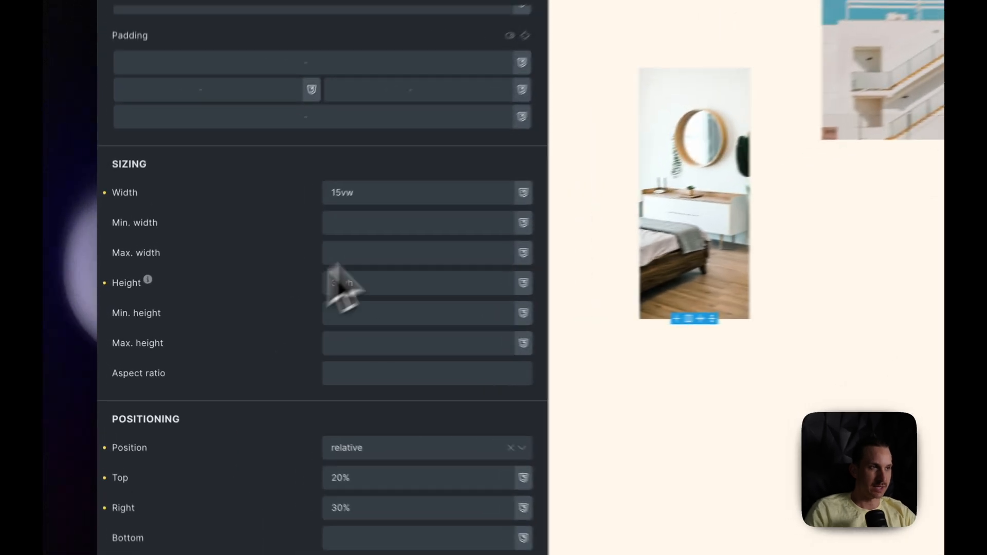
pyautogui.scroll(-2, 356, 231)
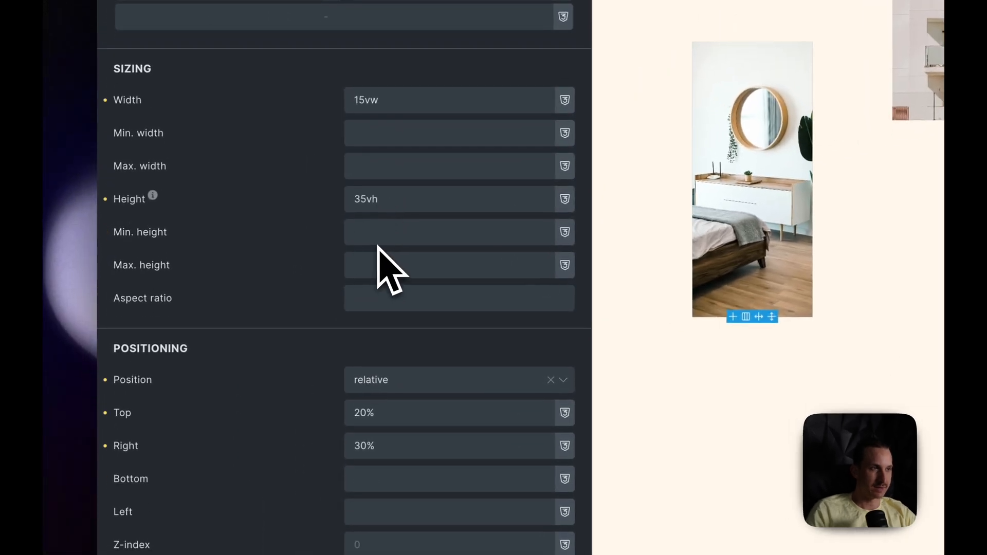
pyautogui.scroll(-3, 357, 221)
pyautogui.scroll(-3, 338, 220)
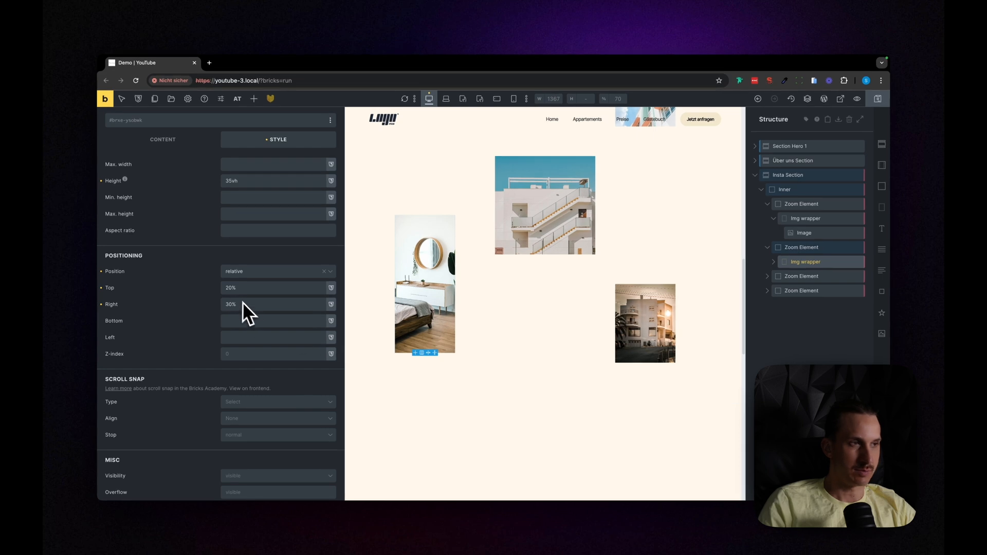
pyautogui.scroll(1, 452, 397)
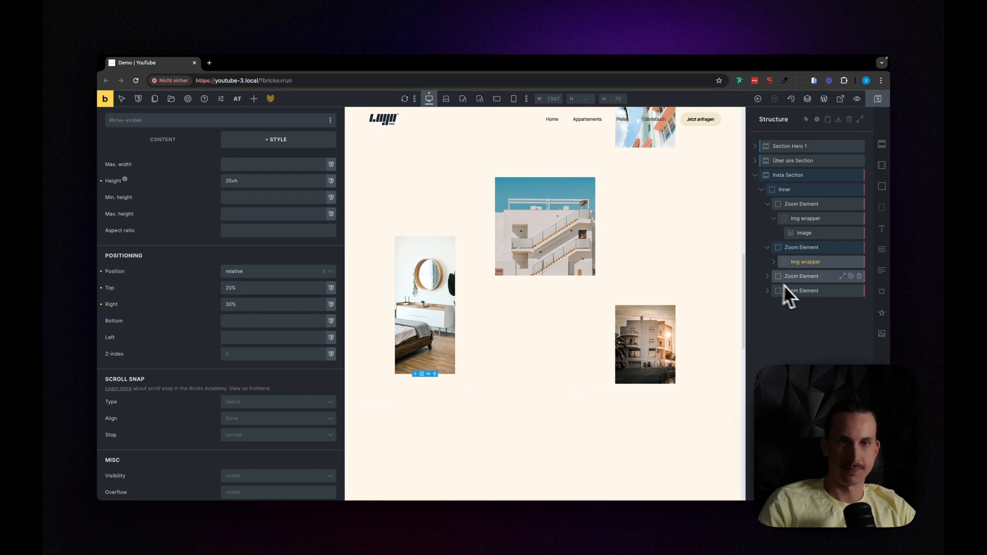
# Step: Expand the third Zoom Element and review its Img wrapper's size and offset settings
pyautogui.click(767, 277)
pyautogui.click(804, 289)
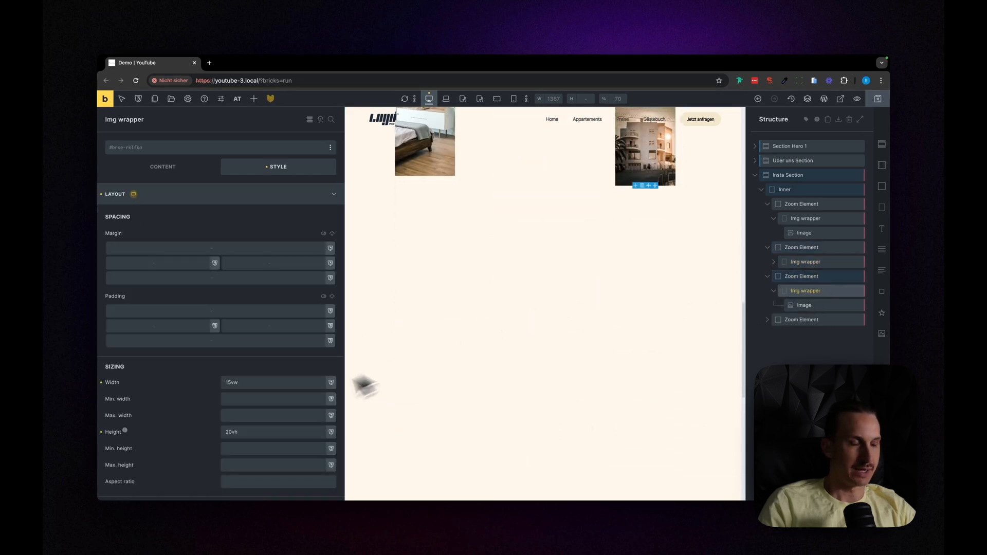
pyautogui.scroll(-3, 282, 403)
pyautogui.scroll(3, 585, 357)
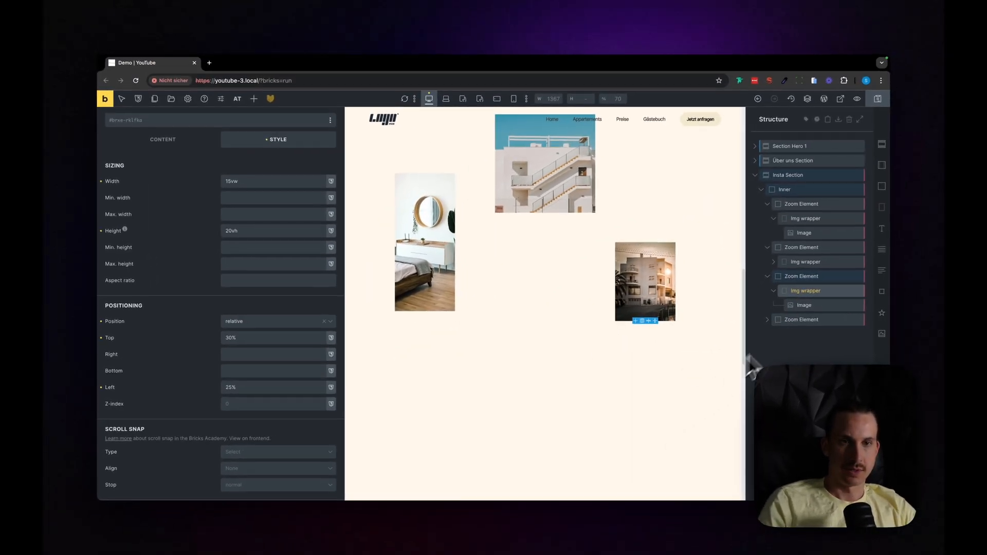
# Step: Expand the fourth Zoom Element and review its Img wrapper's size, offsets and placement in the page preview
pyautogui.click(767, 320)
pyautogui.click(787, 334)
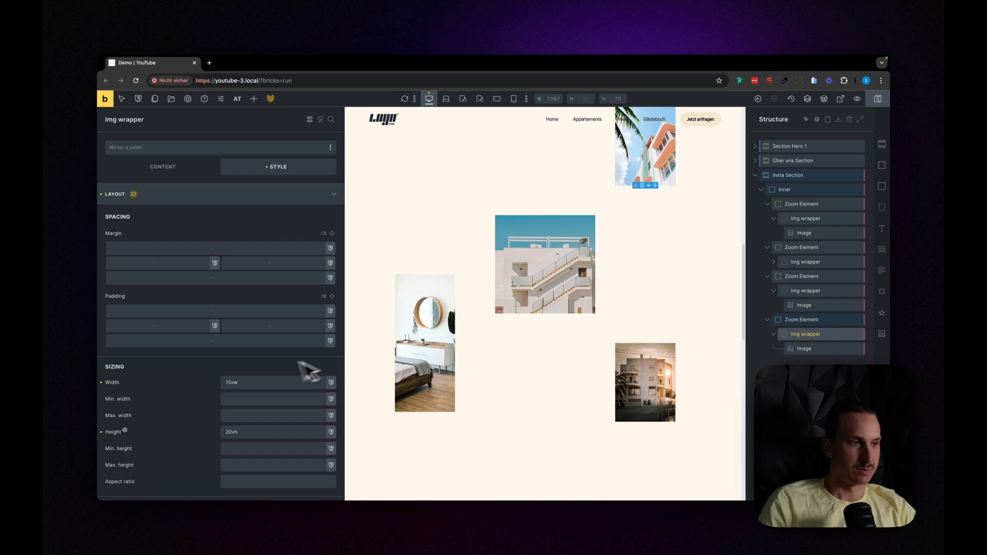
pyautogui.scroll(-1, 323, 361)
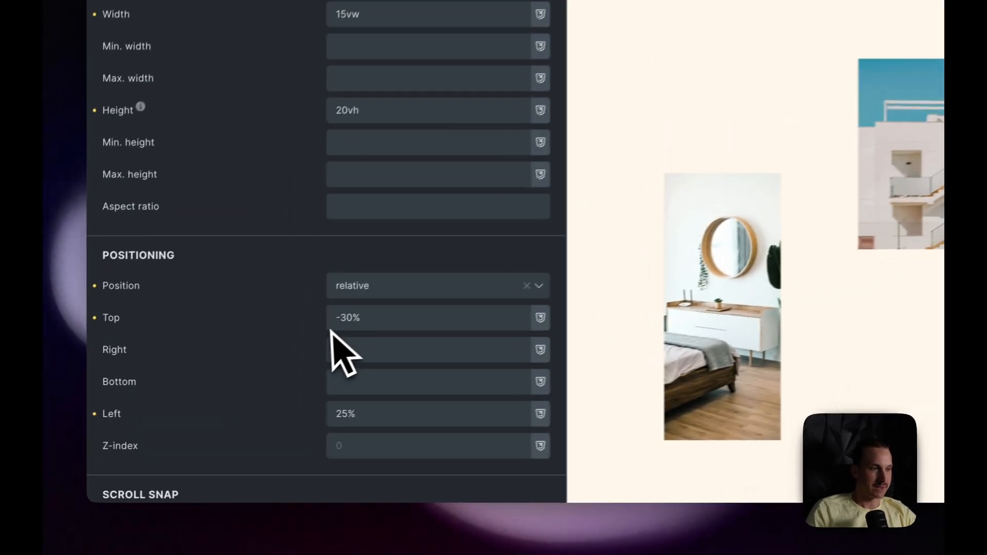
pyautogui.scroll(-5, 353, 348)
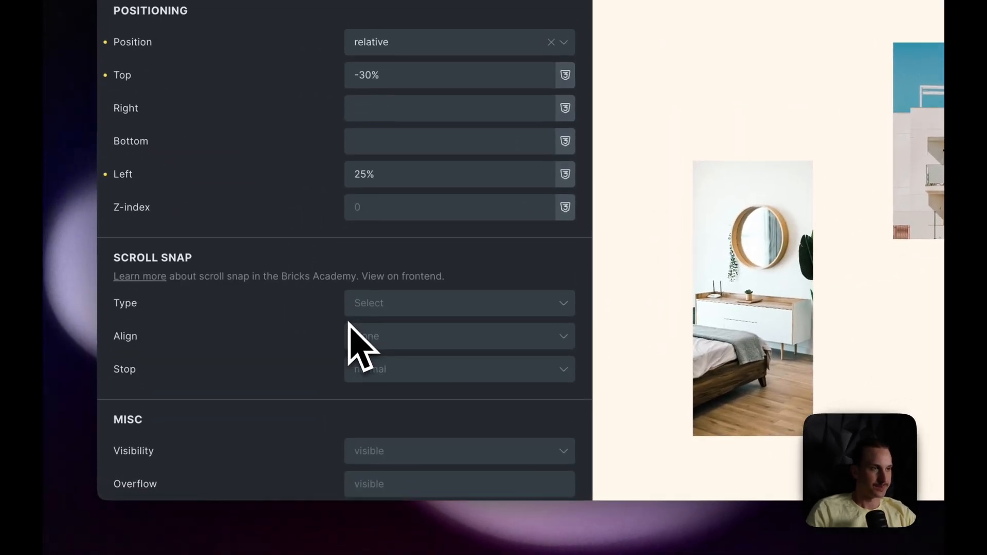
pyautogui.scroll(3, 348, 322)
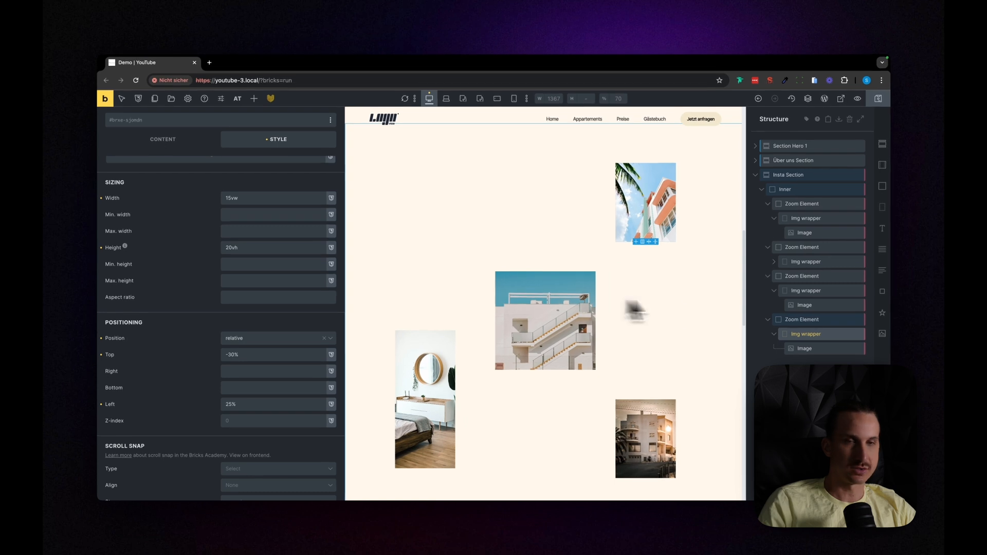
pyautogui.scroll(1, 639, 326)
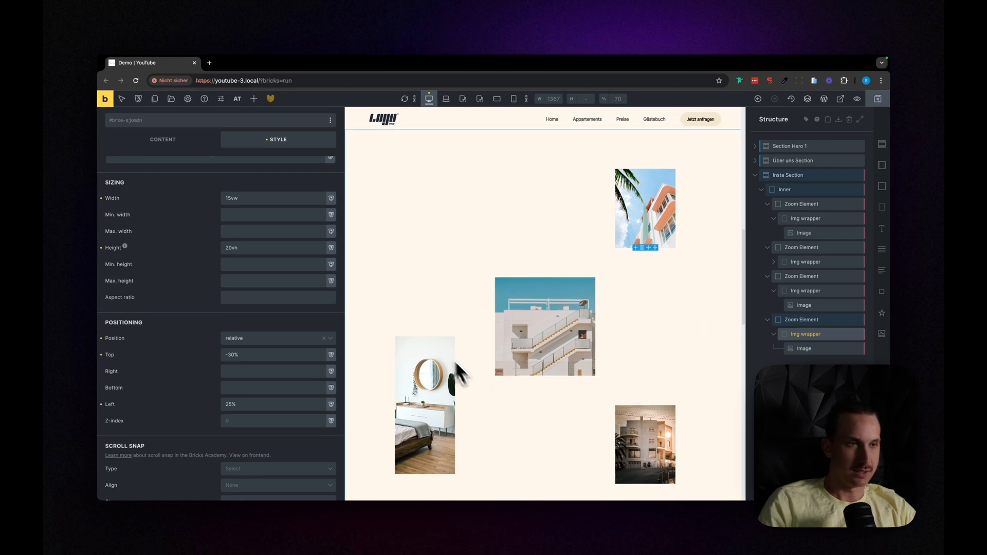
# Step: Duplicate the second Zoom Element, the one holding the bedroom mirror image
pyautogui.click(800, 264)
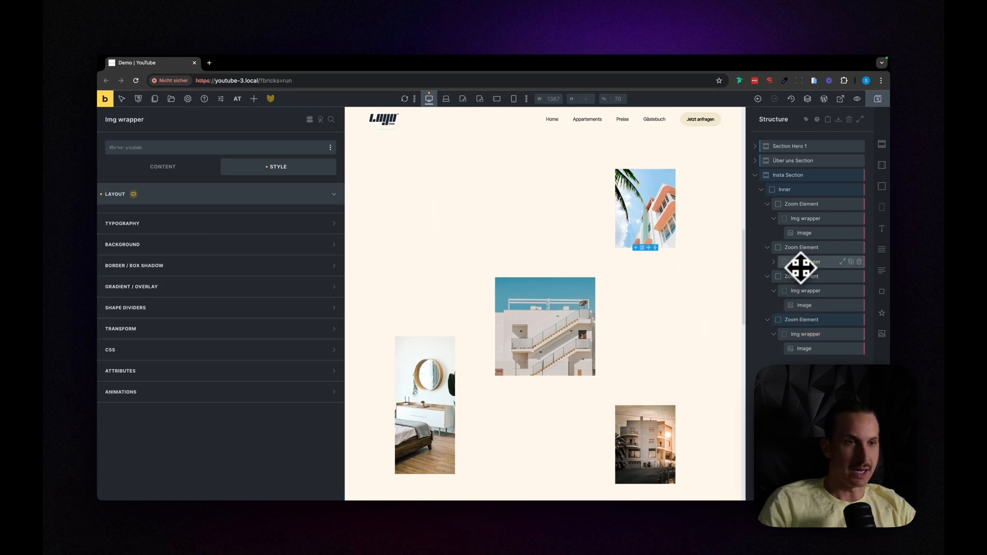
pyautogui.click(802, 248)
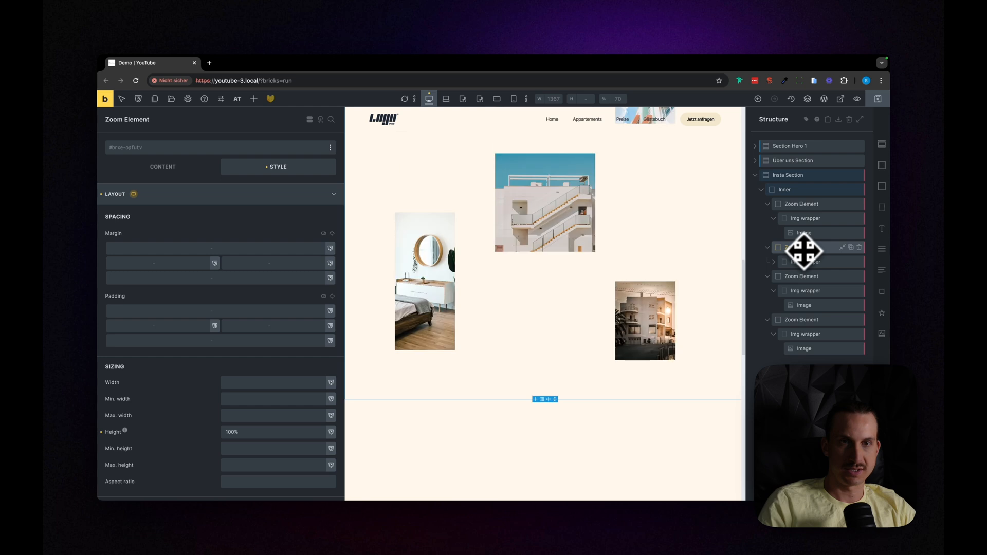
pyautogui.click(850, 247)
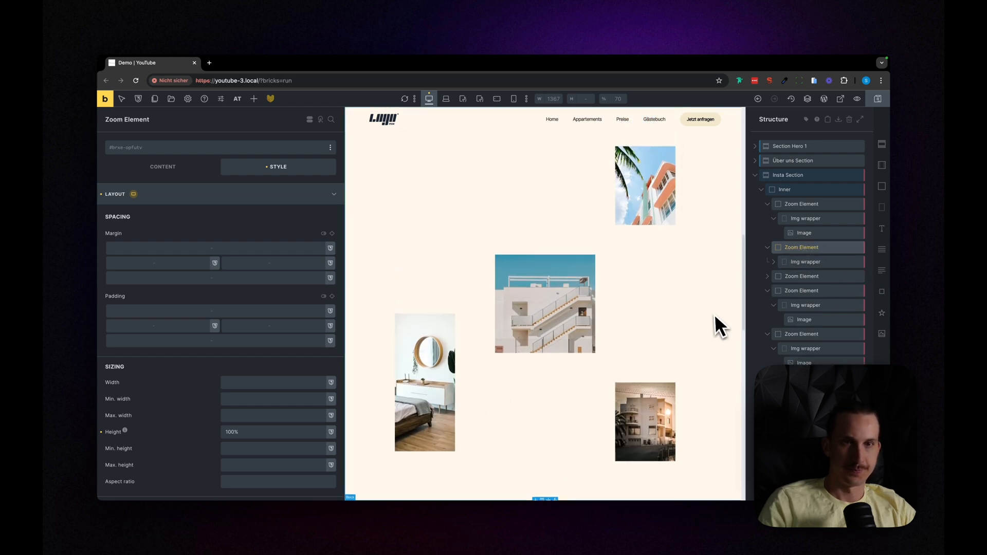
# Step: Set the top offset of the second Zoom Element's Img wrapper to -20% and check its placement in the page preview
pyautogui.click(793, 264)
pyautogui.scroll(-5, 214, 393)
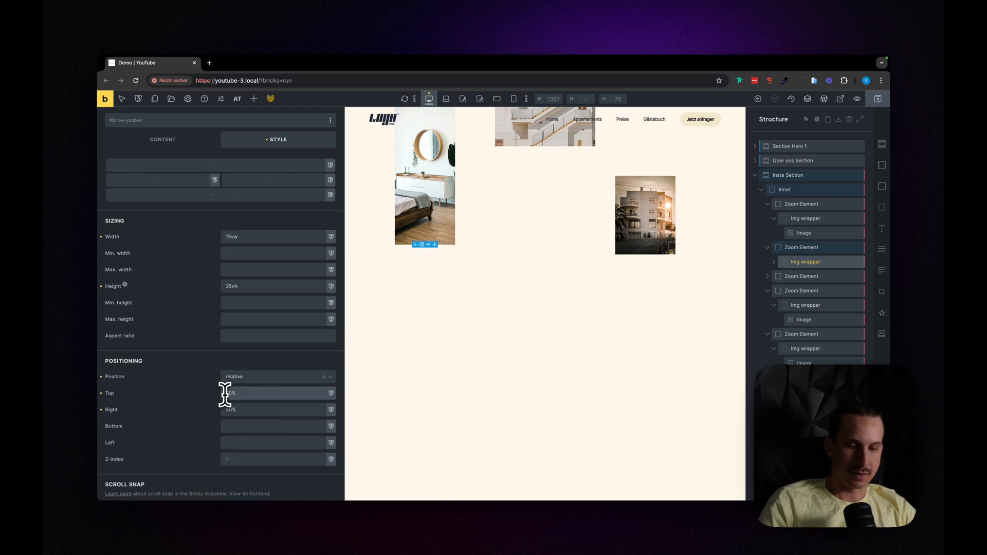
pyautogui.scroll(5, 394, 385)
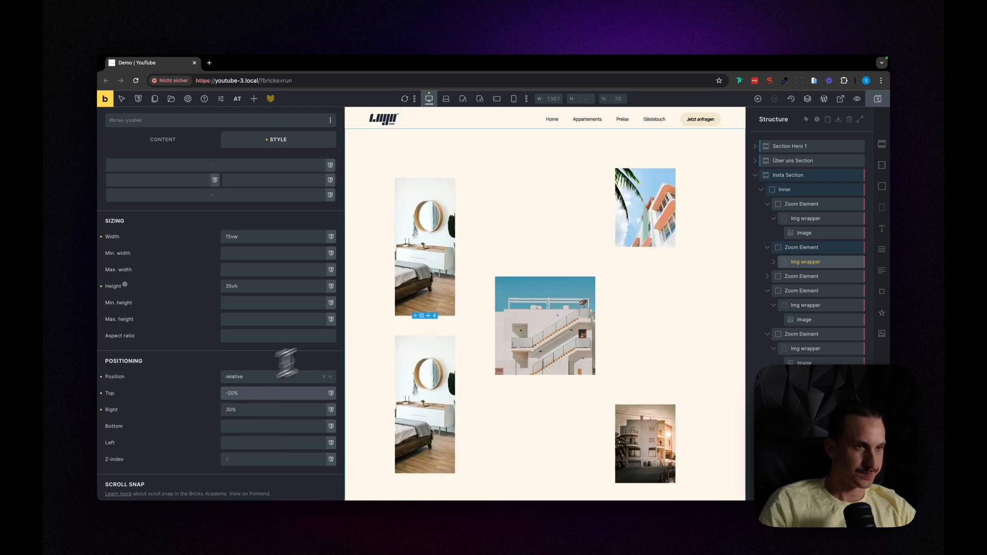
# Step: Delete the image inside the second Zoom Element's Img wrapper and rename the wrapper to Icon wrapper
pyautogui.click(774, 261)
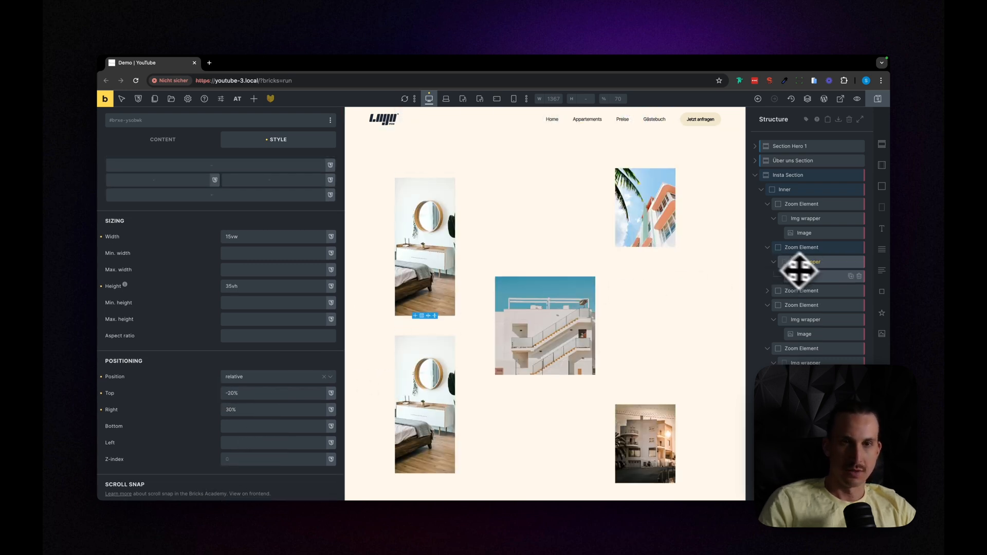
pyautogui.click(830, 276)
pyautogui.click(858, 276)
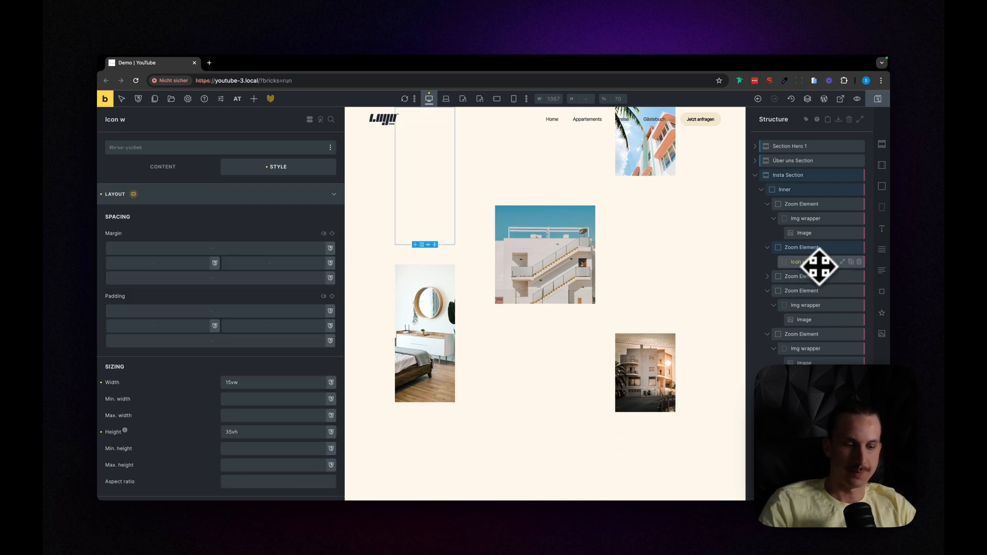
pyautogui.scroll(2, 656, 326)
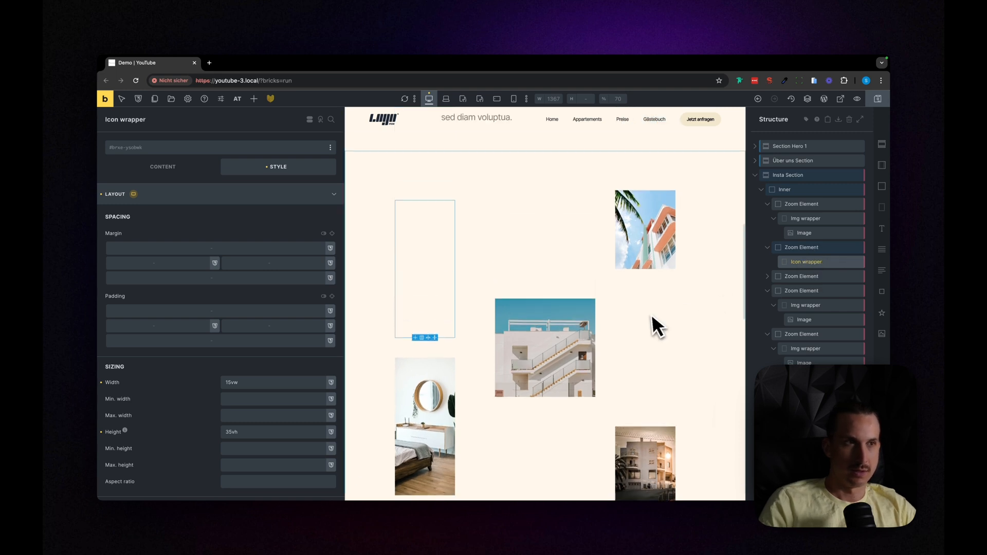
pyautogui.doubleClick(781, 263)
# Step: Set the Icon wrapper's height to 15vh and add an Icon element inside it
pyautogui.scroll(-3, 319, 419)
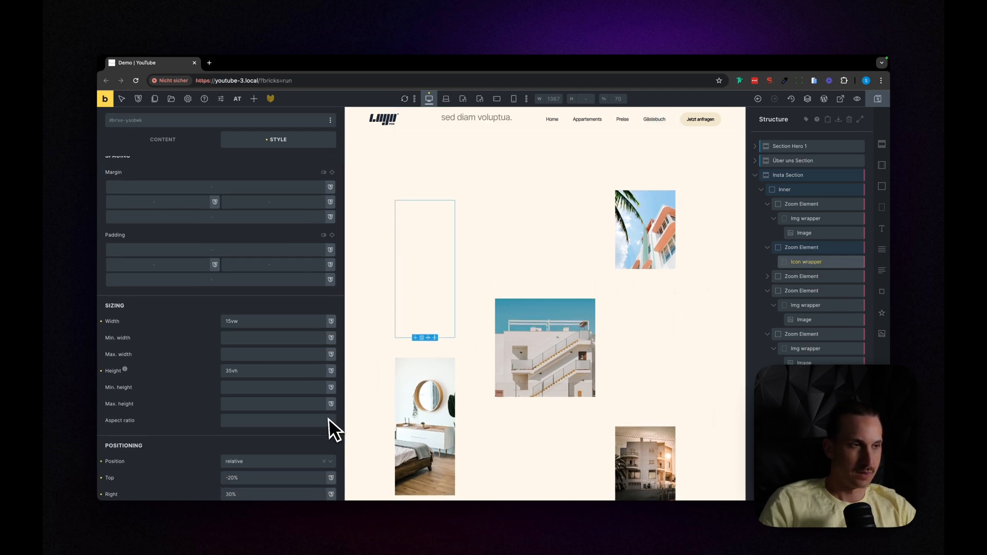
pyautogui.scroll(1, 288, 360)
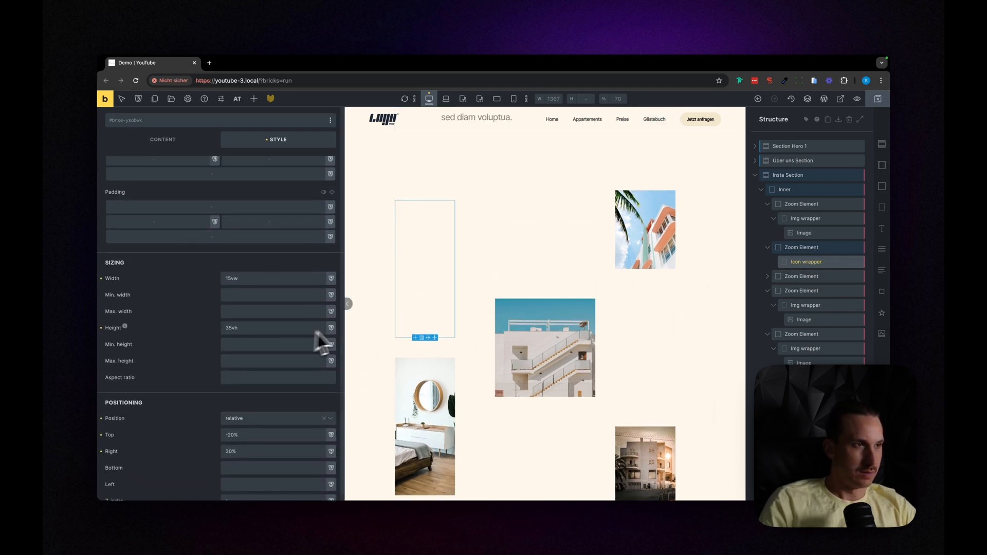
pyautogui.doubleClick(257, 328)
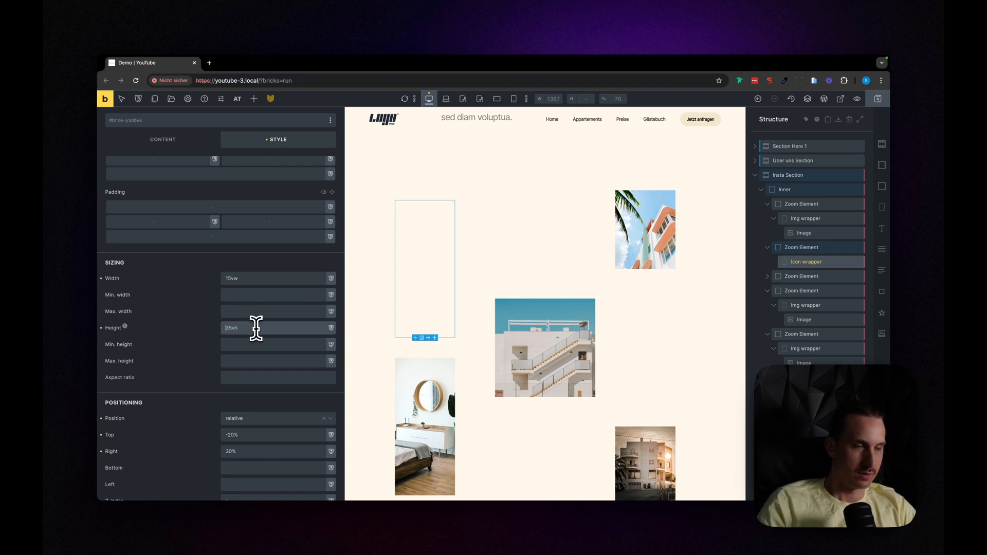
pyautogui.press('Delete')
pyautogui.write('15')
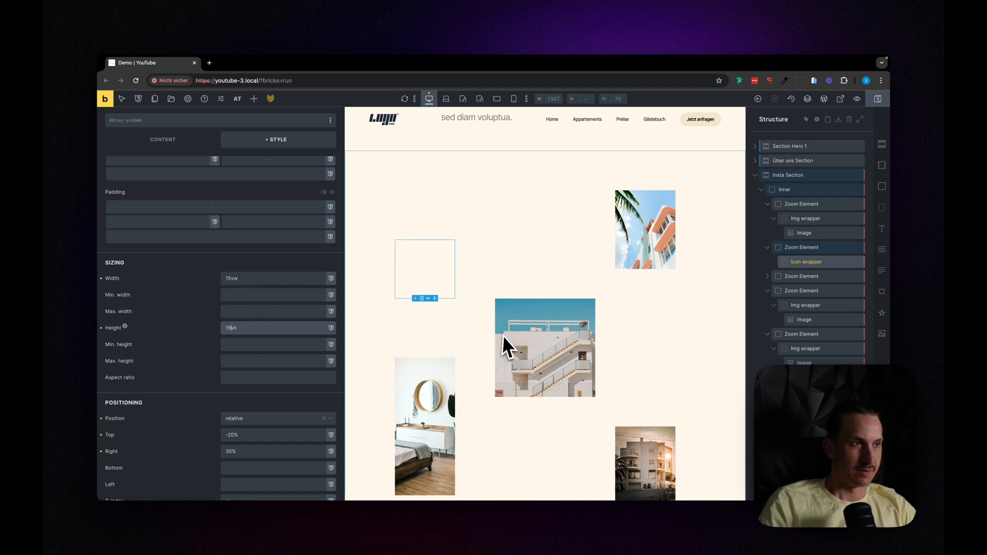
pyautogui.moveTo(886, 319); pyautogui.dragTo(449, 291)
# Step: Set the Icon wrapper's display to flex and center its content along both the main and cross axes
pyautogui.scroll(1, 196, 350)
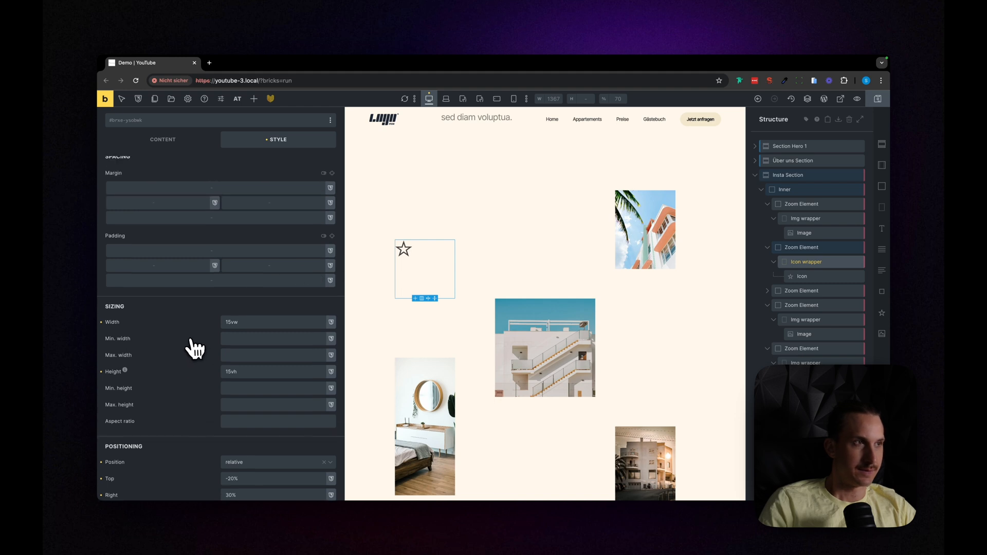
pyautogui.scroll(2, 220, 257)
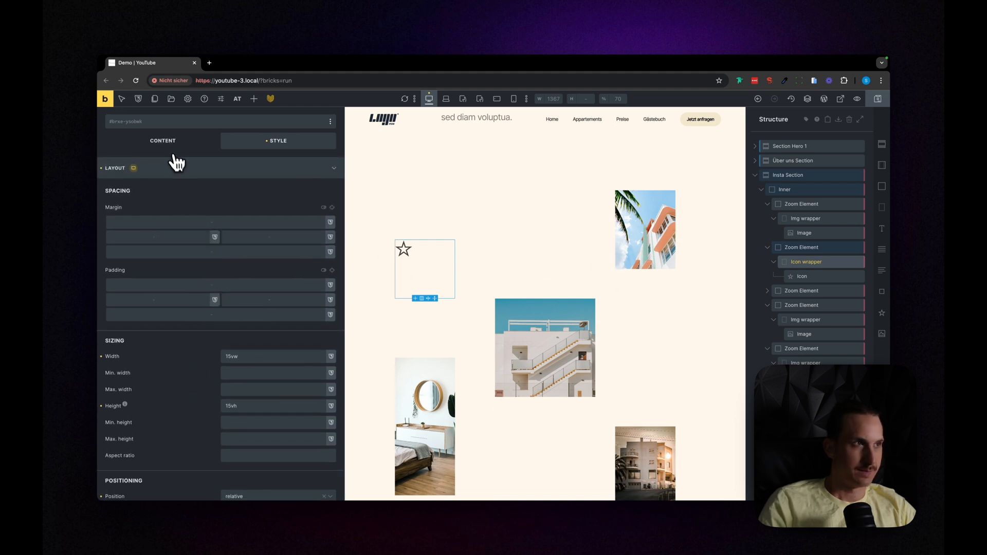
pyautogui.scroll(1, 178, 165)
pyautogui.click(174, 166)
pyautogui.click(266, 231)
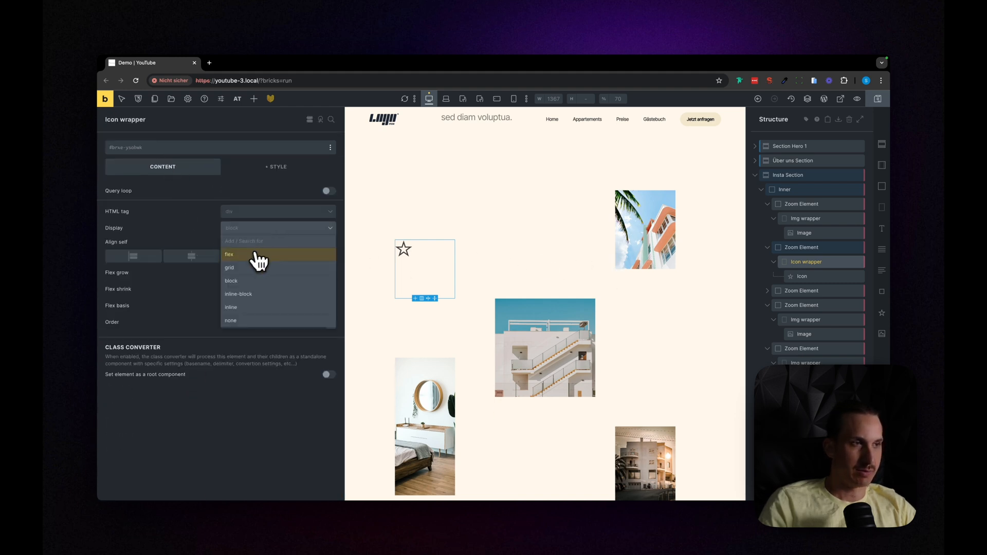
pyautogui.click(256, 254)
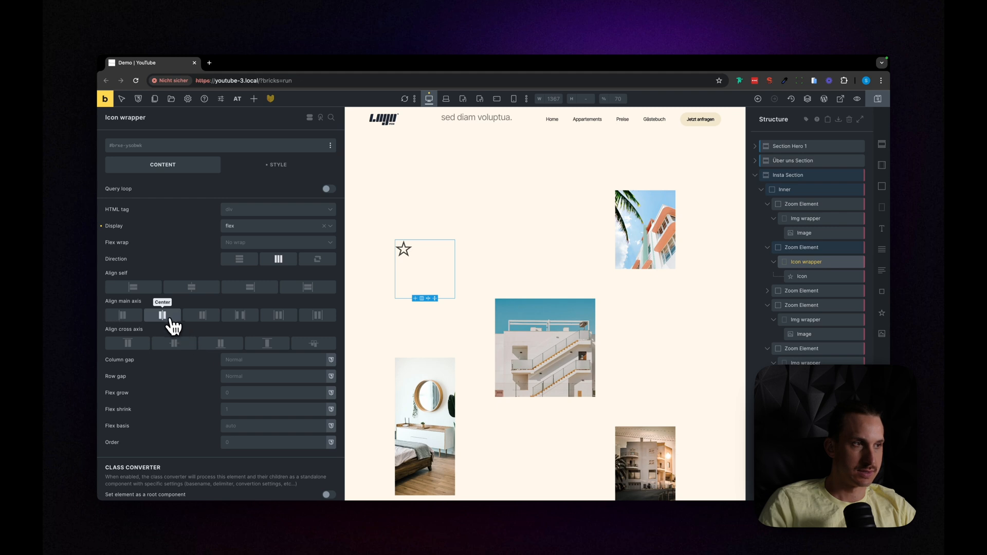
pyautogui.click(174, 322)
pyautogui.click(175, 344)
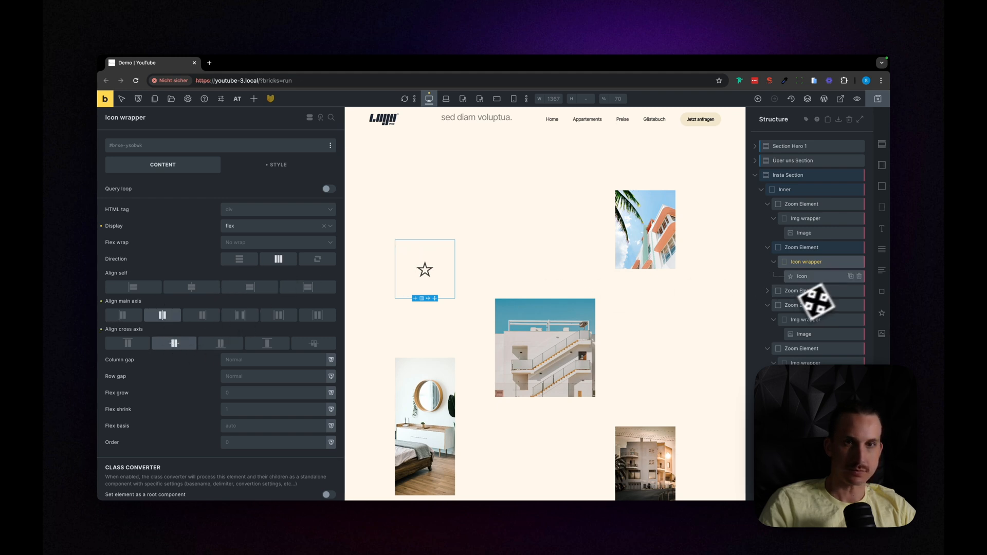
# Step: Search the Themify library for "inst" and replace the star in the Icon element with the Instagram icon
pyautogui.click(807, 277)
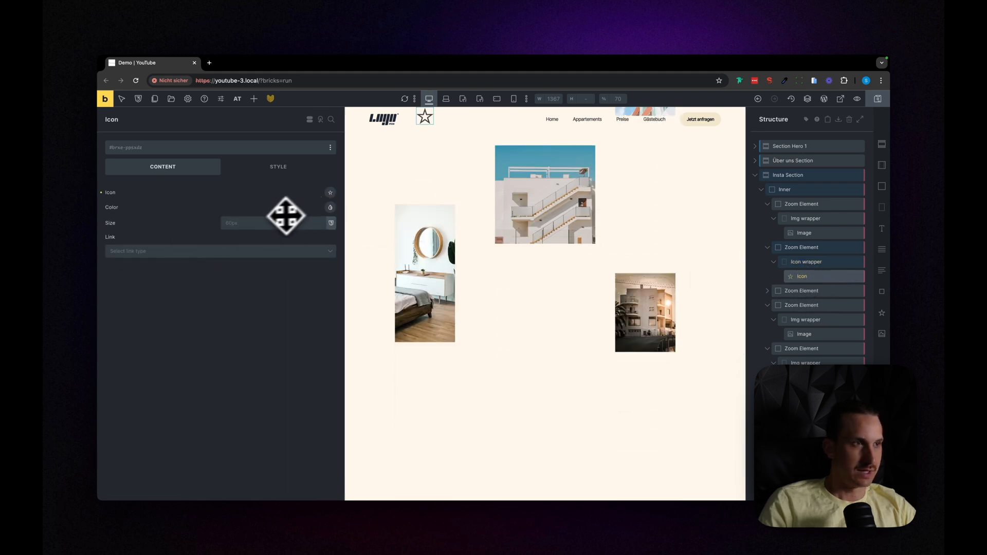
pyautogui.click(331, 193)
pyautogui.click(177, 236)
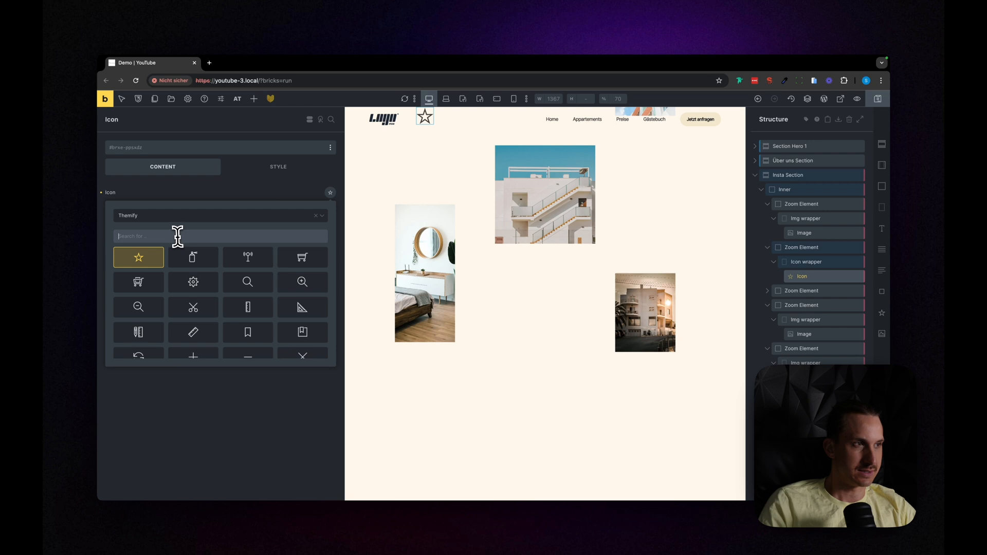
pyautogui.write('in')
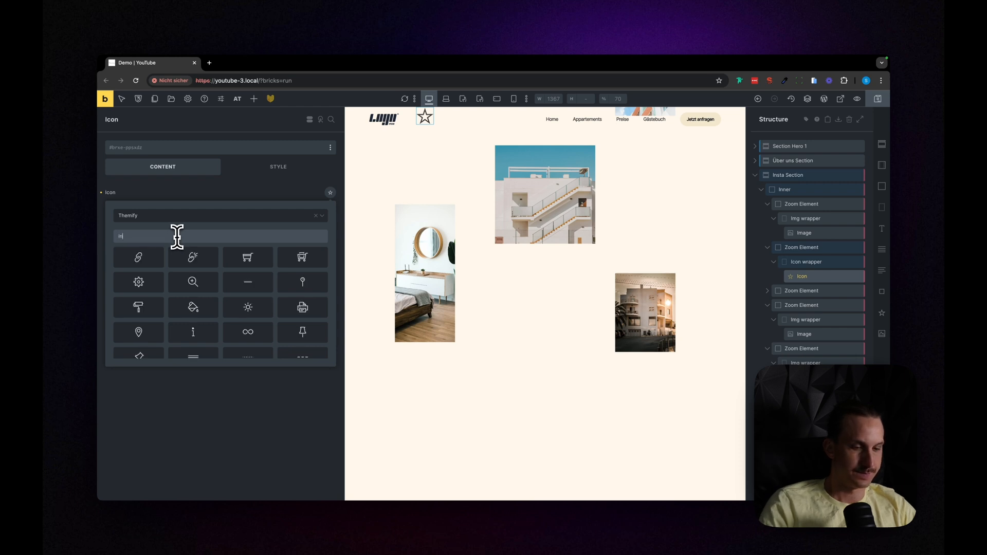
pyautogui.write('st')
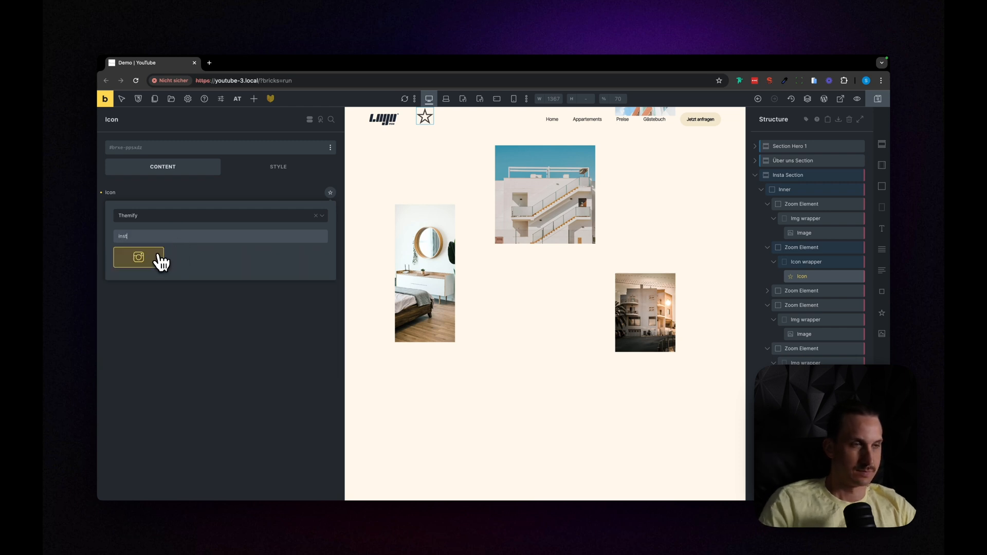
pyautogui.click(161, 262)
pyautogui.scroll(3, 437, 414)
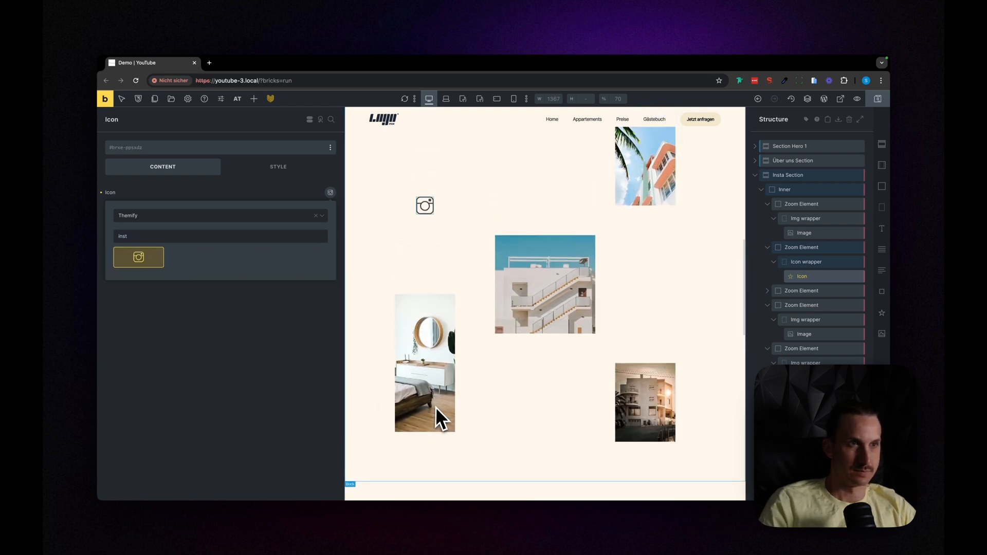
pyautogui.click(193, 306)
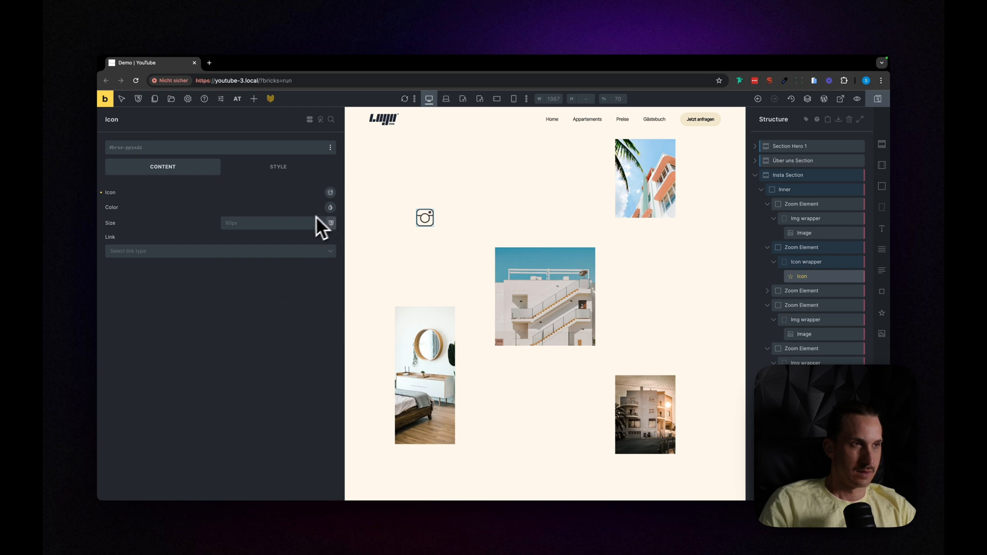
# Step: Add a Basic Text reading "Follow us" to the Icon wrapper and stack the wrapper's content vertically
pyautogui.click(795, 263)
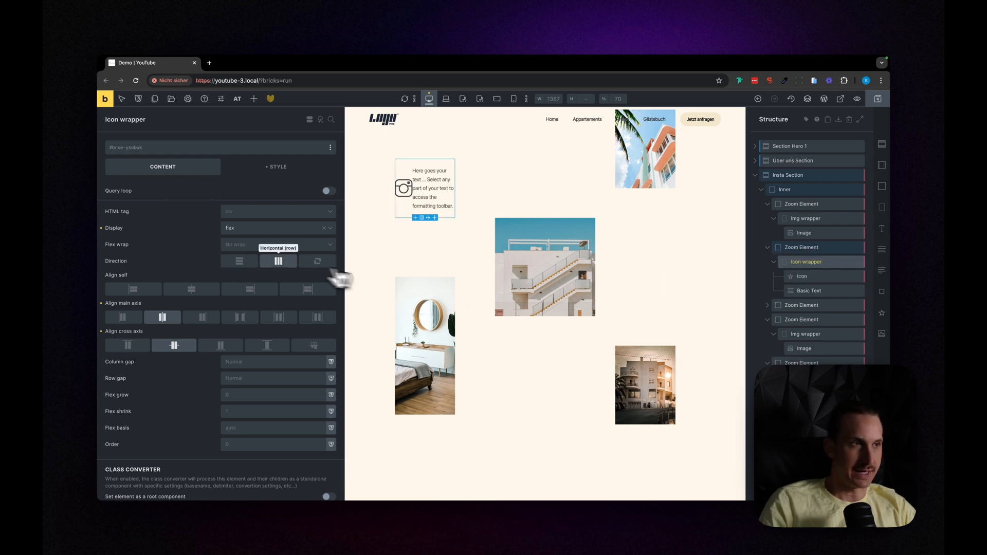
pyautogui.click(241, 262)
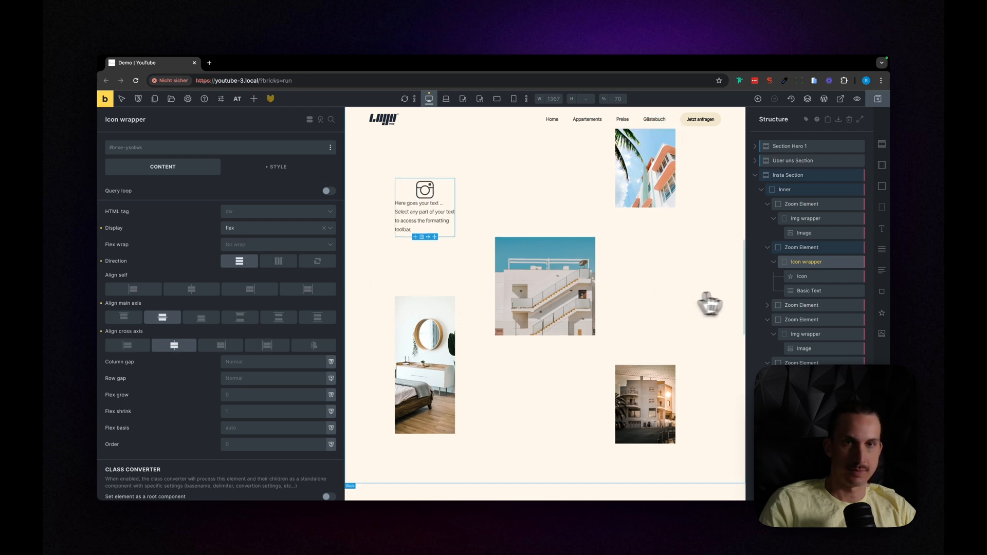
pyautogui.click(802, 291)
pyautogui.click(271, 226)
pyautogui.hotkey('ctrl', 'a')
pyautogui.write('f')
pyautogui.scroll(2, 369, 249)
pyautogui.write('ollow us')
pyautogui.scroll(1, 384, 250)
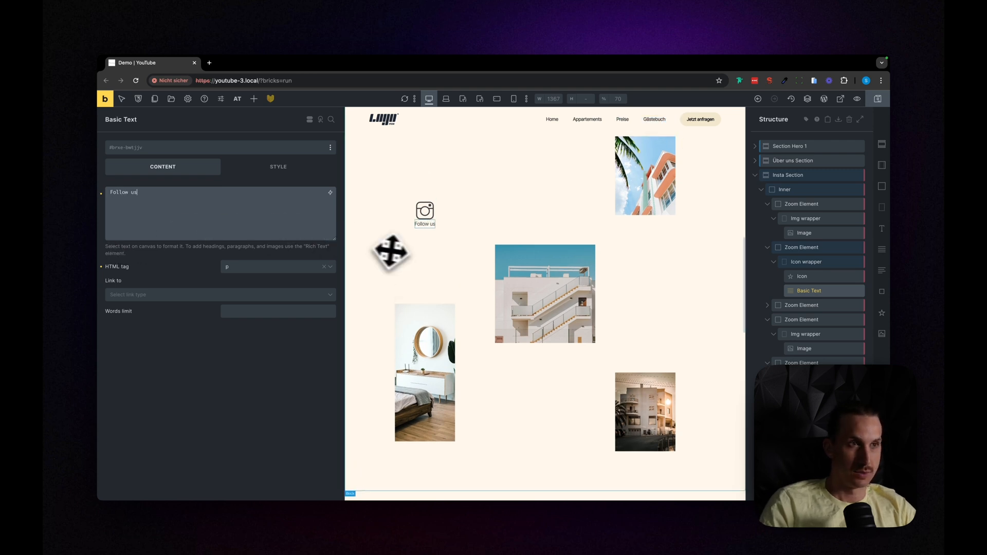
pyautogui.scroll(1, 406, 252)
# Step: Set the font weight of the "Follow us" text to 600
pyautogui.click(808, 262)
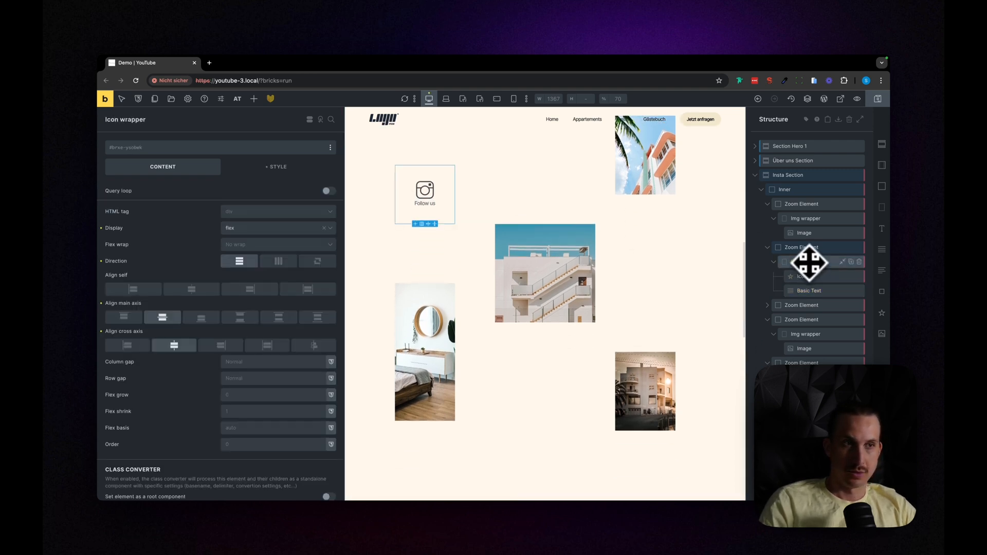
pyautogui.click(809, 290)
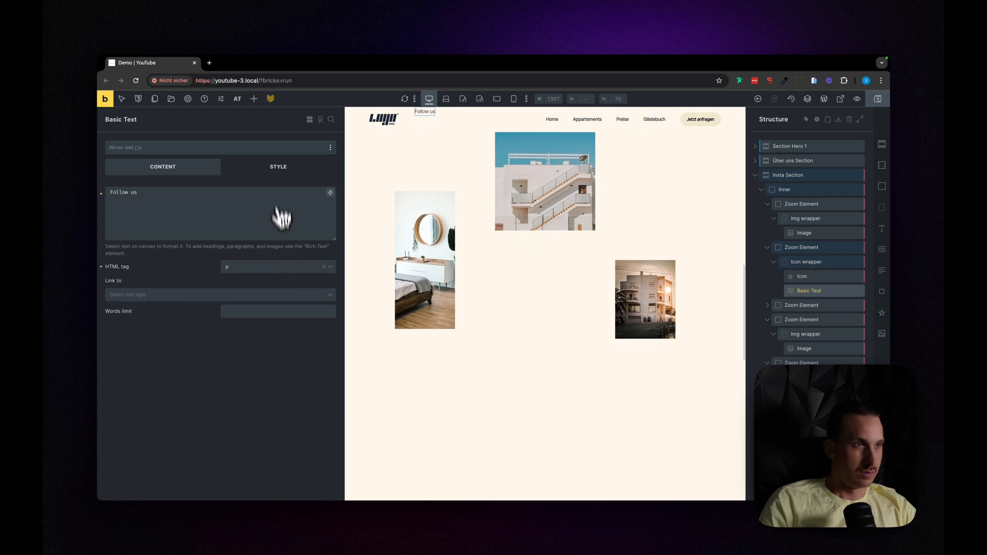
pyautogui.click(278, 167)
pyautogui.click(208, 195)
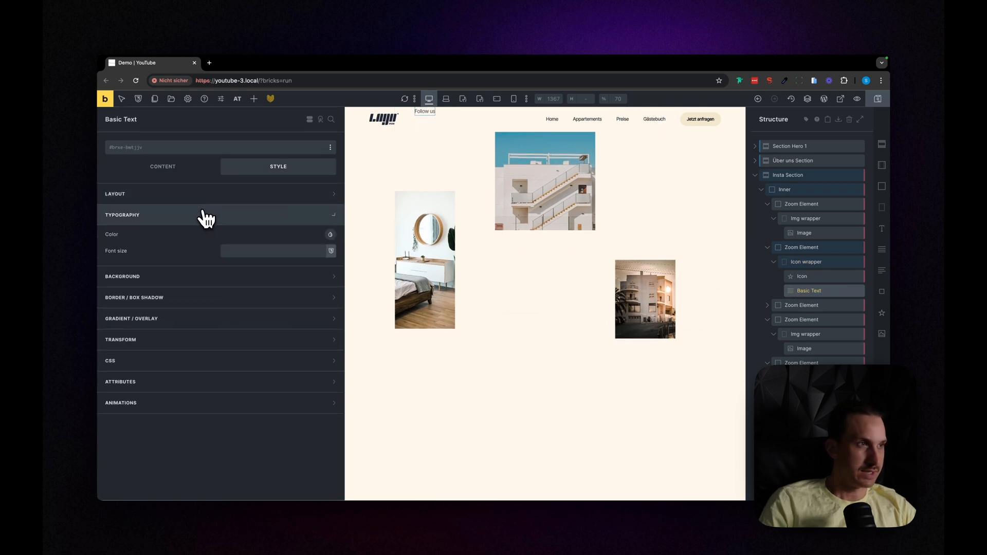
pyautogui.click(200, 214)
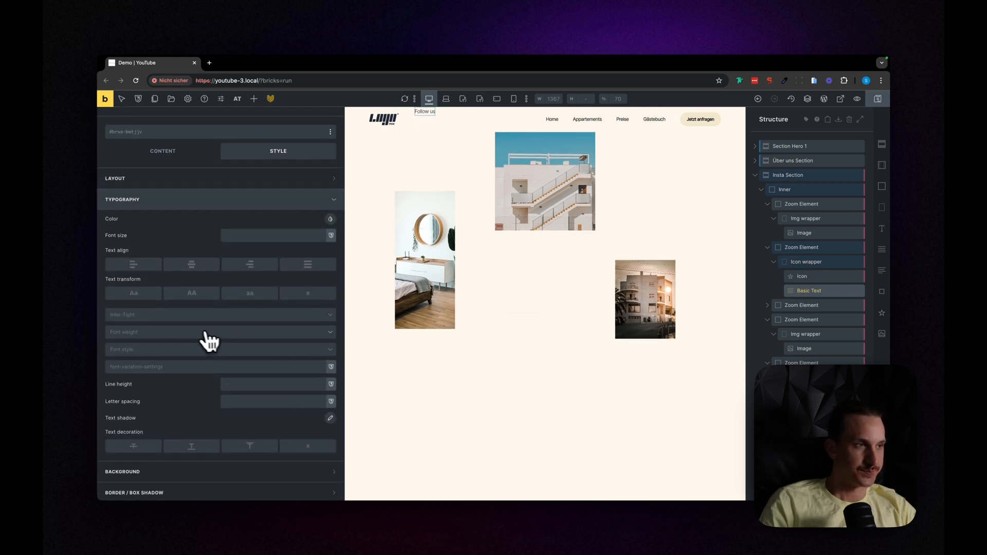
pyautogui.click(204, 333)
pyautogui.scroll(-1, 221, 381)
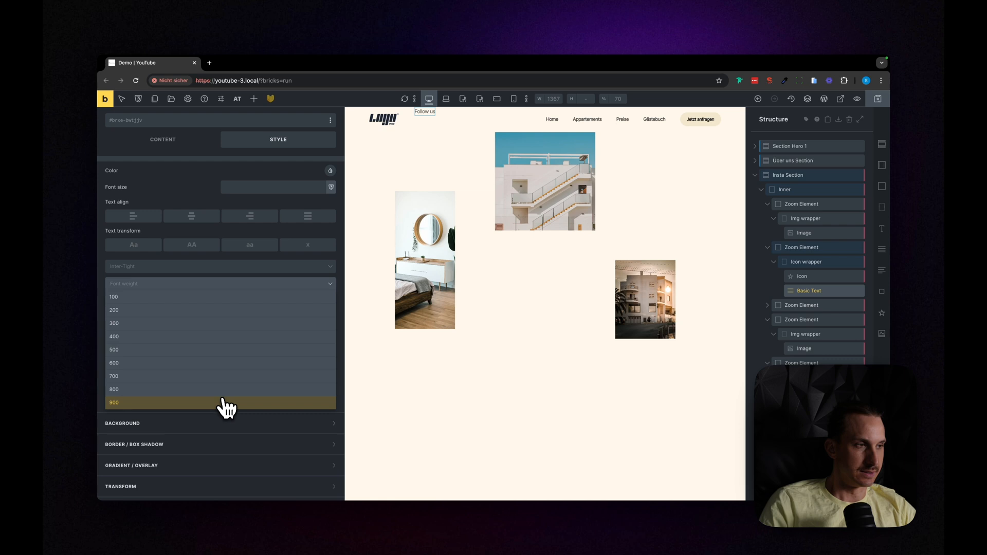
pyautogui.click(181, 363)
pyautogui.scroll(3, 462, 387)
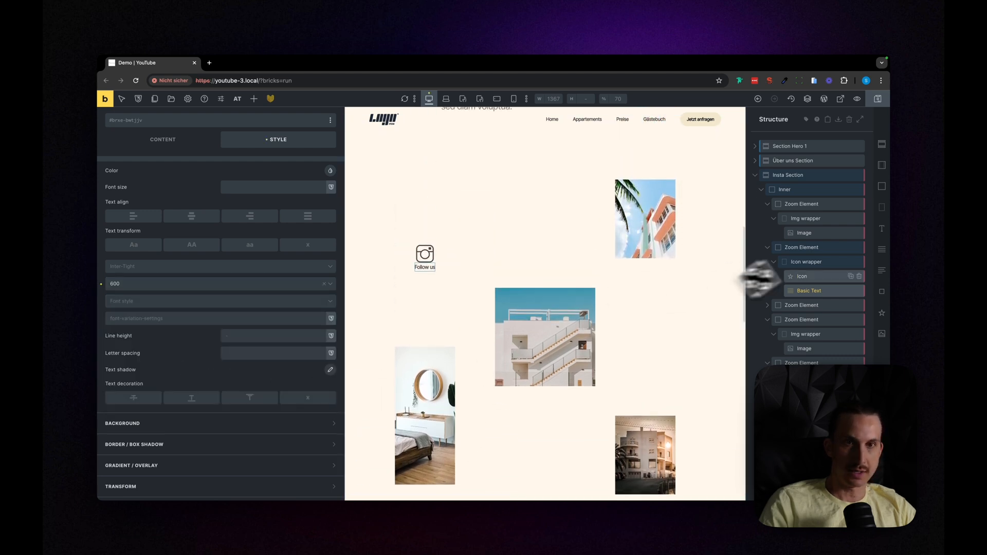
# Step: Set the Icon wrapper's row gap to var(--space-3xs) and check the spacing in the page preview
pyautogui.click(806, 262)
pyautogui.scroll(-2, 494, 304)
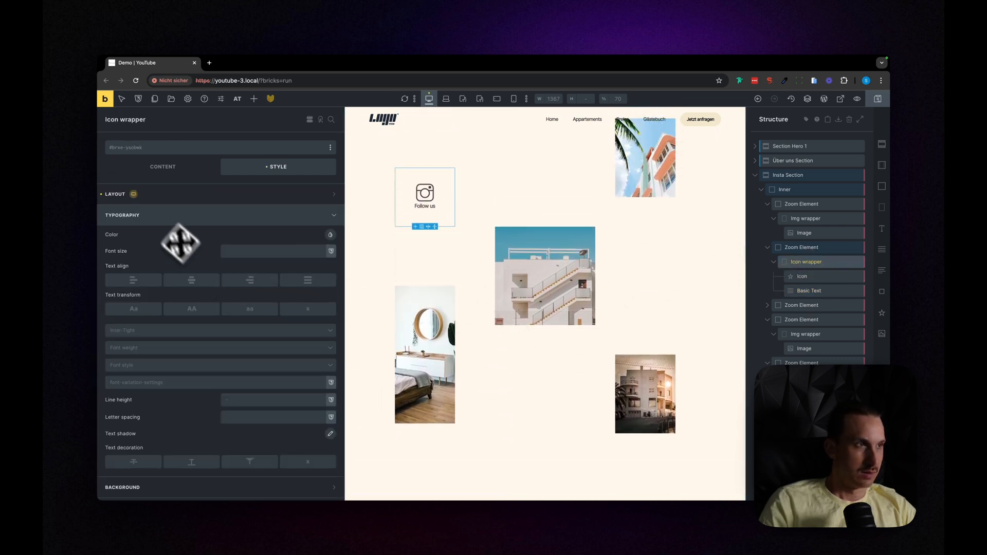
pyautogui.click(163, 167)
pyautogui.scroll(-1, 221, 335)
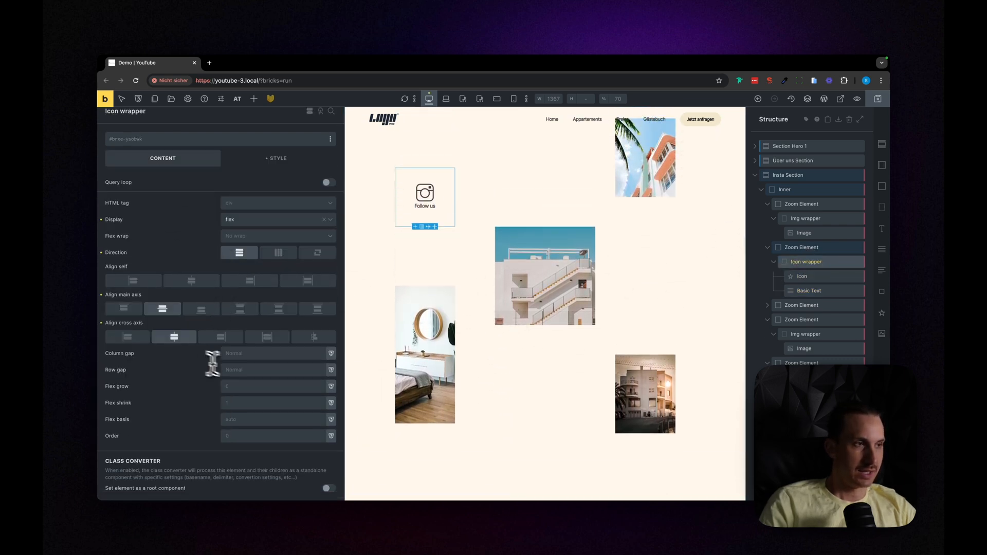
pyautogui.click(245, 370)
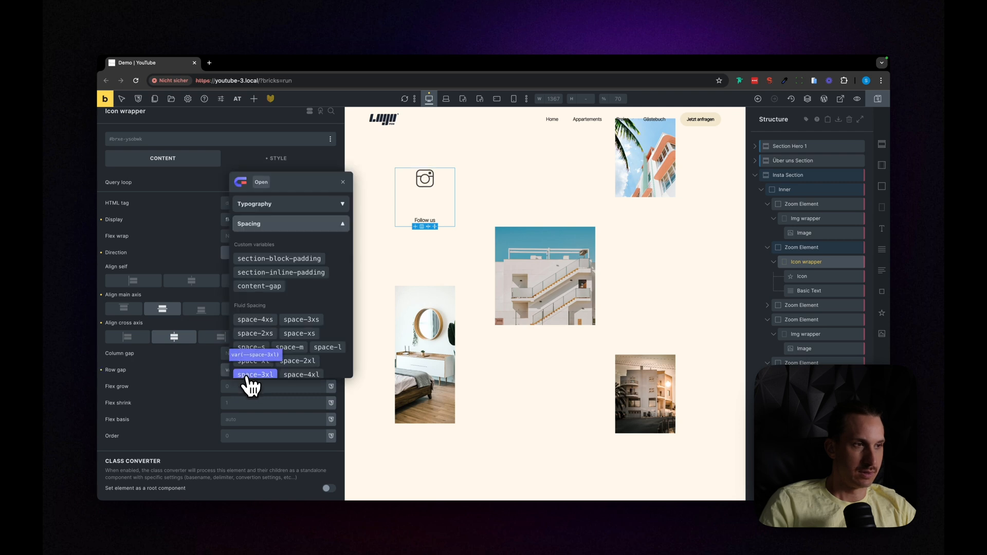
pyautogui.click(301, 321)
pyautogui.press('super+p')
pyautogui.scroll(4, 406, 331)
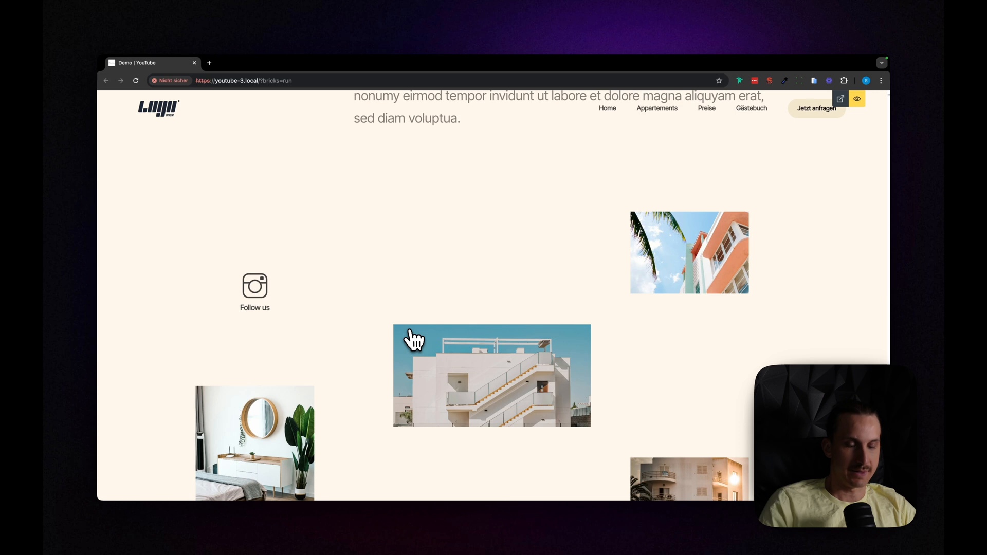
pyautogui.scroll(-3, 414, 339)
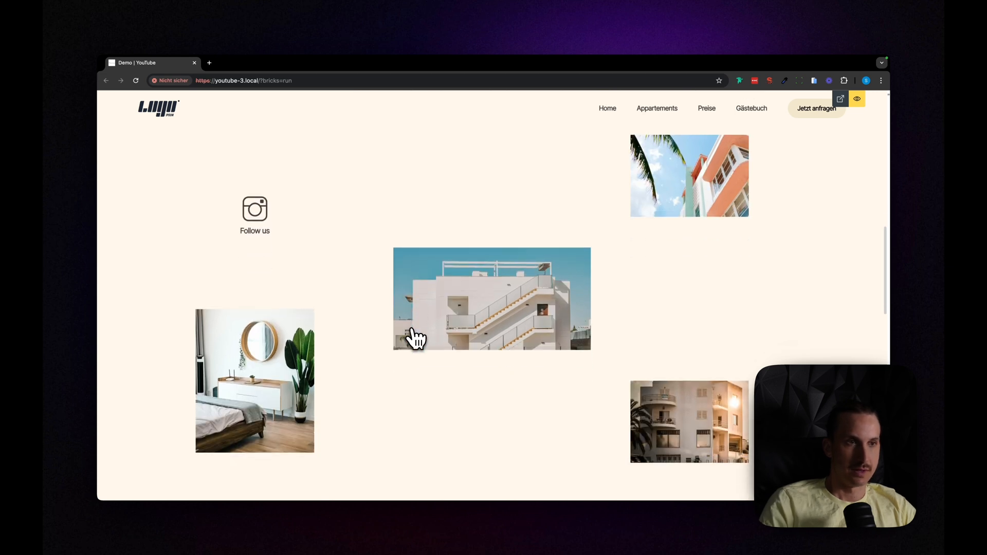
pyautogui.press('super+p')
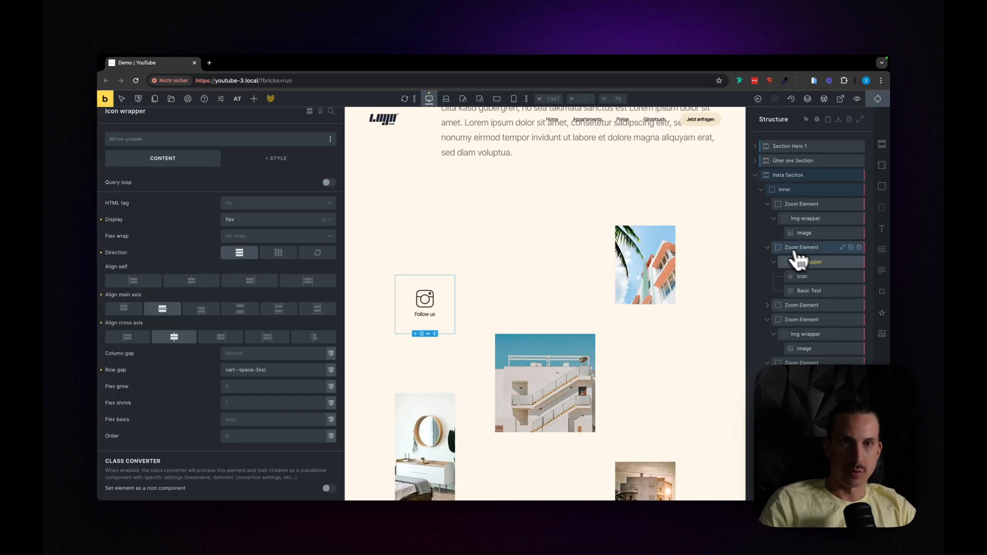
# Step: Collapse all Zoom Elements of the Insta Section in the structure tree
pyautogui.click(768, 205)
pyautogui.click(768, 219)
pyautogui.click(767, 247)
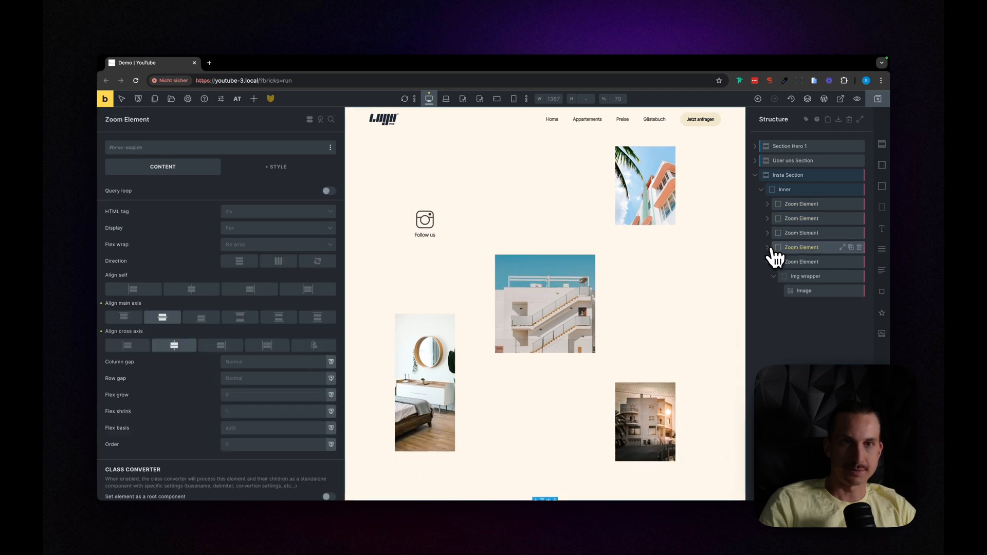
pyautogui.click(767, 262)
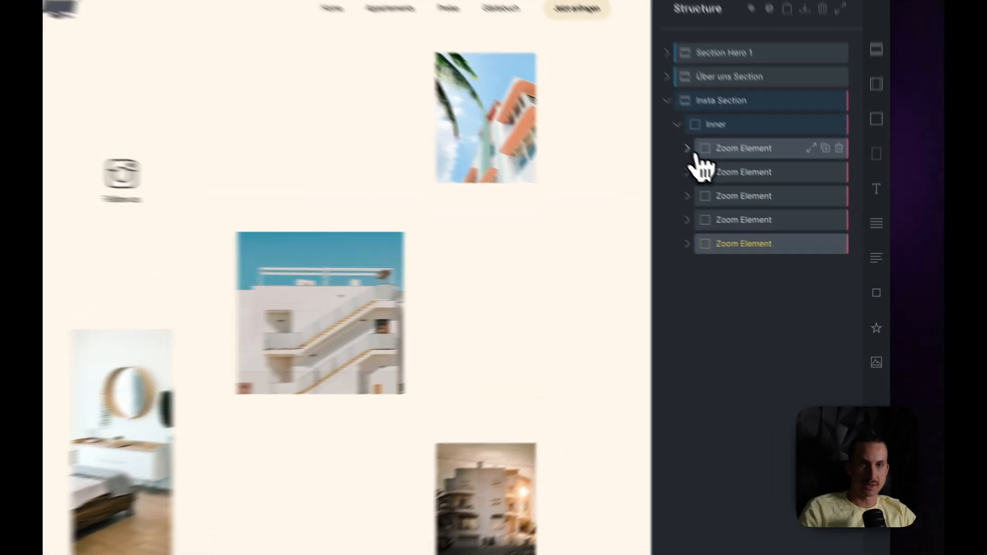
# Step: Rename the Zoom Elements' wrappers, in order, to Img wrapper 1, Icon wrapper 2, Img wrapper 2, Img wrapper 3 and Img wrapper 4
pyautogui.click(767, 204)
pyautogui.click(661, 150)
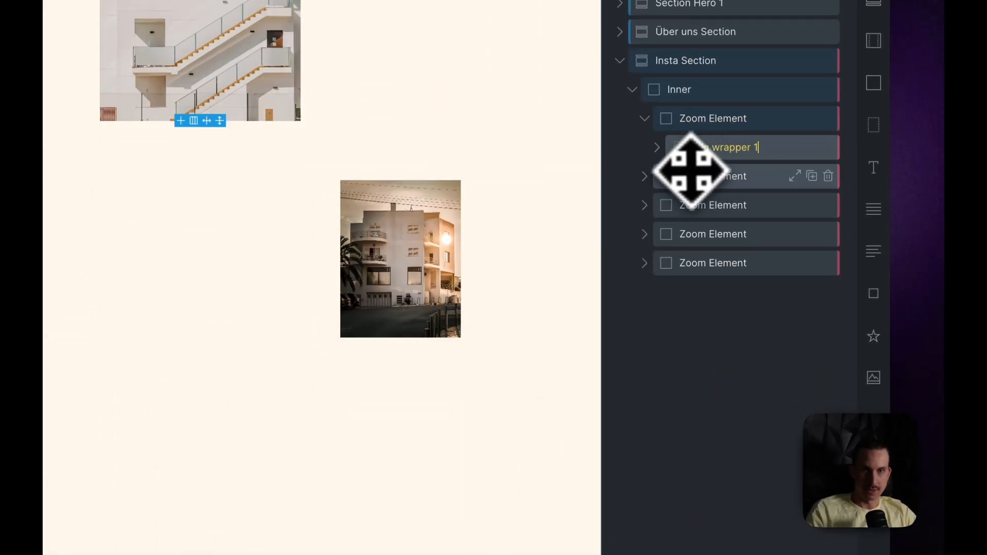
pyautogui.click(644, 177)
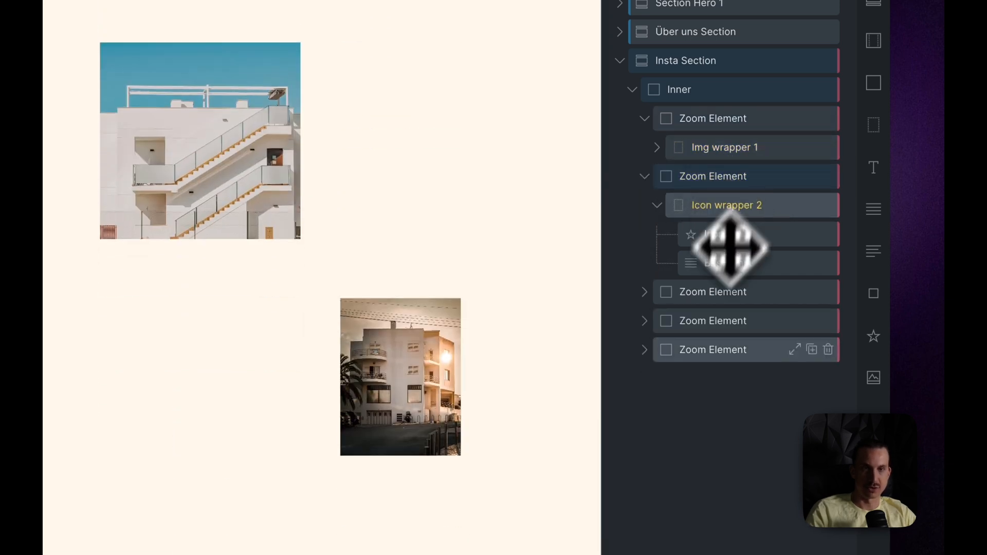
pyautogui.click(644, 291)
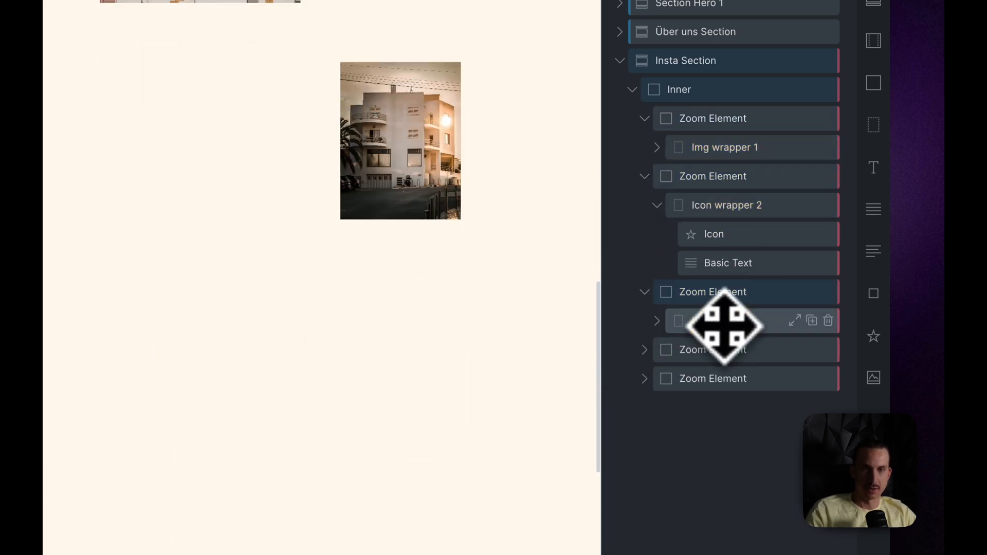
pyautogui.click(668, 350)
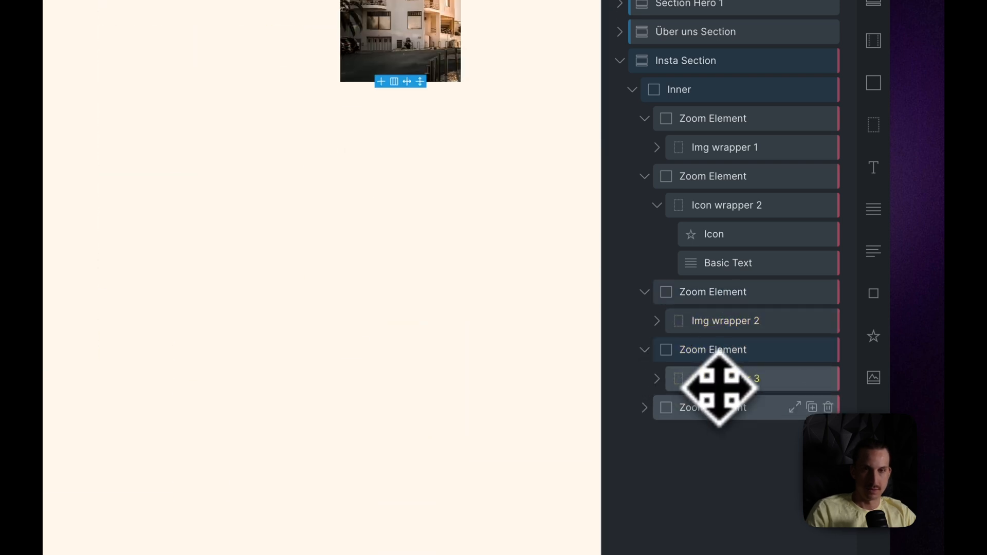
pyautogui.click(667, 408)
pyautogui.click(714, 436)
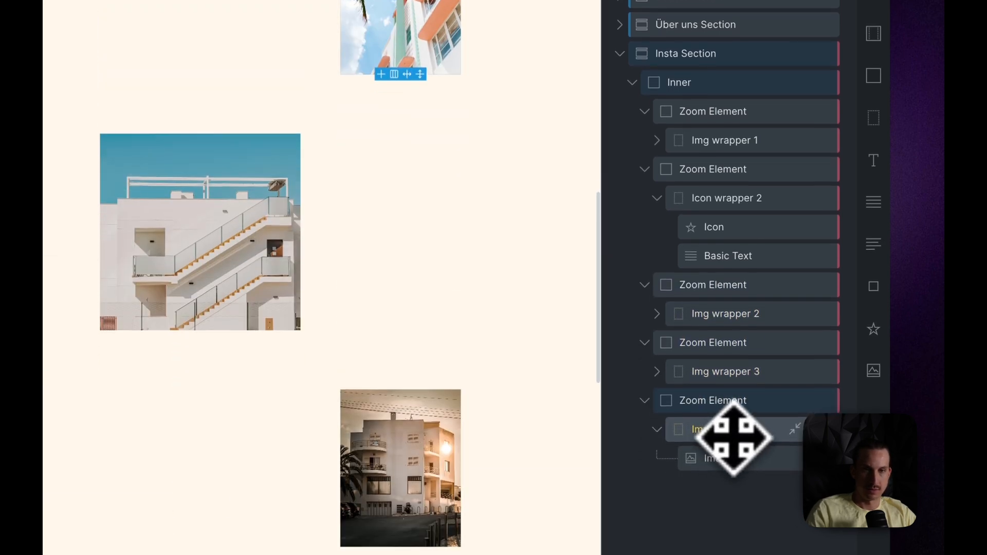
pyautogui.doubleClick(734, 437)
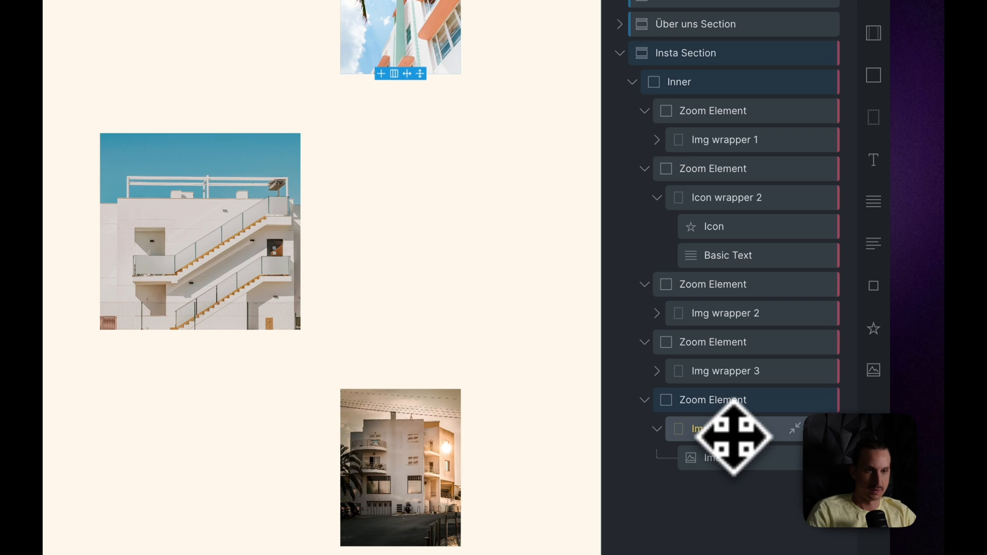
# Step: Create insta-section classes for the Insta Section and its children with the Class Converter, copying the ID styles to them and erasing the ID styles
pyautogui.click(620, 53)
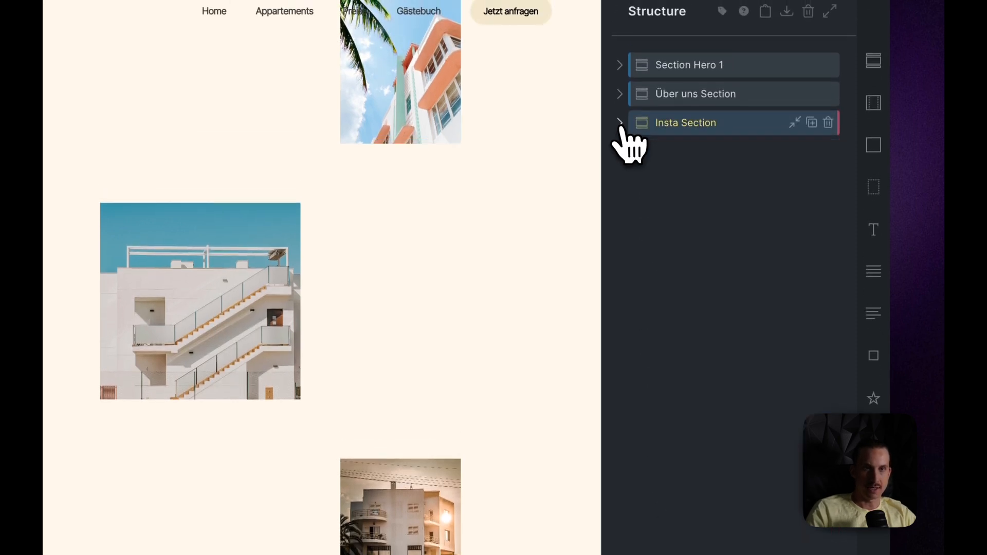
pyautogui.rightClick(688, 133)
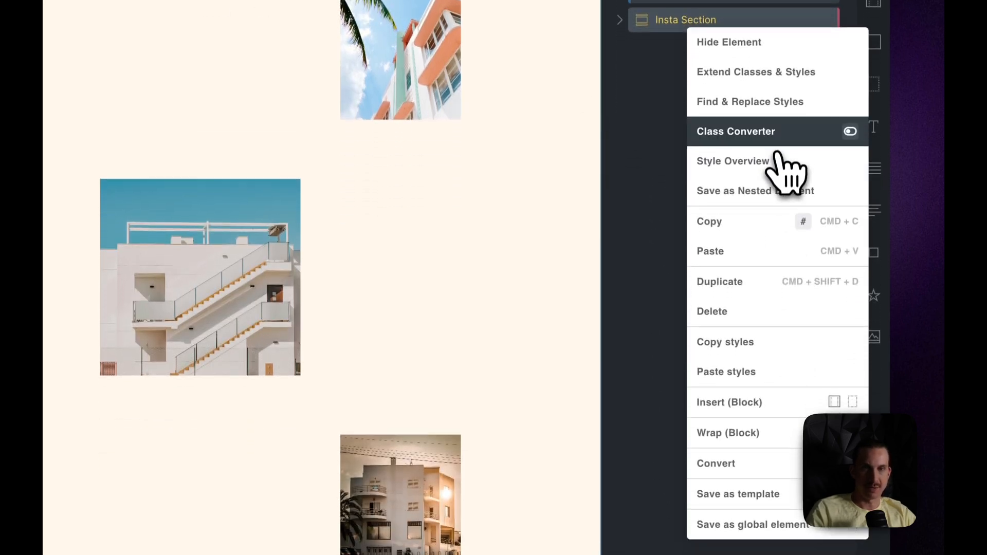
pyautogui.click(771, 235)
pyautogui.scroll(-10, 789, 242)
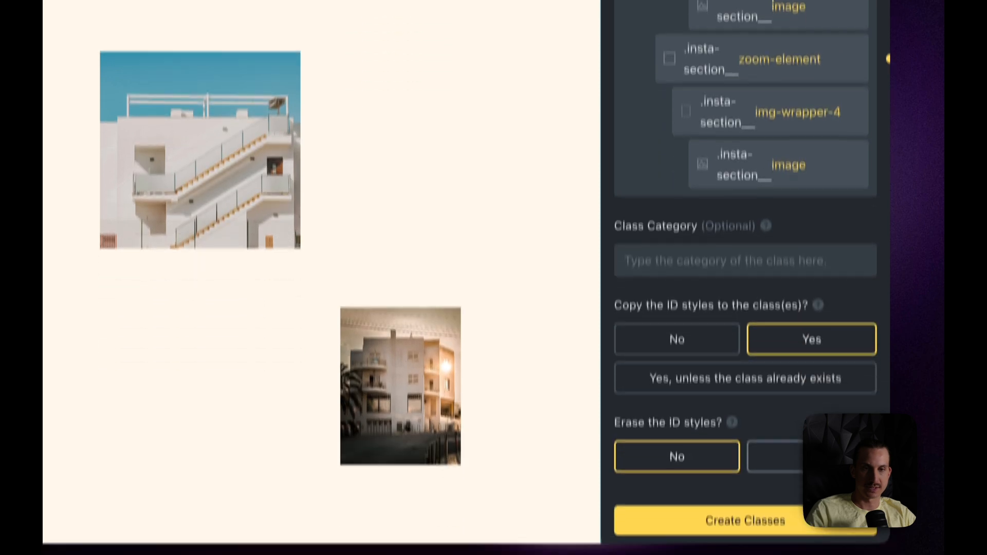
pyautogui.click(815, 403)
pyautogui.click(787, 466)
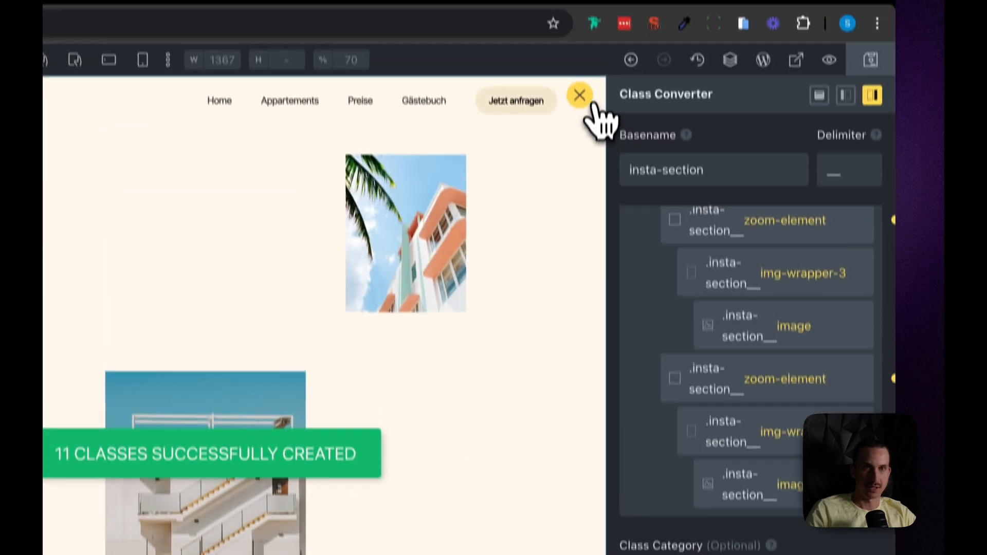
pyautogui.click(578, 95)
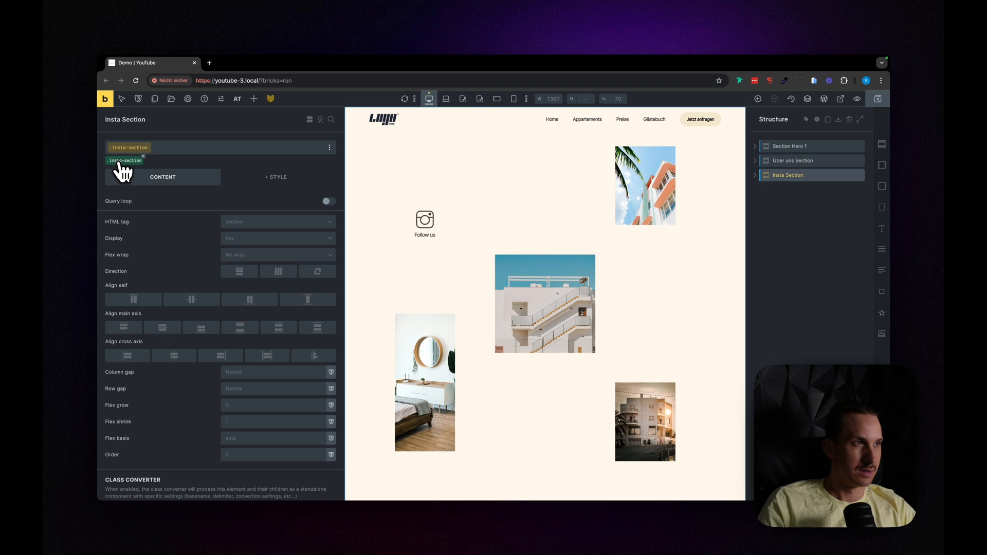
pyautogui.click(756, 177)
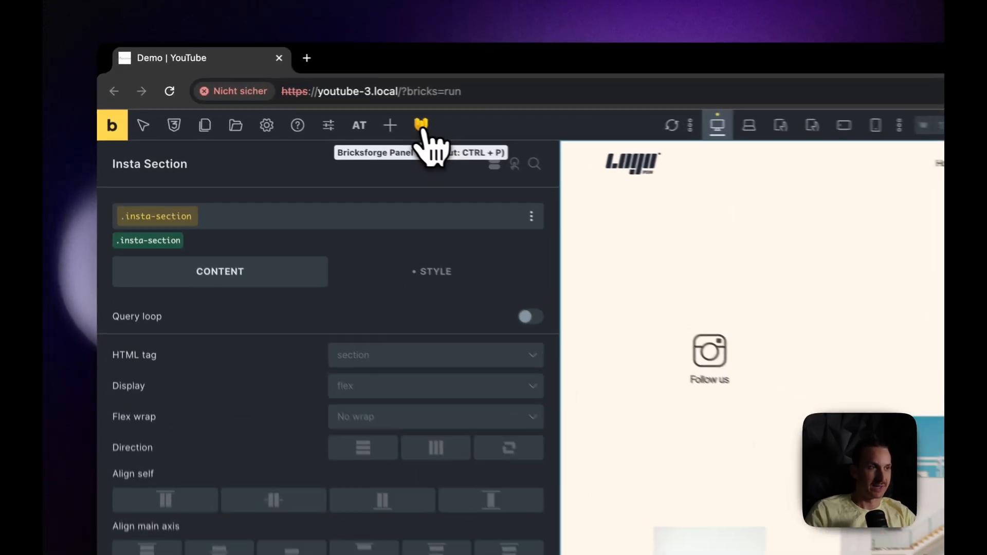
# Step: Open the Bricksforge timelines and create a new timeline named Insta section in the Demo folder
pyautogui.click(271, 98)
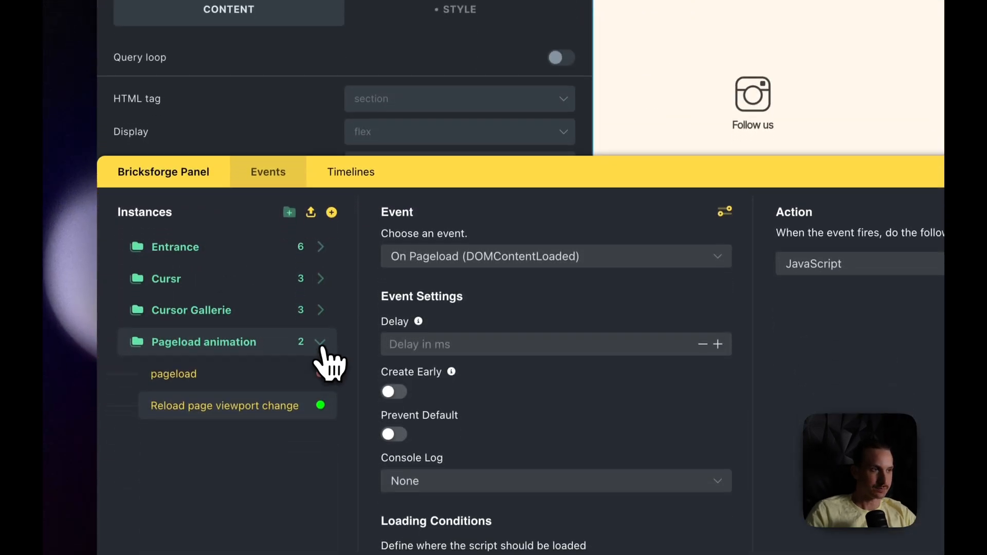
pyautogui.click(320, 378)
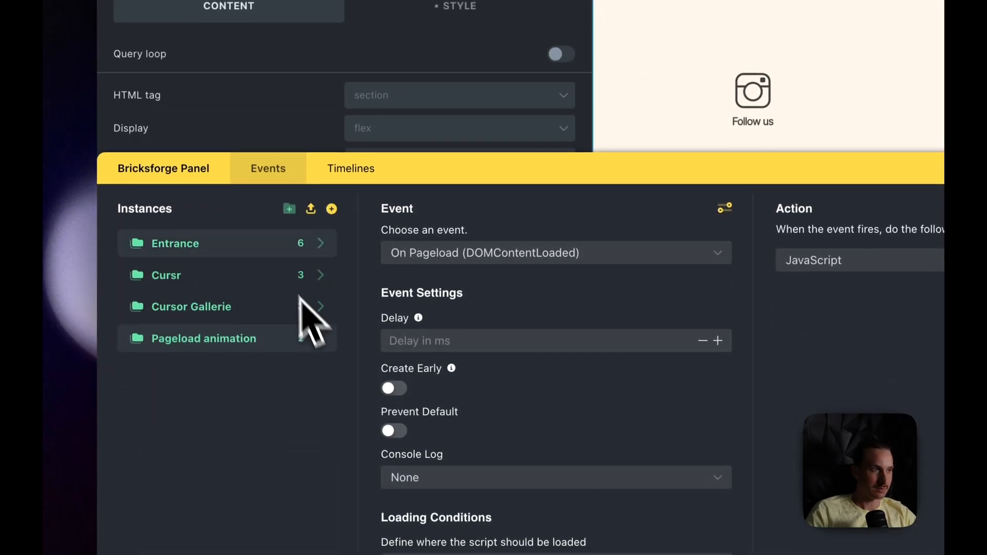
pyautogui.click(351, 172)
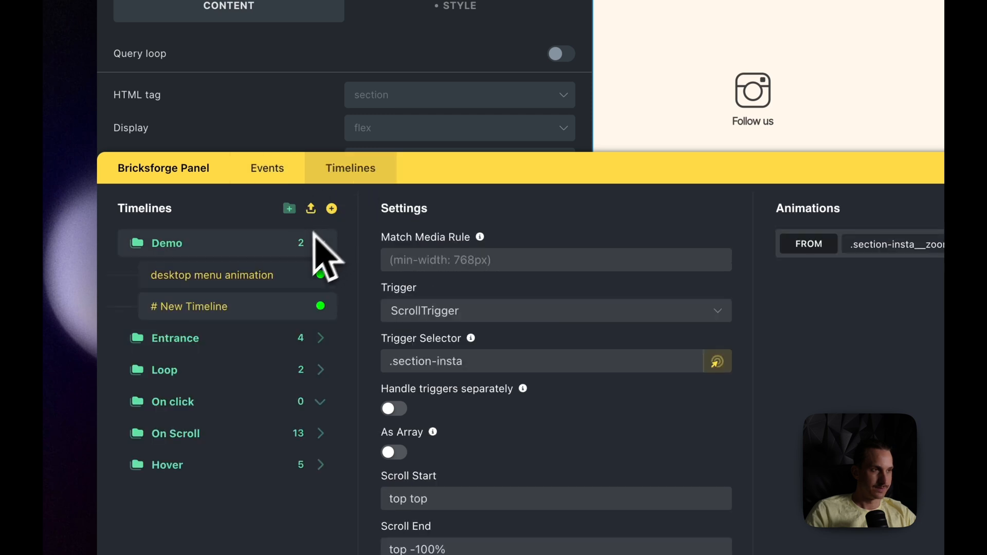
pyautogui.moveTo(456, 176); pyautogui.dragTo(437, 233)
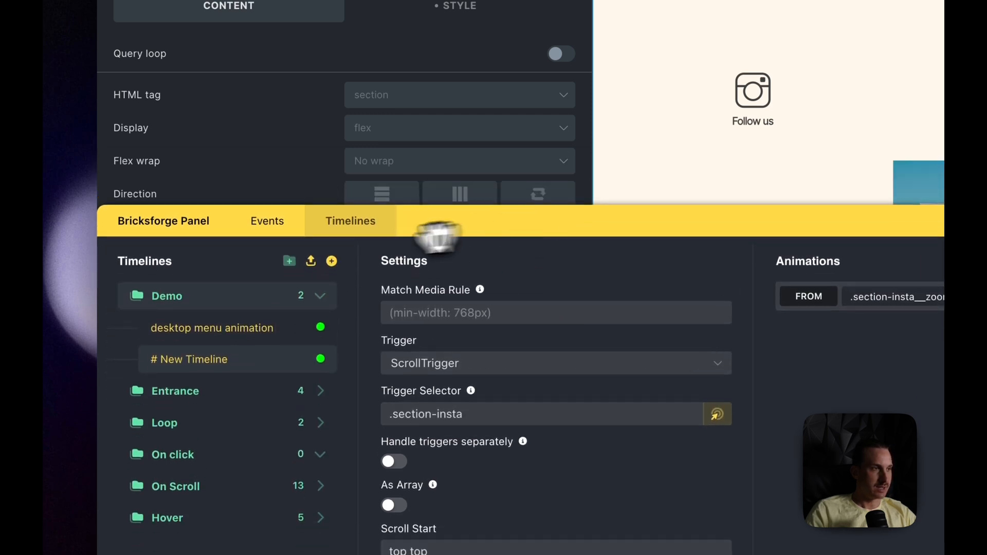
pyautogui.click(330, 263)
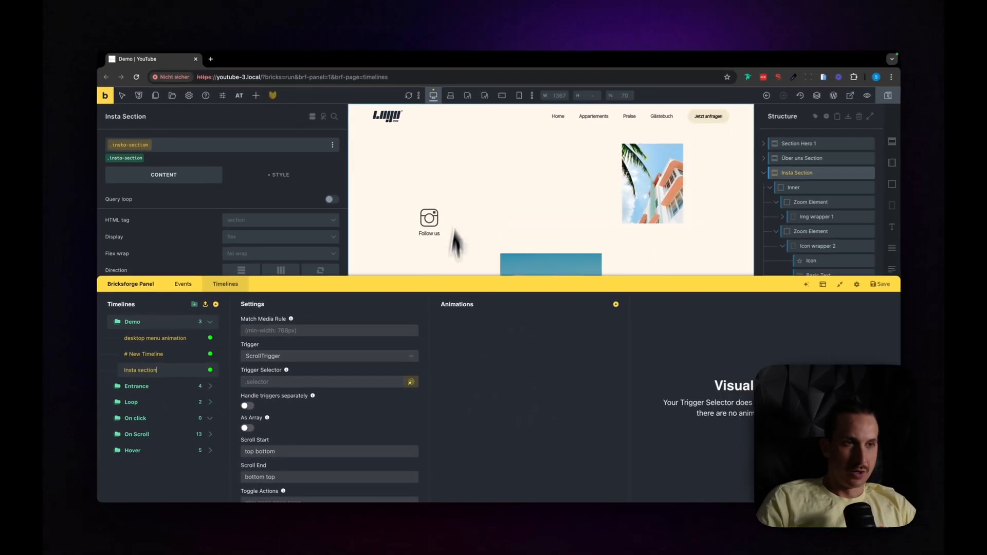
pyautogui.moveTo(446, 288)
pyautogui.mouseDown()
pyautogui.moveTo(441, 414)
pyautogui.moveTo(445, 265)
pyautogui.moveTo(430, 293)
pyautogui.moveTo(429, 387)
pyautogui.moveTo(430, 291)
pyautogui.mouseUp()
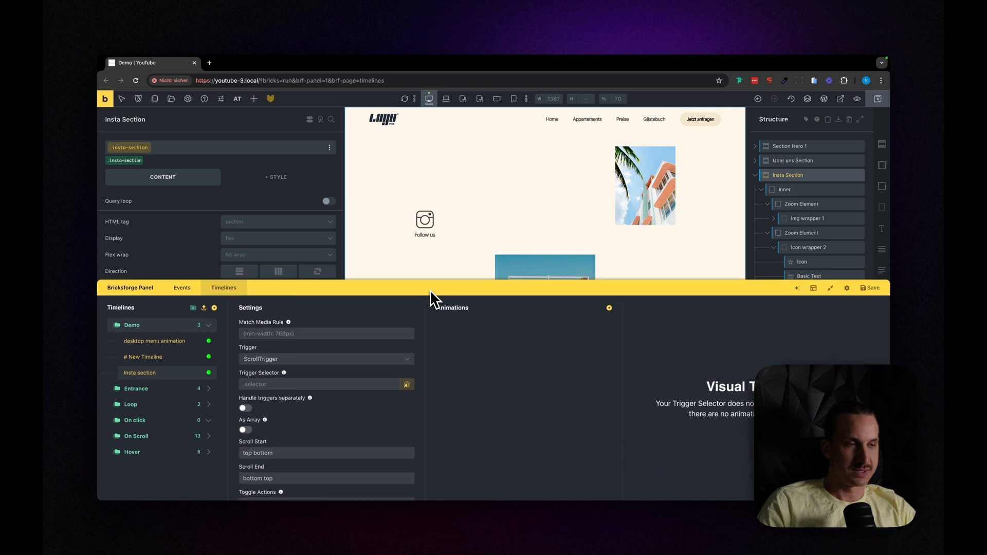
# Step: Copy the insta-section class of the Insta Section and set .insta-section as the timeline's trigger selector
pyautogui.moveTo(516, 295); pyautogui.dragTo(515, 438)
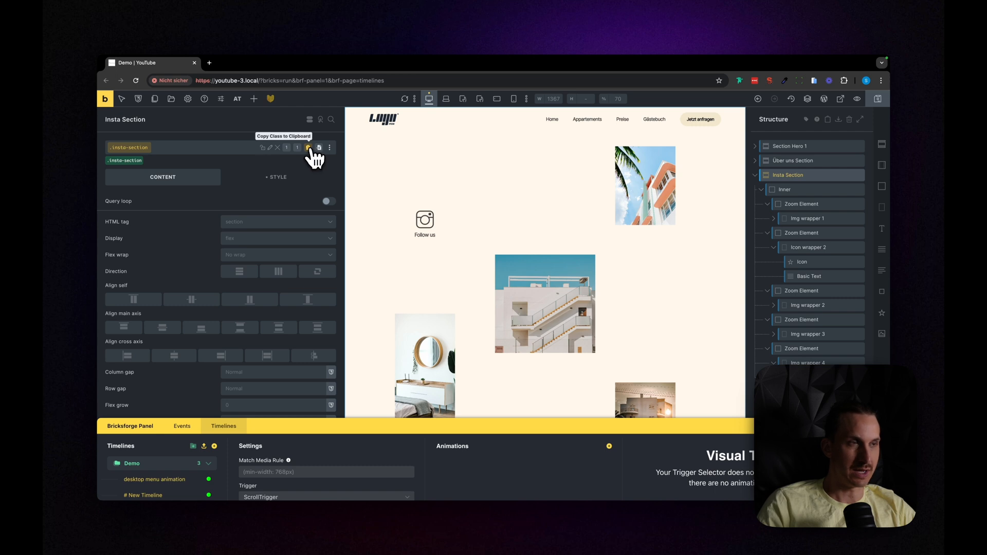
pyautogui.click(309, 148)
pyautogui.moveTo(383, 430); pyautogui.dragTo(386, 266)
pyautogui.click(282, 361)
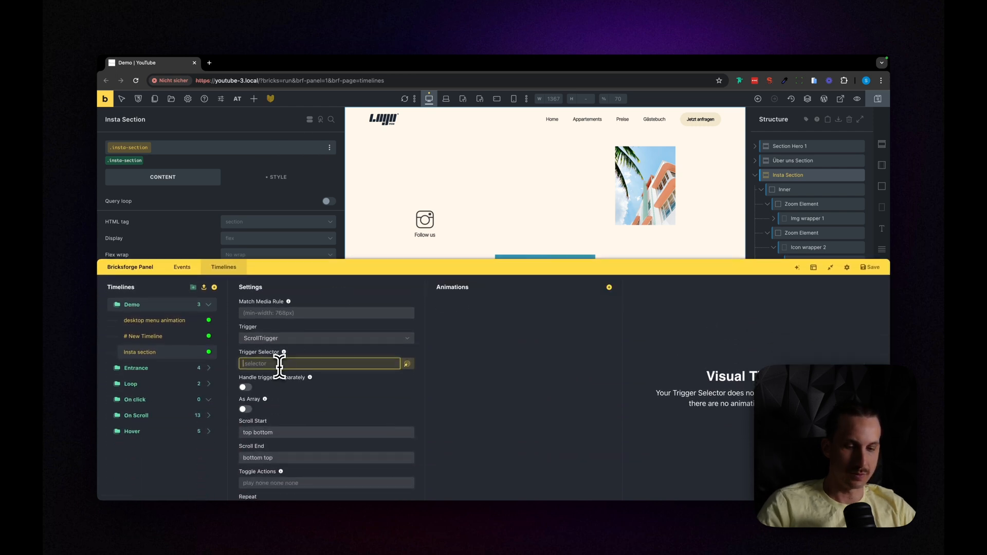
pyautogui.moveTo(323, 268); pyautogui.dragTo(334, 191)
pyautogui.scroll(-2, 306, 380)
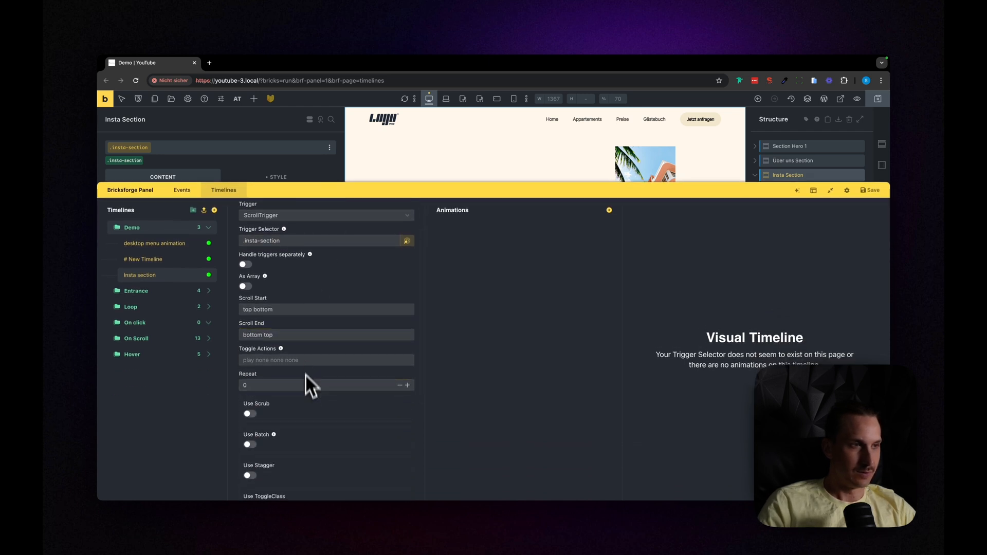
pyautogui.scroll(1, 298, 329)
pyautogui.moveTo(474, 194); pyautogui.dragTo(448, 410)
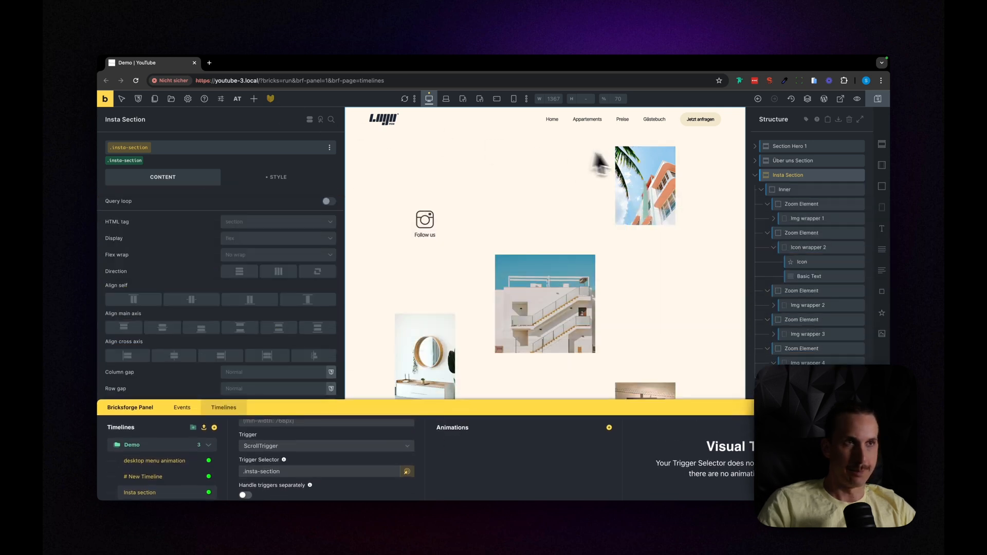
# Step: Switch to the test121 example page in the other browser window and examine how its zoom section behaves on scroll
pyautogui.hotkey('ctrl', 'Up')
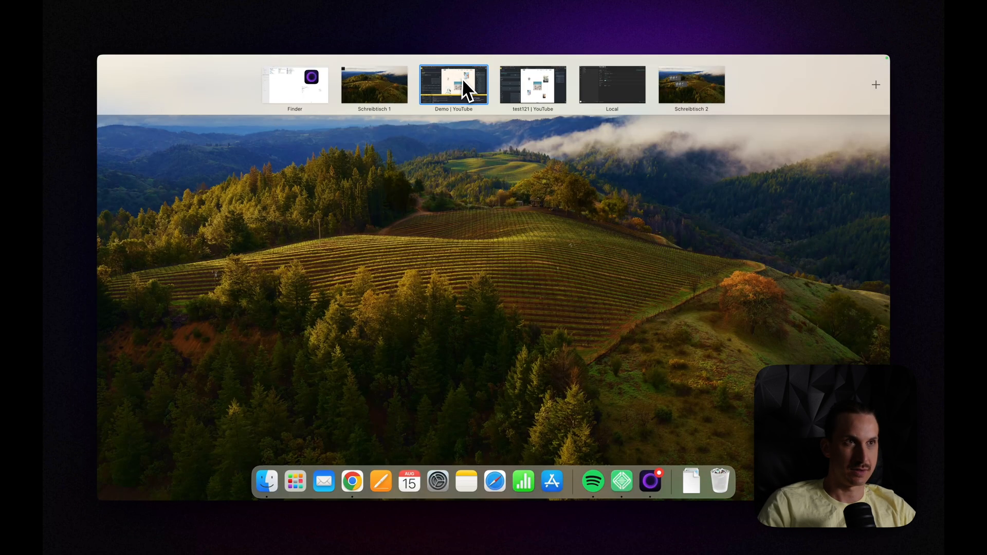
pyautogui.click(518, 88)
pyautogui.click(264, 61)
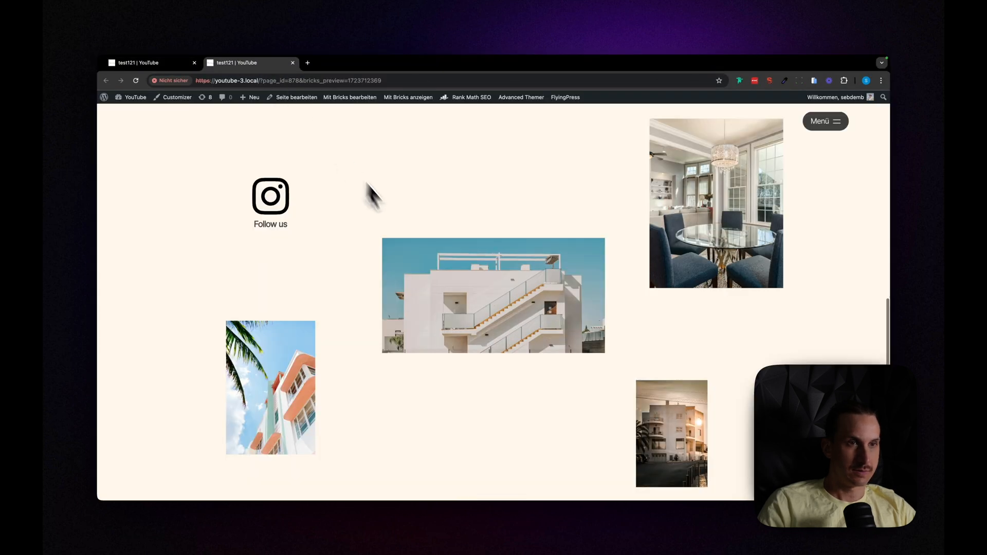
pyautogui.scroll(-5, 408, 233)
pyautogui.scroll(-10, 408, 232)
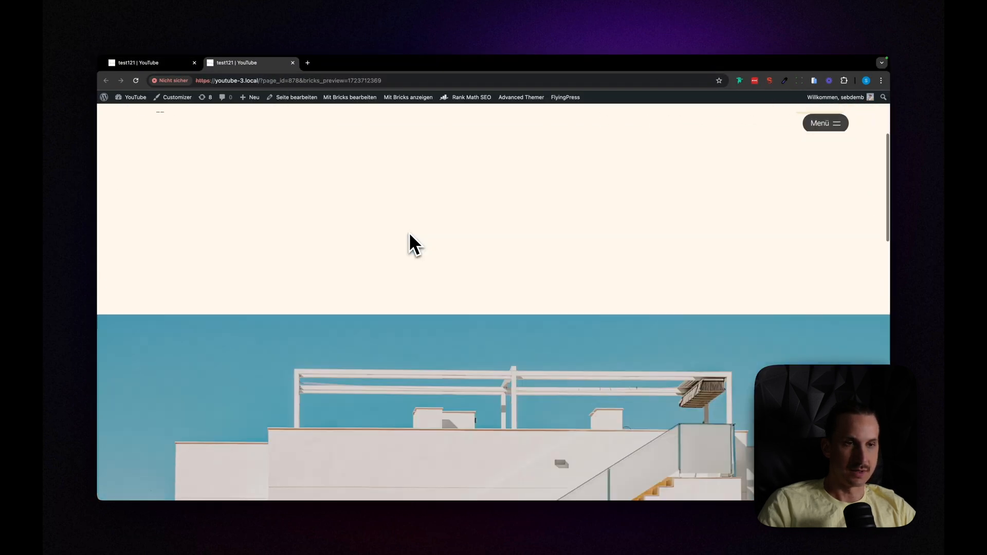
pyautogui.scroll(-5, 409, 233)
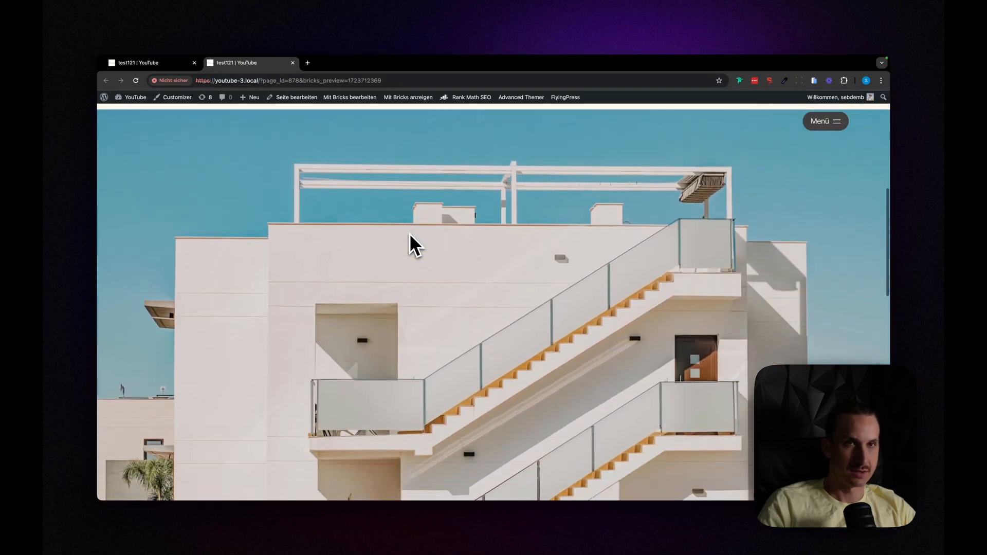
pyautogui.scroll(5, 408, 161)
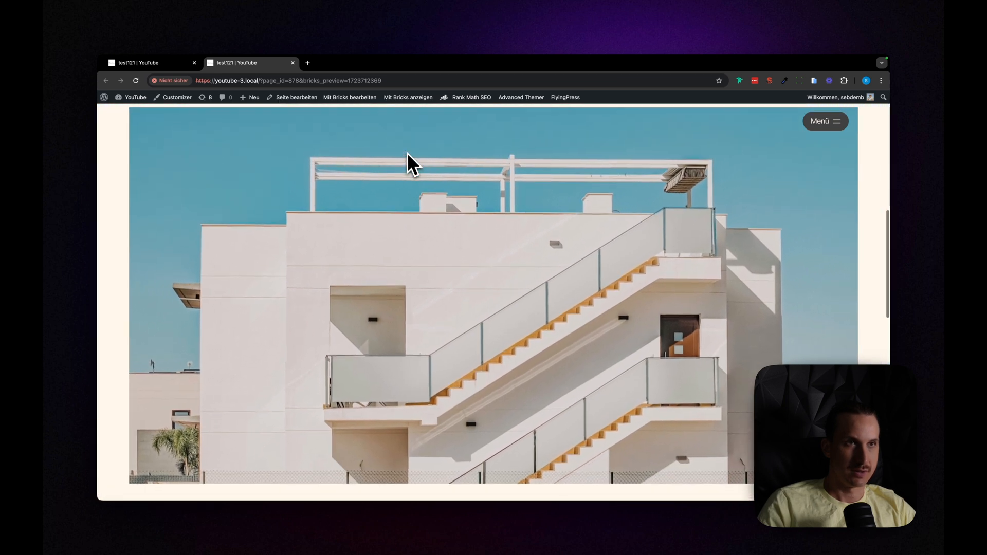
pyautogui.scroll(2, 419, 194)
pyautogui.scroll(5, 406, 198)
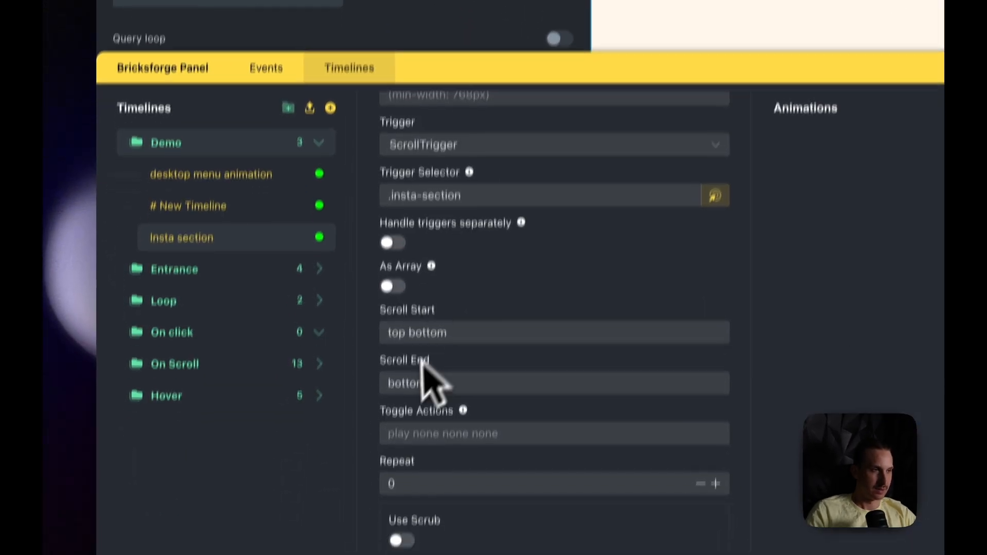
# Step: Set the Insta section timeline's Scroll Start to top top
pyautogui.click(438, 333)
pyautogui.doubleClick(439, 333)
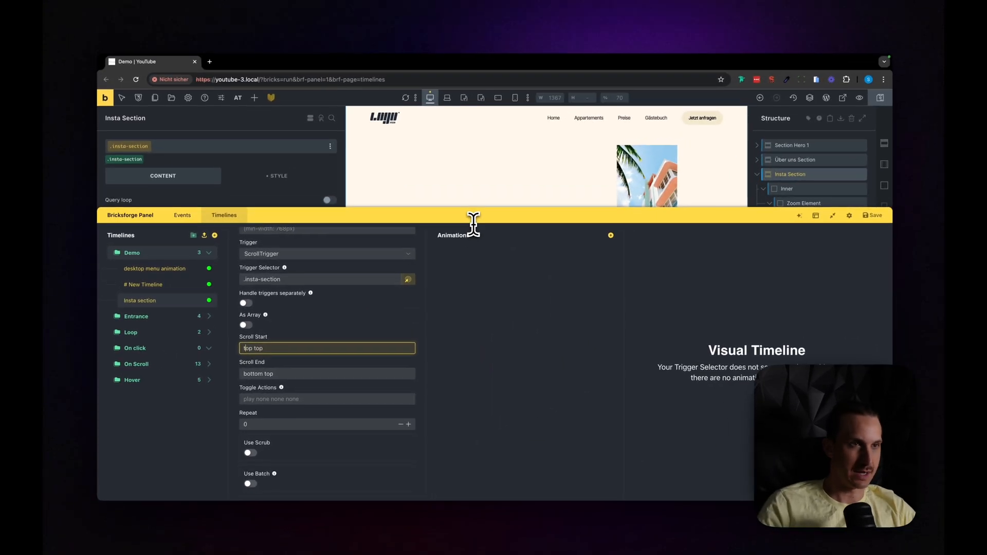
pyautogui.moveTo(473, 219); pyautogui.dragTo(528, 394)
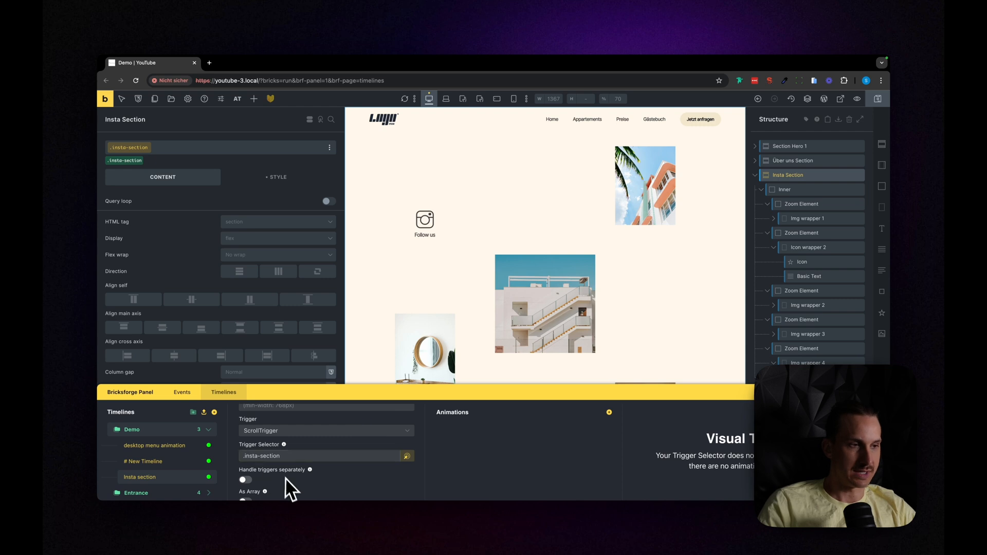
pyautogui.scroll(-1, 286, 489)
pyautogui.moveTo(319, 395); pyautogui.dragTo(341, 240)
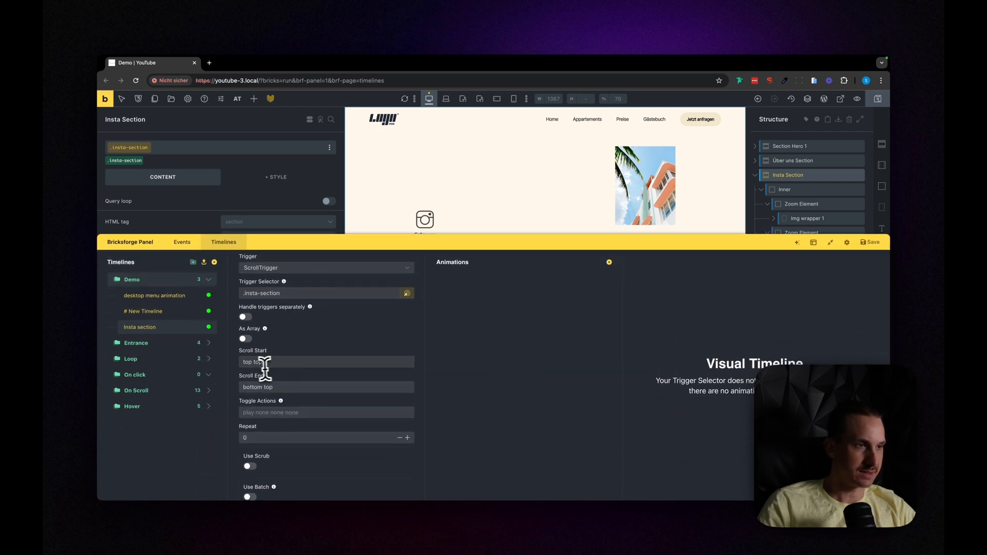
pyautogui.click(272, 366)
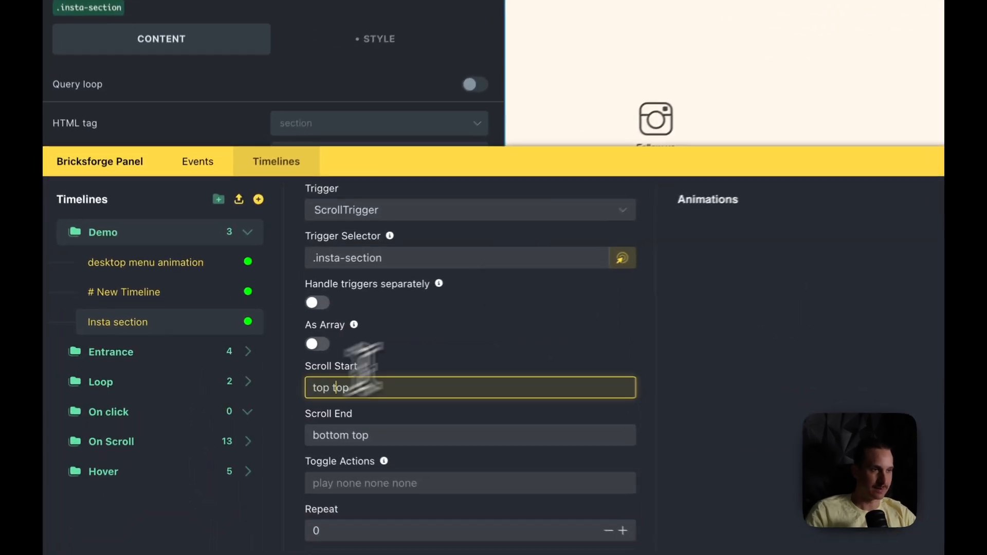
pyautogui.moveTo(650, 168); pyautogui.dragTo(600, 205)
# Step: Scroll through the zoom section of the test121 example page to examine where its animation starts and ends
pyautogui.click(417, 384)
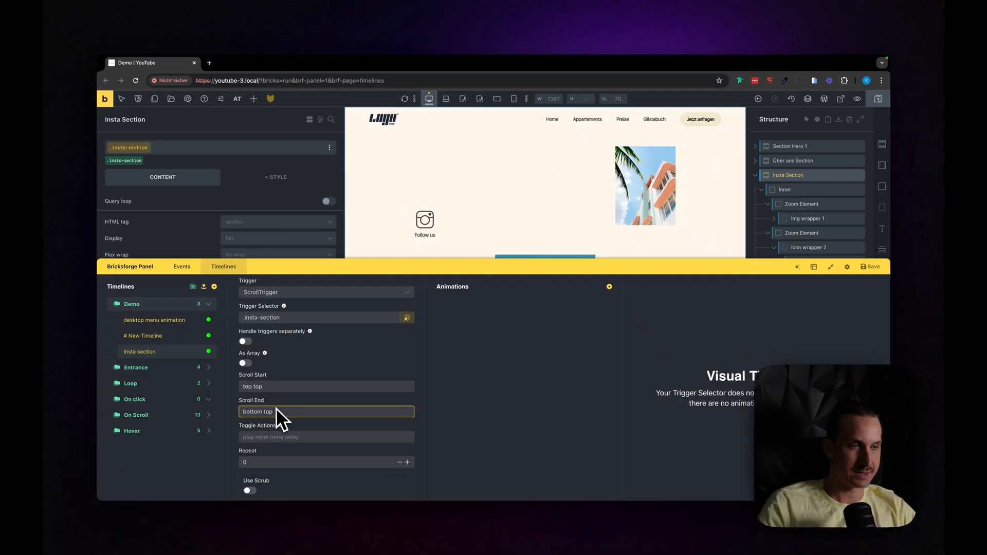
pyautogui.moveTo(348, 276); pyautogui.dragTo(352, 263)
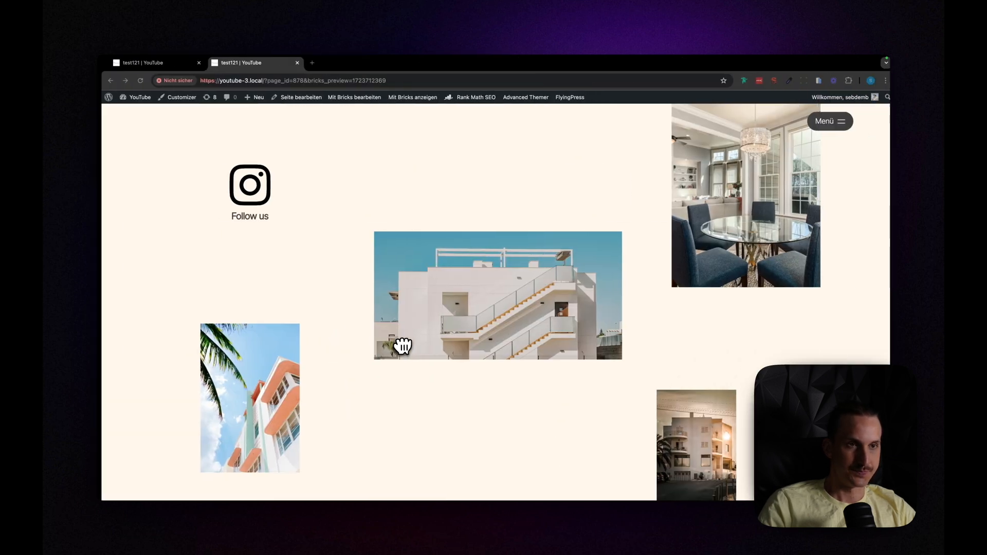
pyautogui.scroll(-5, 432, 342)
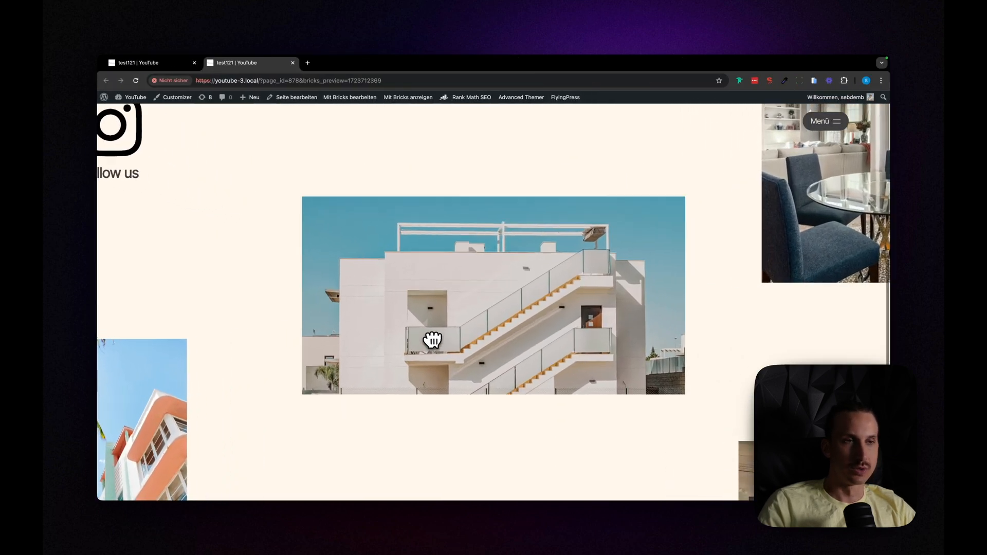
pyautogui.scroll(3, 433, 340)
pyautogui.scroll(-3, 432, 340)
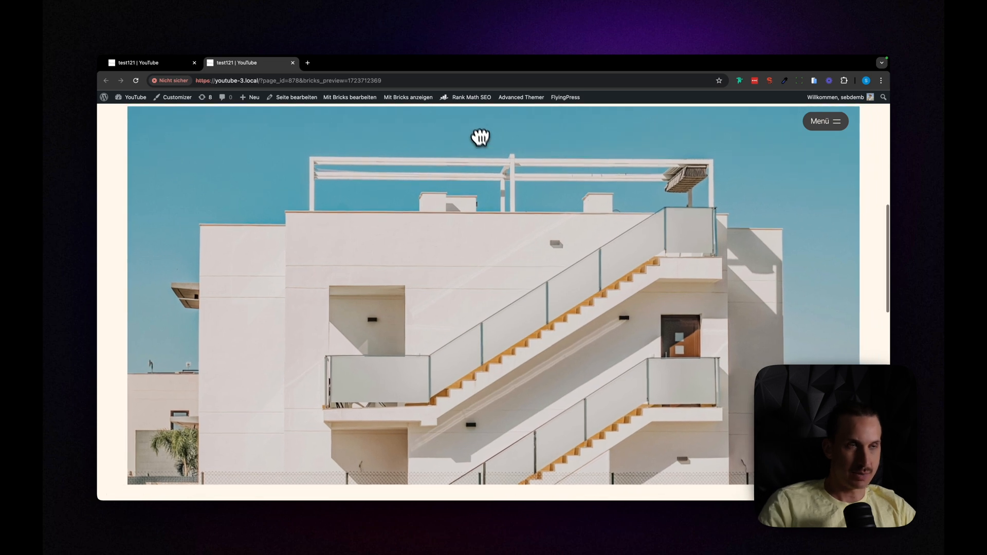
pyautogui.scroll(2, 468, 116)
pyautogui.scroll(-3, 467, 116)
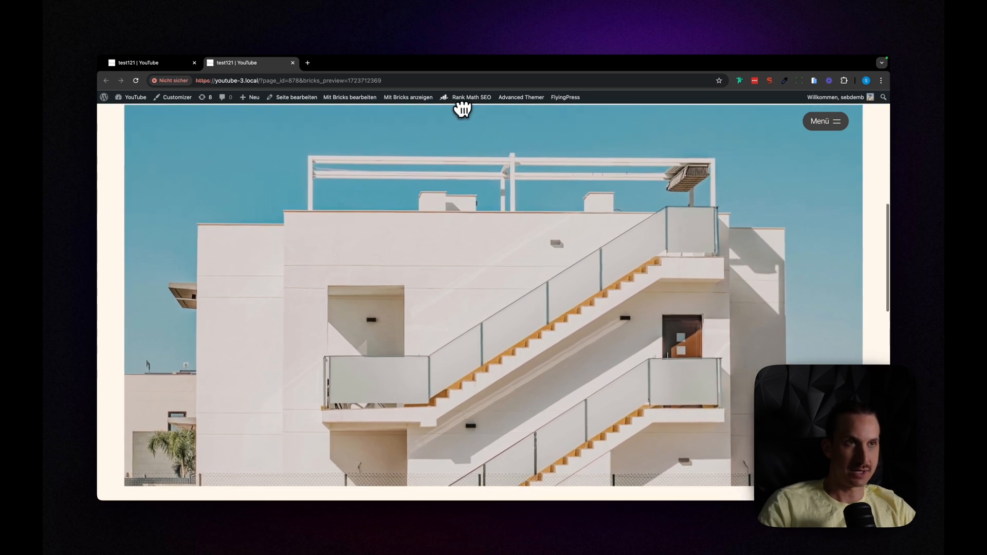
pyautogui.scroll(-5, 455, 118)
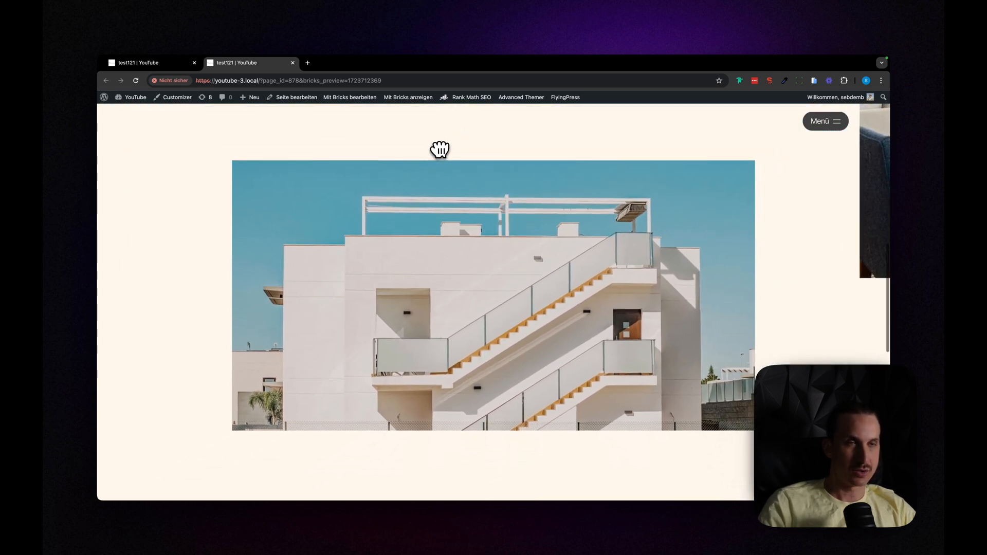
pyautogui.scroll(-5, 438, 150)
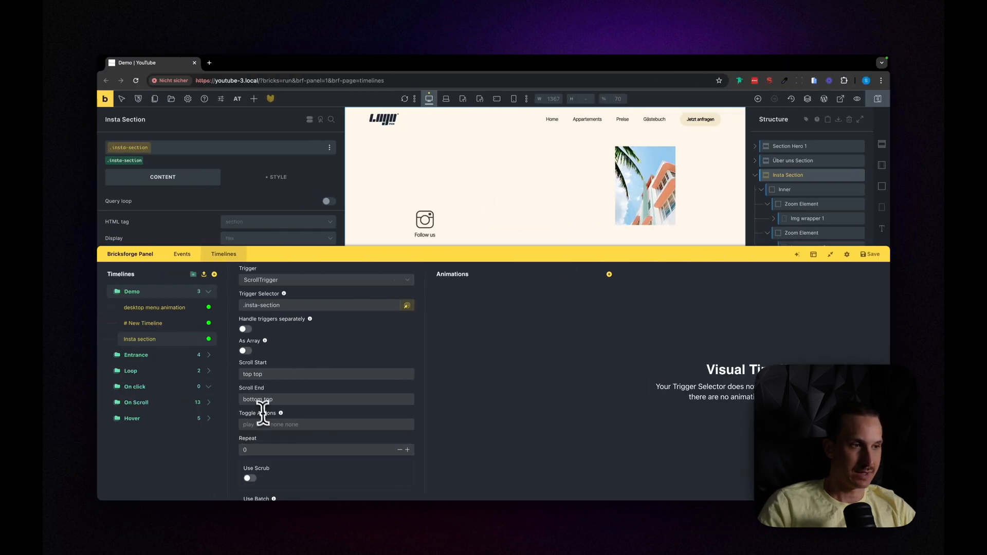
# Step: Set the Insta section timeline's Scroll End to top -100% and enable Use Scrub
pyautogui.tripleClick(259, 401)
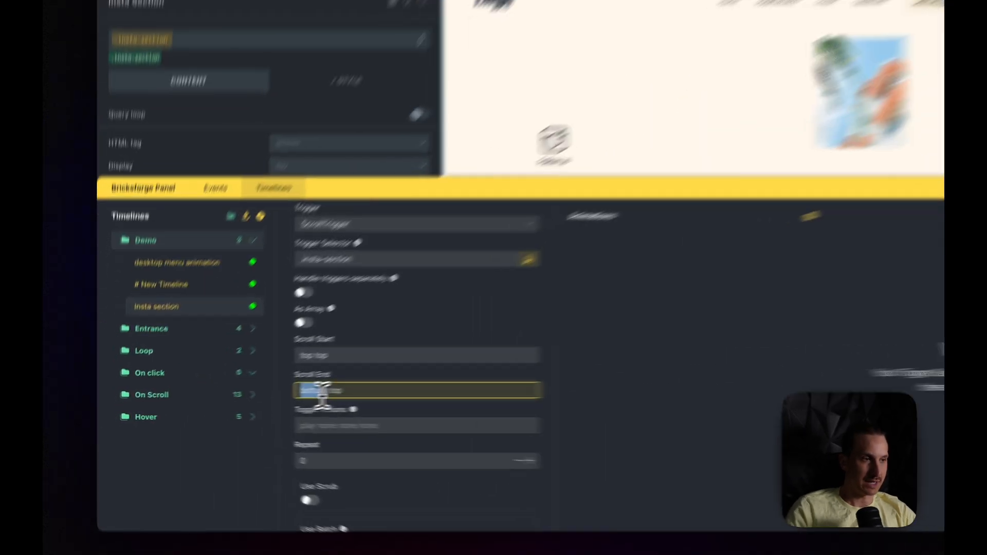
pyautogui.write('top -100%')
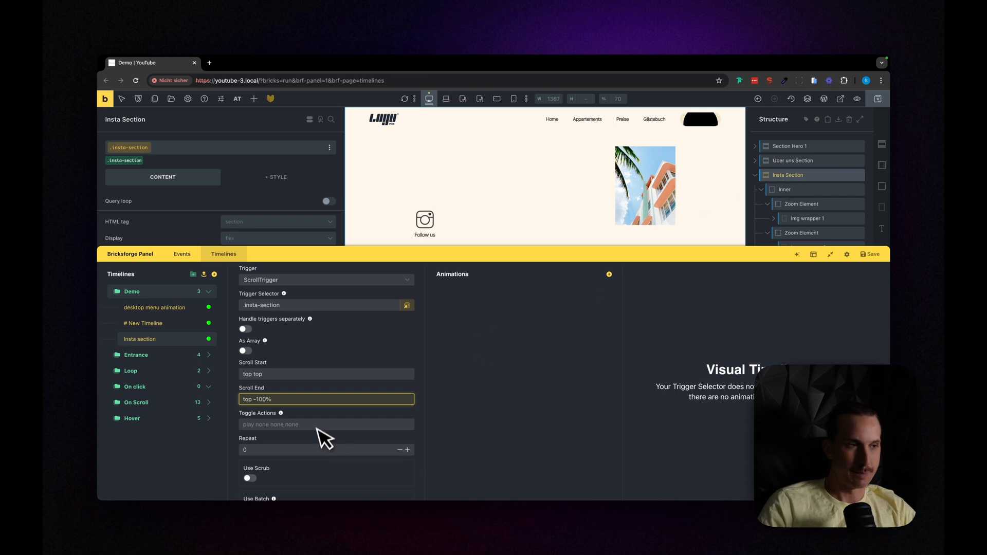
pyautogui.scroll(-3, 313, 429)
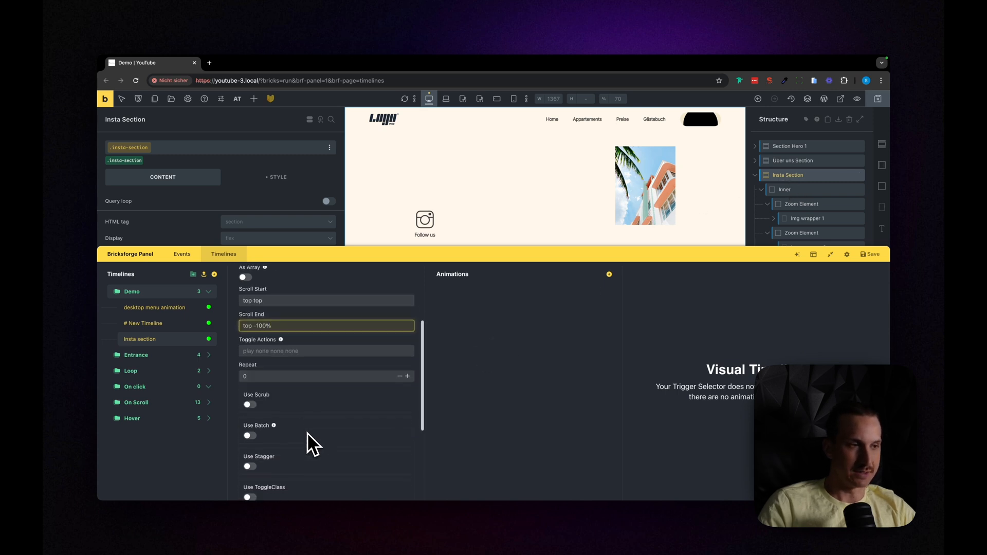
pyautogui.scroll(-1, 347, 369)
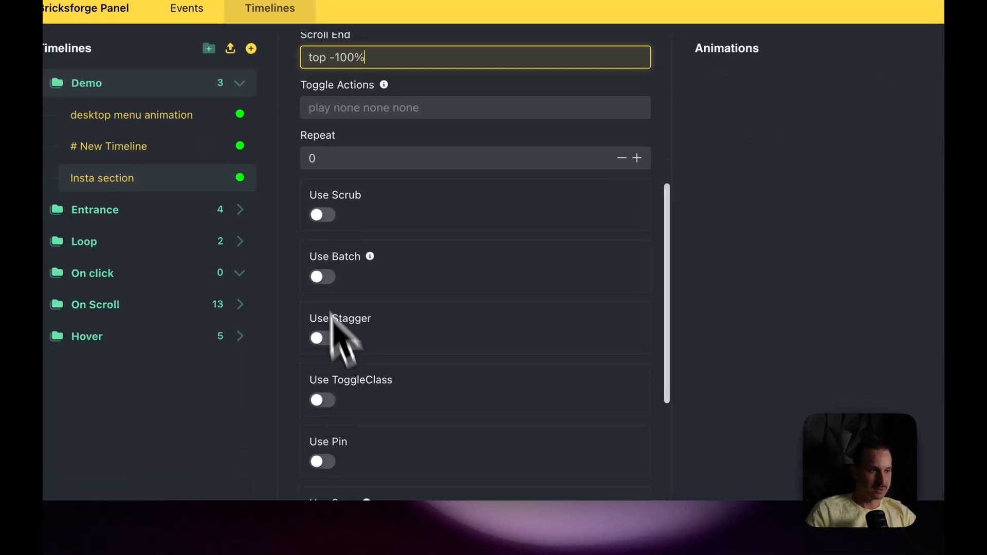
pyautogui.click(323, 214)
# Step: Enable Use Pin for the .insta-section selector and set Pin Spacing to Disable
pyautogui.scroll(-4, 498, 316)
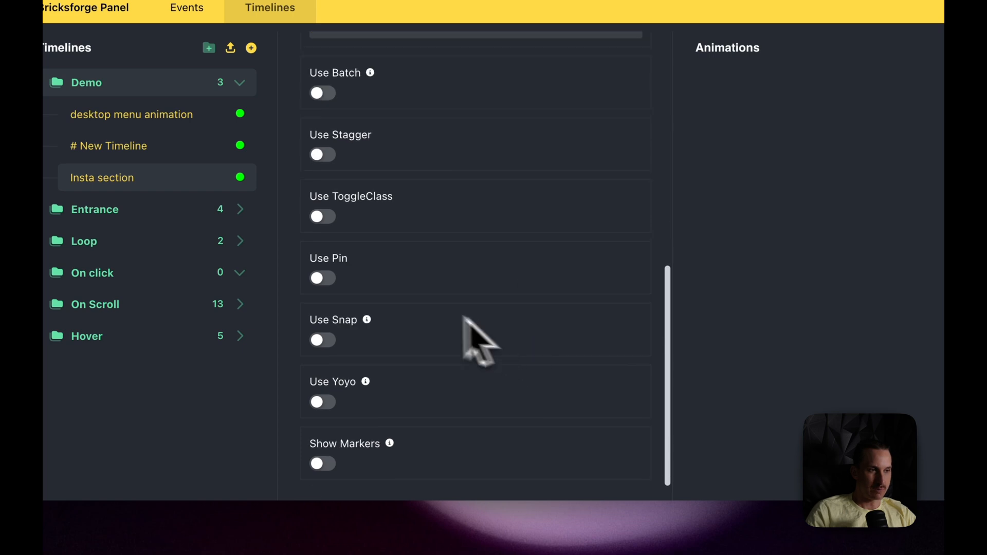
pyautogui.click(329, 280)
pyautogui.scroll(10, 534, 275)
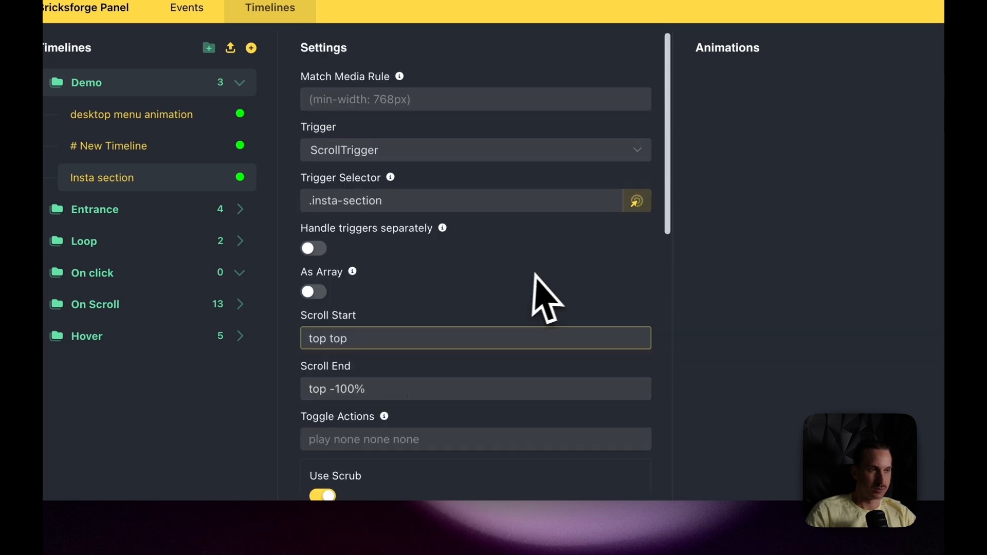
pyautogui.tripleClick(453, 196)
pyautogui.hotkey('ctrl', 'c')
pyautogui.scroll(-10, 501, 283)
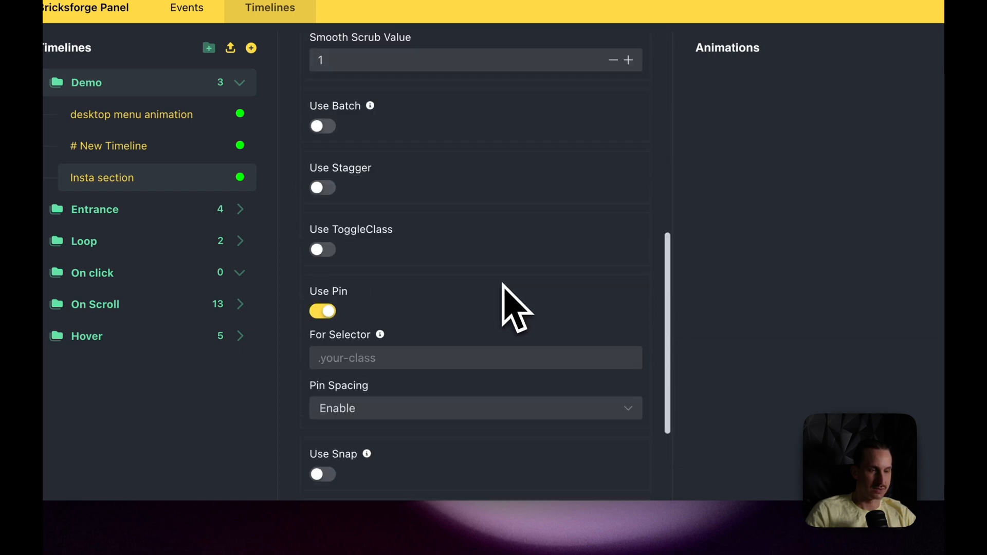
pyautogui.click(412, 201)
pyautogui.hotkey('ctrl', 'v')
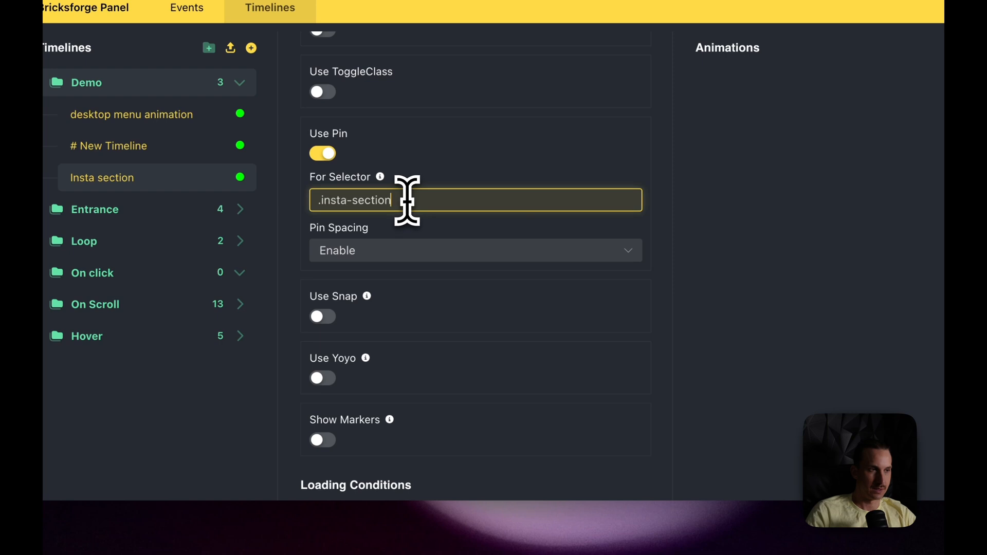
pyautogui.click(404, 251)
pyautogui.click(383, 311)
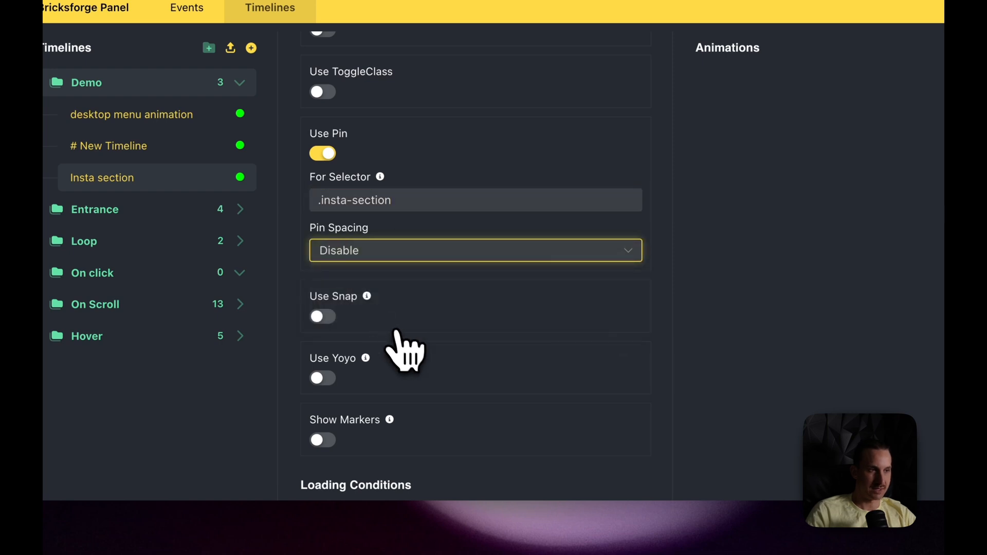
pyautogui.scroll(-2, 405, 348)
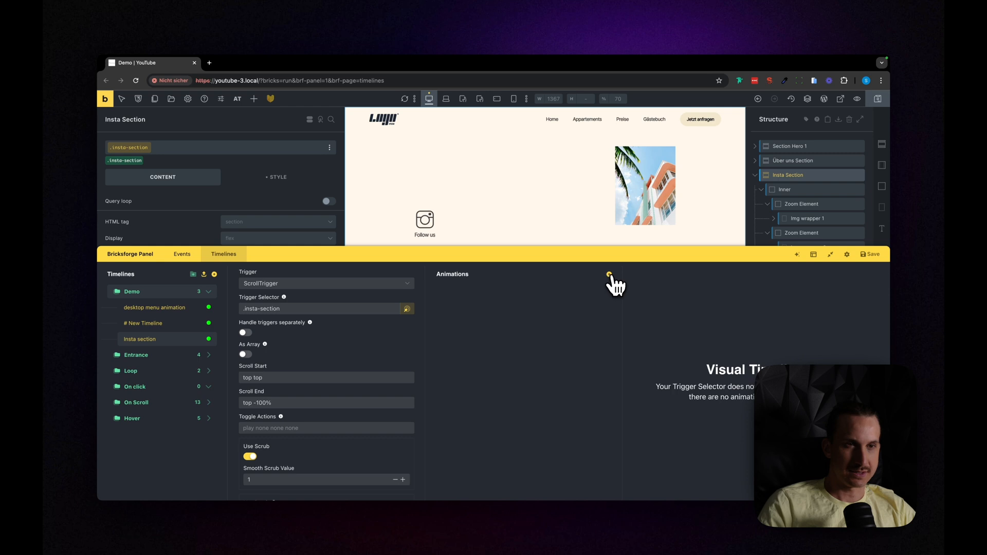
# Step: Add an animation to the Insta section timeline and set its method to From
pyautogui.click(609, 275)
pyautogui.click(512, 296)
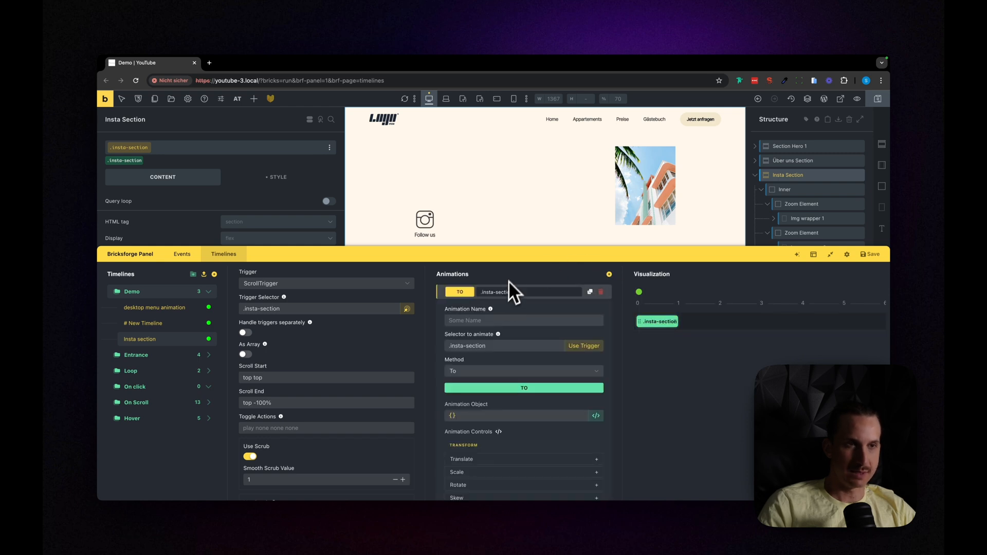
pyautogui.moveTo(514, 256); pyautogui.dragTo(515, 279)
pyautogui.click(469, 396)
pyautogui.click(465, 423)
# Step: Copy the class of Img wrapper 1 and set the animation's selector to .insta-section__img-wrapper-1
pyautogui.moveTo(490, 295); pyautogui.dragTo(501, 421)
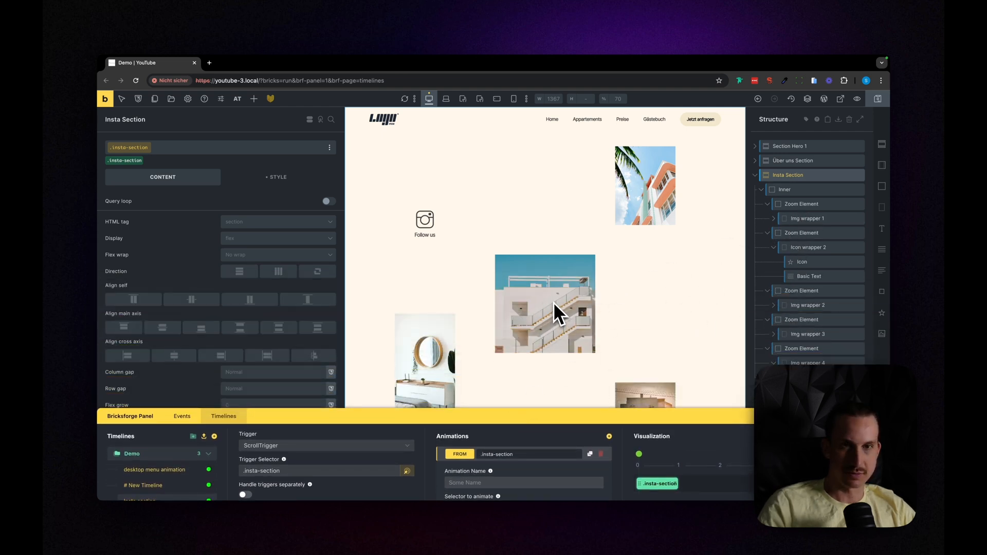
pyautogui.click(808, 247)
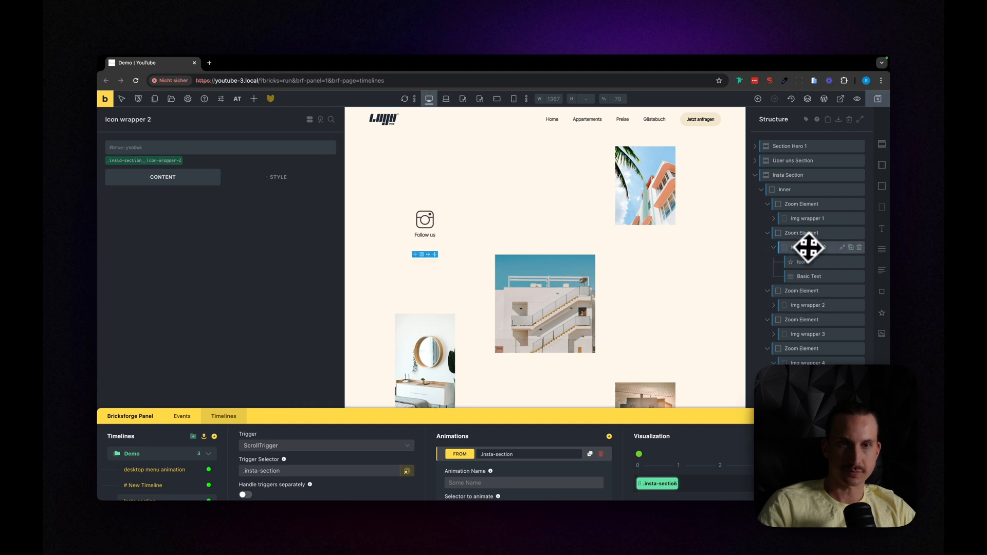
pyautogui.click(802, 218)
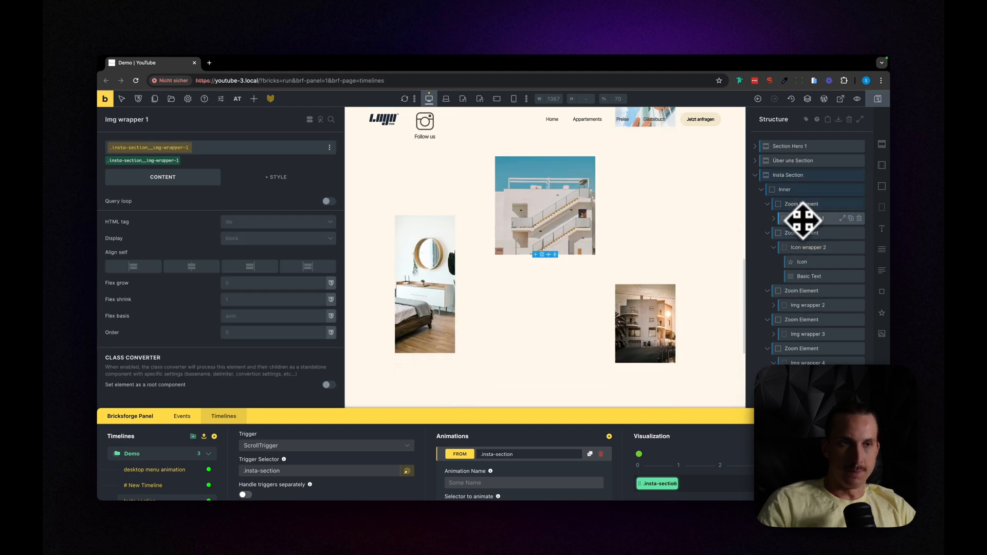
pyautogui.scroll(1, 581, 284)
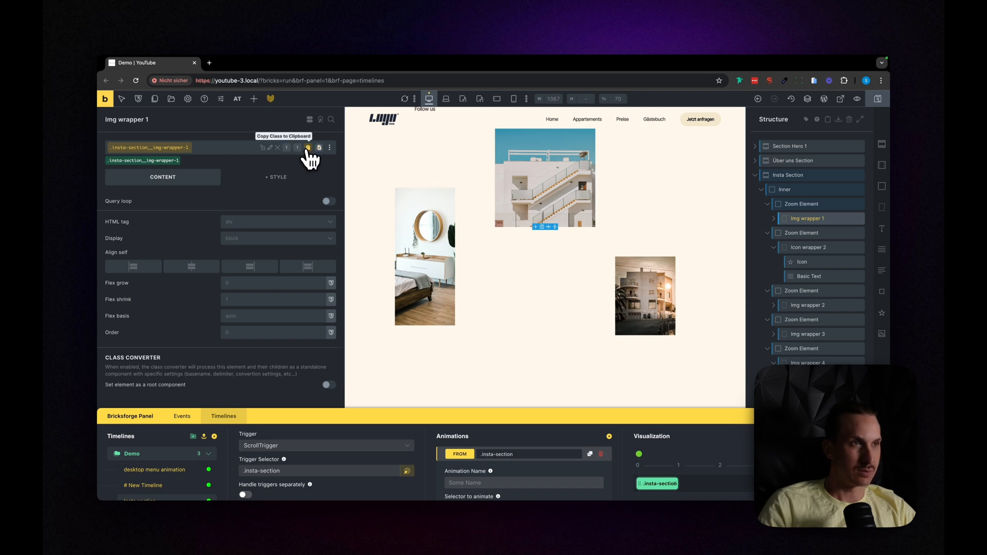
pyautogui.click(308, 148)
pyautogui.moveTo(409, 405); pyautogui.dragTo(412, 246)
pyautogui.scroll(-2, 487, 410)
pyautogui.scroll(2, 486, 391)
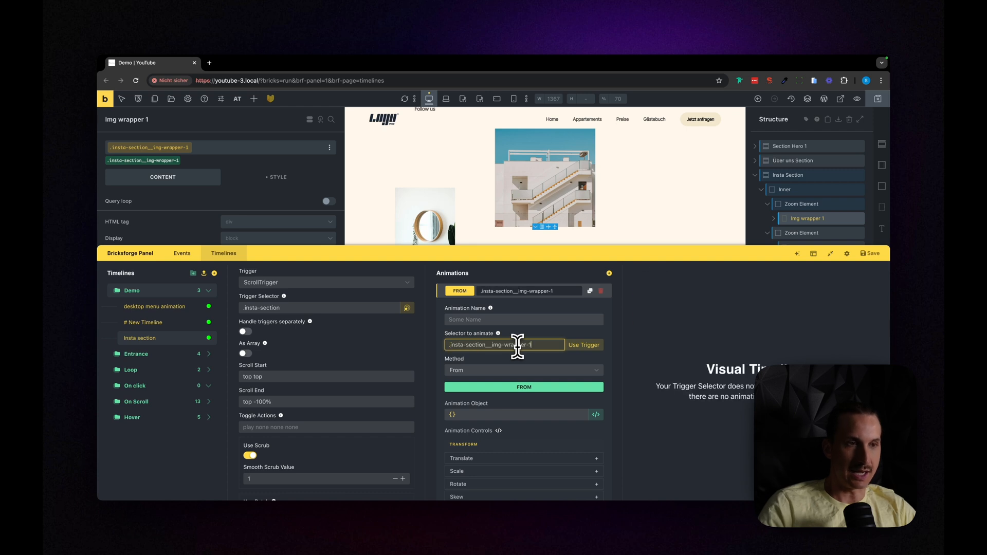
# Step: Examine the sizing and positioning settings in the layout styles of Img wrapper 1
pyautogui.moveTo(543, 263); pyautogui.dragTo(536, 447)
pyautogui.click(289, 178)
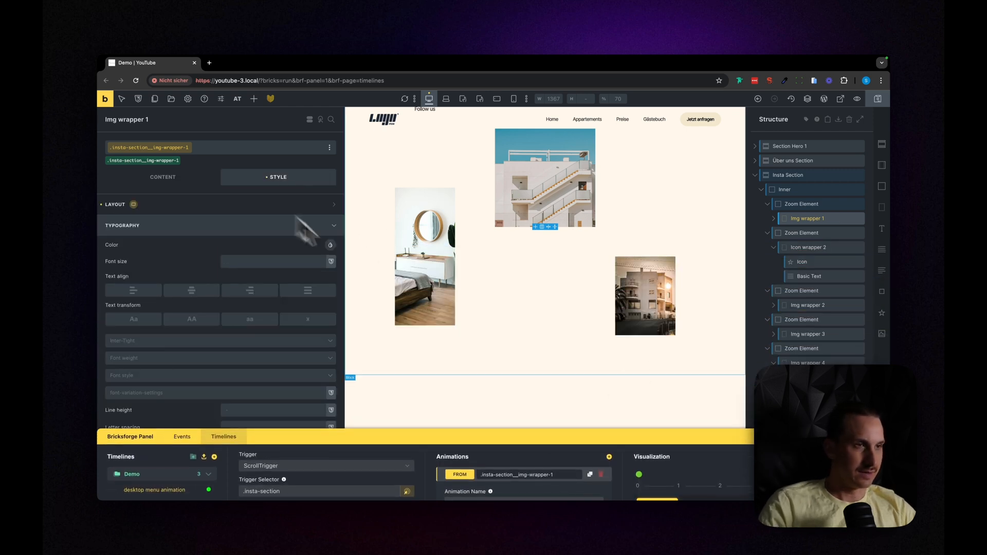
pyautogui.click(236, 327)
pyautogui.scroll(-2, 235, 322)
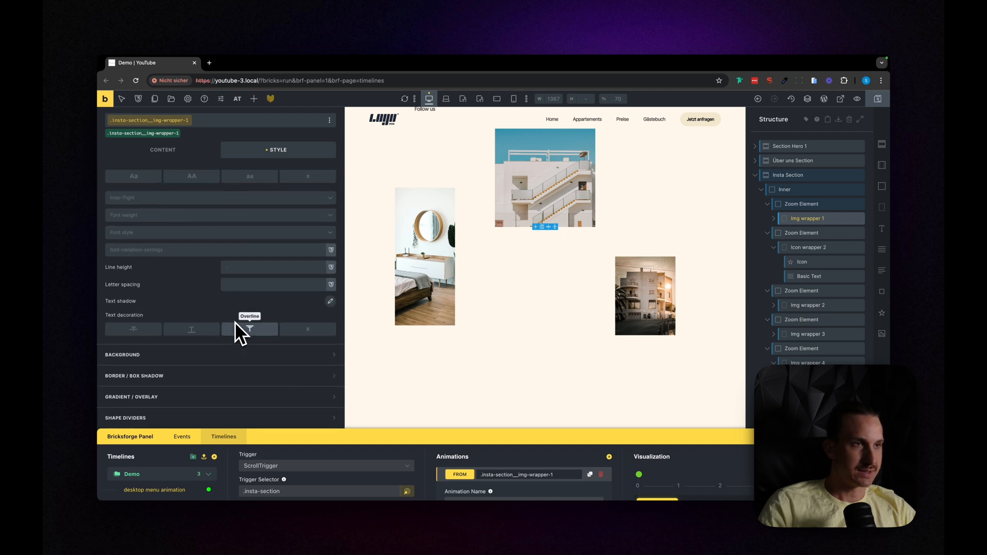
pyautogui.scroll(4, 235, 322)
pyautogui.click(211, 226)
pyautogui.click(211, 205)
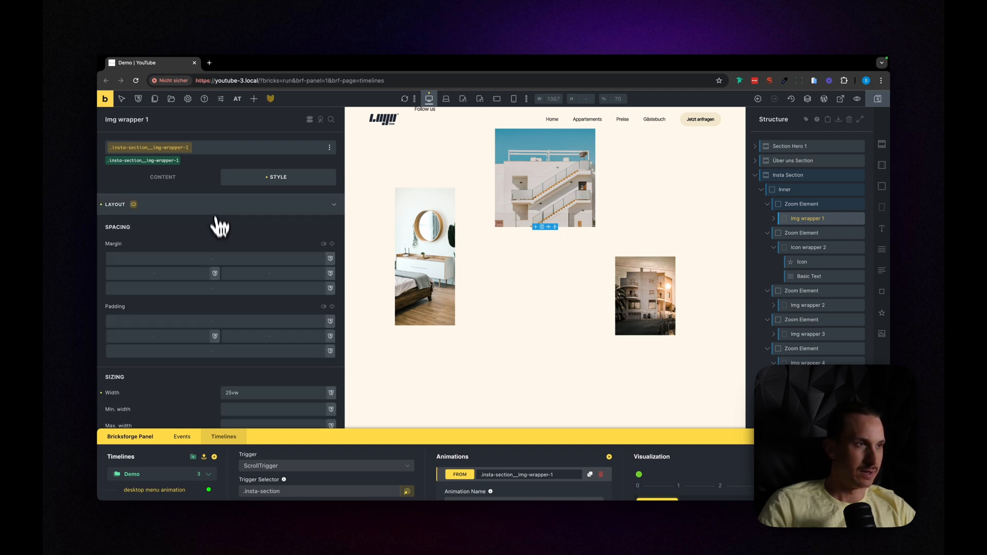
pyautogui.scroll(-4, 218, 260)
pyautogui.scroll(-1, 253, 268)
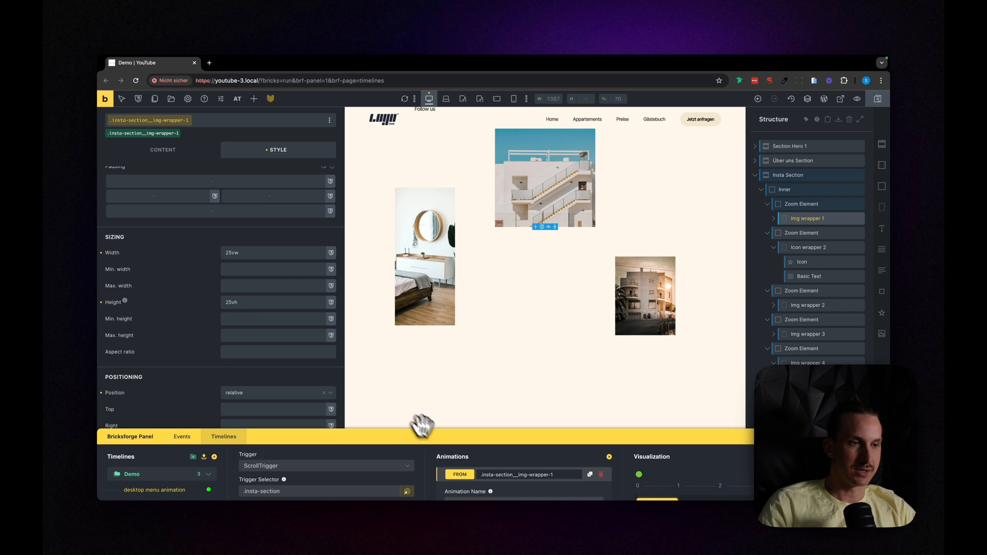
pyautogui.moveTo(425, 438); pyautogui.dragTo(404, 325)
pyautogui.moveTo(339, 321); pyautogui.dragTo(357, 380)
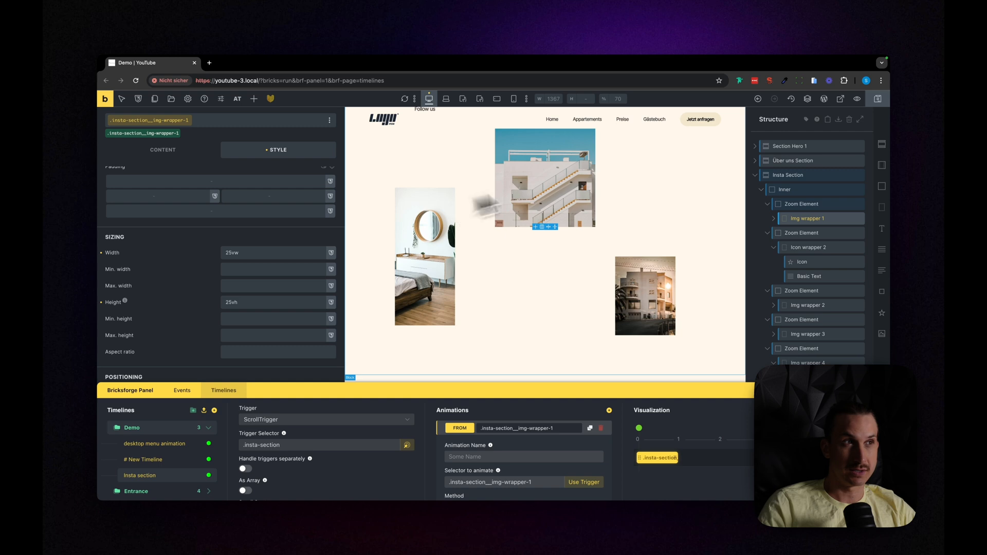
# Step: Scroll through the zoom section of the test121 example page to examine how its centre image and surrounding elements scale
pyautogui.moveTo(546, 391); pyautogui.dragTo(569, 156)
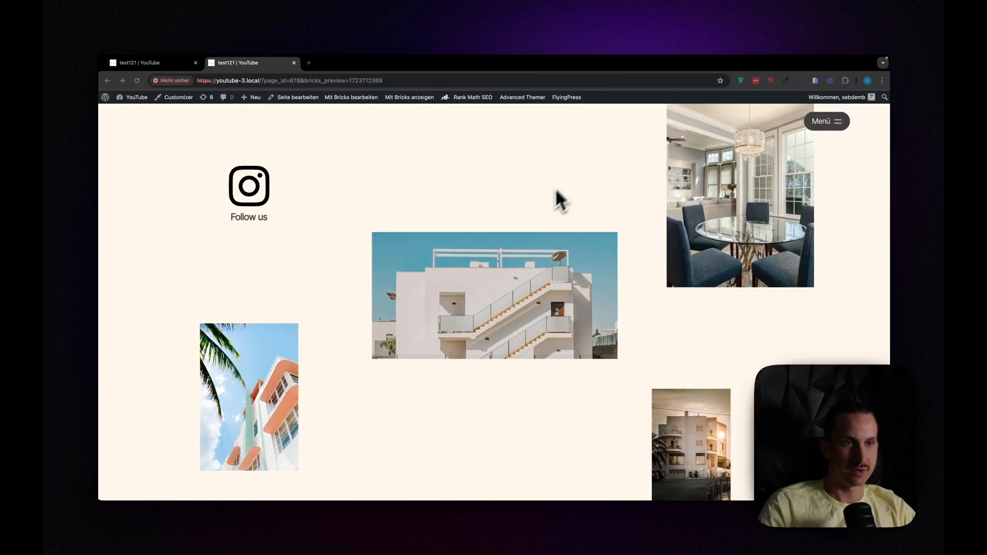
pyautogui.scroll(-5, 541, 202)
pyautogui.scroll(6, 541, 203)
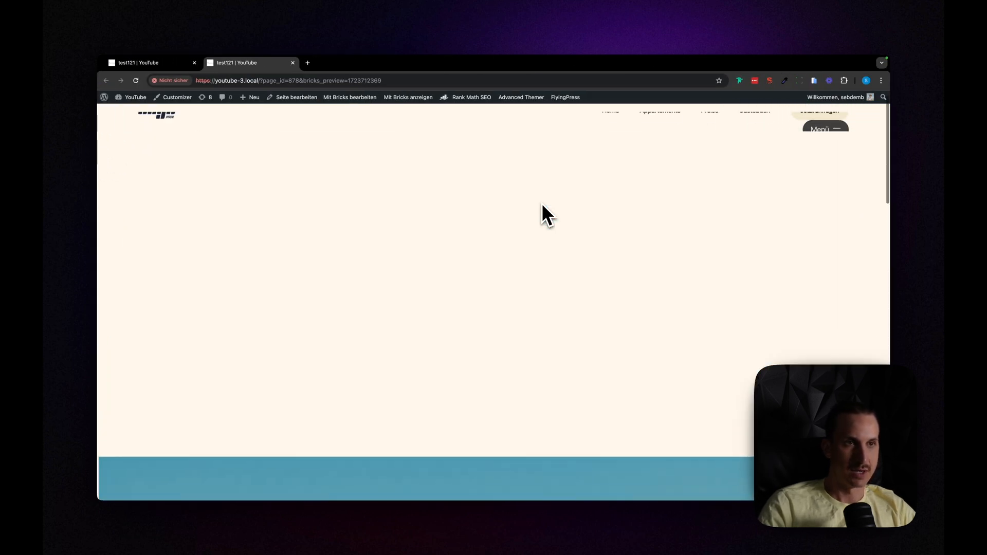
pyautogui.scroll(-4, 542, 202)
pyautogui.scroll(-5, 541, 204)
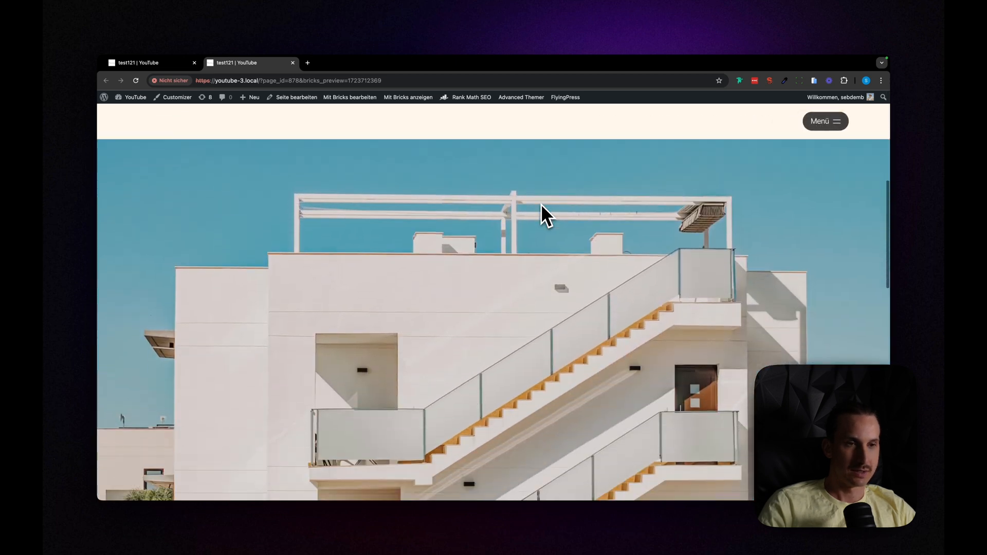
pyautogui.scroll(-2, 541, 209)
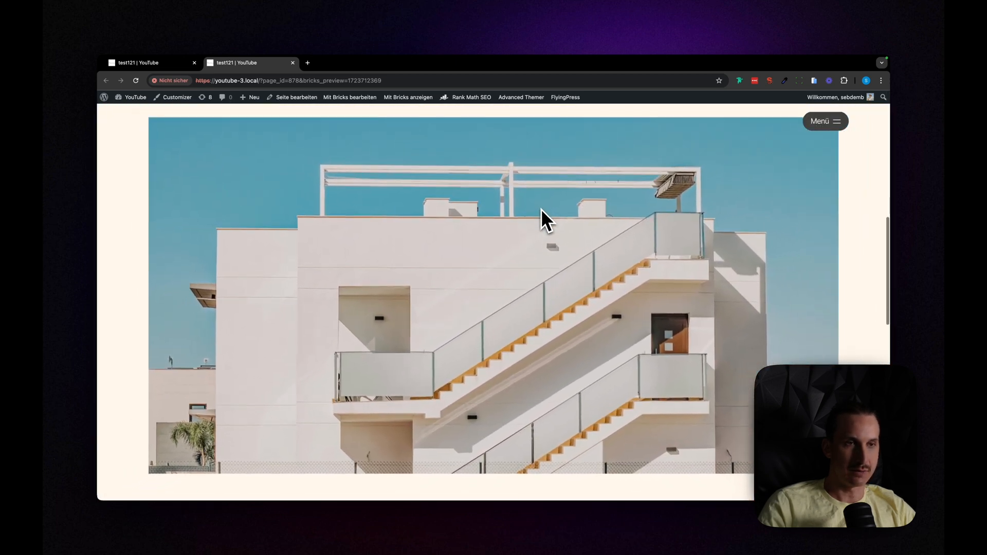
pyautogui.scroll(2, 541, 209)
pyautogui.scroll(-5, 540, 209)
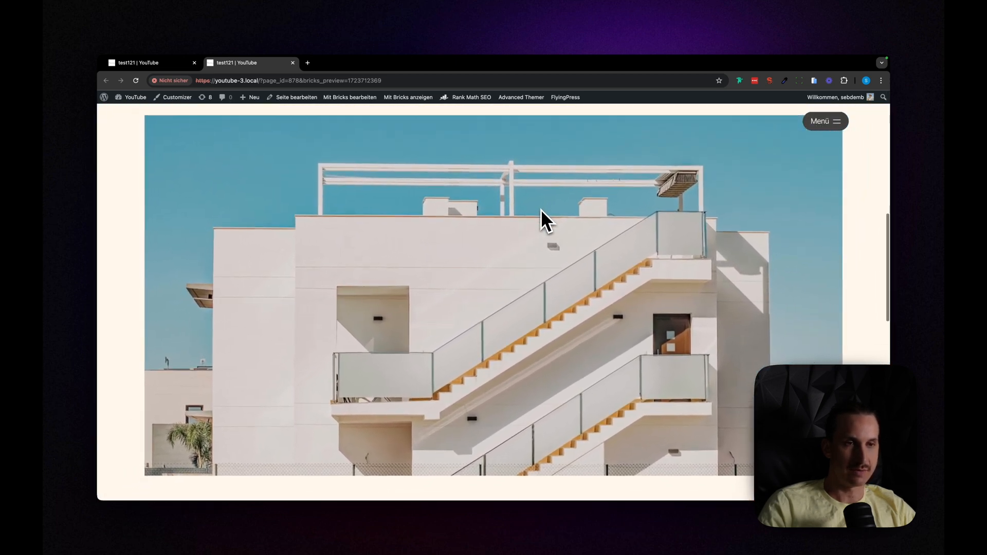
pyautogui.scroll(-5, 541, 209)
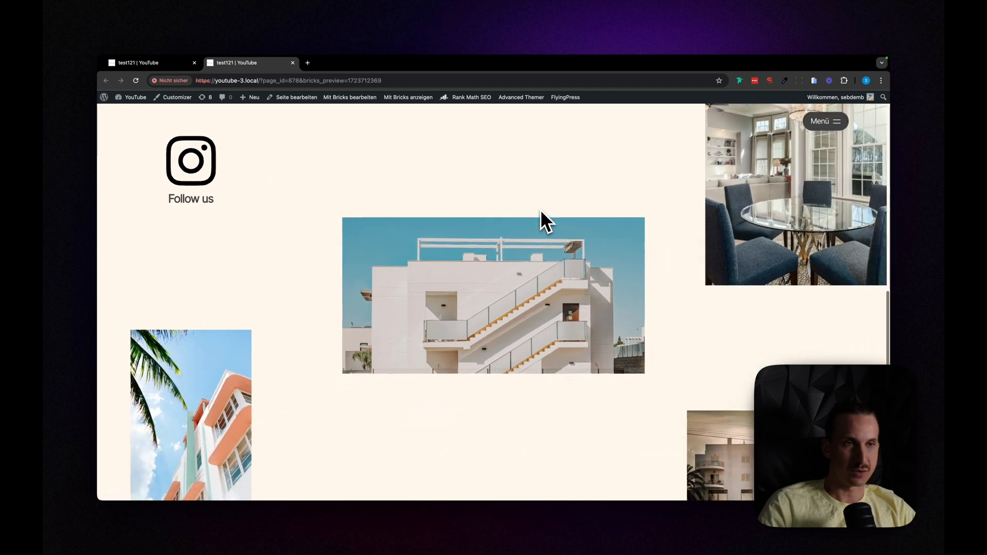
pyautogui.hotkey('ctrl', 'Left')
pyautogui.hotkey('ctrl', 'Right')
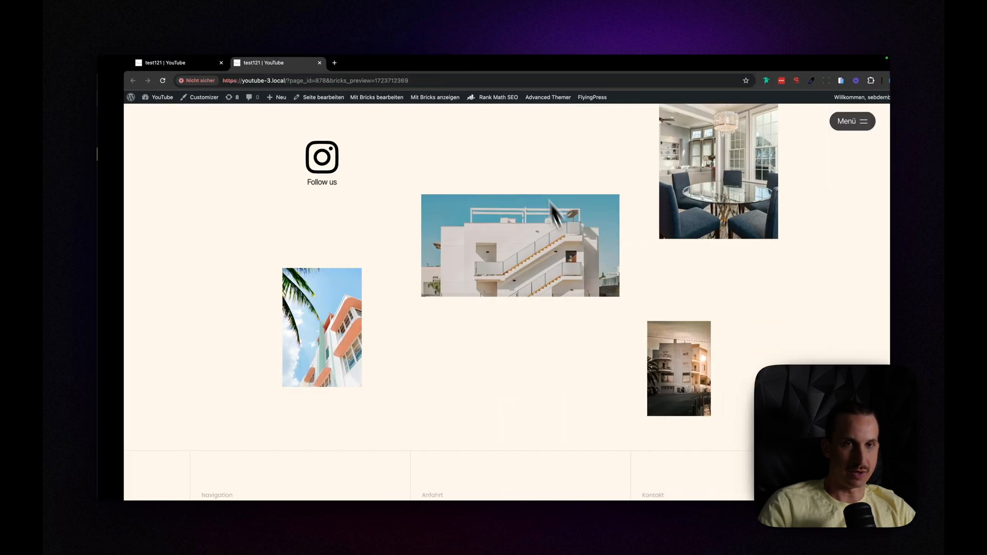
pyautogui.scroll(-1, 547, 279)
pyautogui.scroll(2, 536, 272)
pyautogui.scroll(-3, 498, 266)
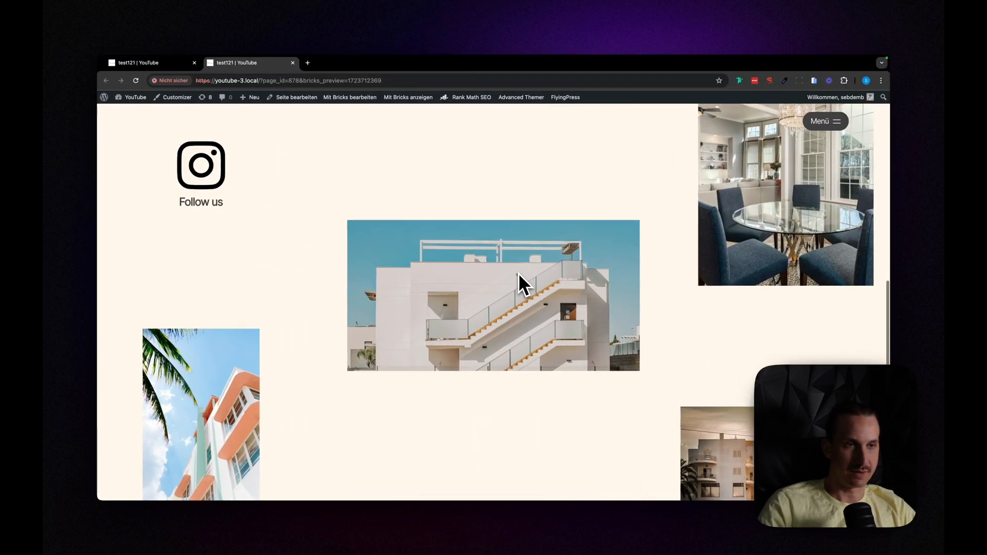
# Step: Back in the Demo page builder, set the img-wrapper-1 From animation's overall scale to 4 and save the timeline
pyautogui.hotkey('ctrl', 'Left')
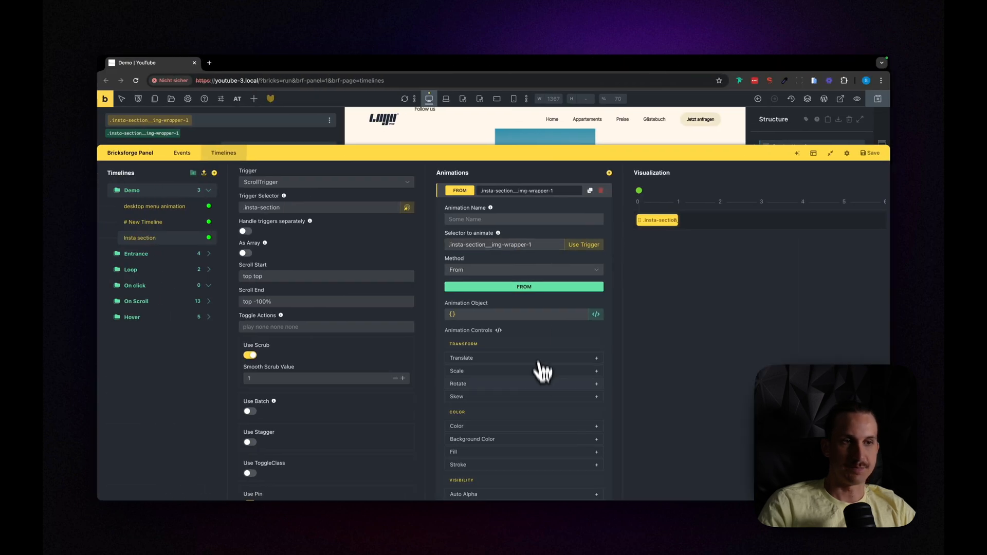
pyautogui.scroll(-1, 537, 378)
pyautogui.click(492, 325)
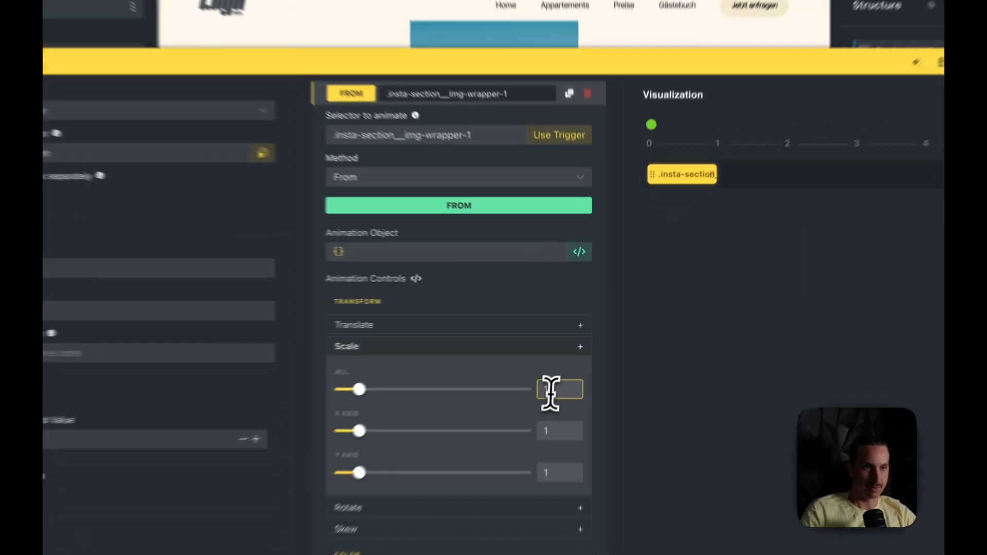
pyautogui.doubleClick(580, 348)
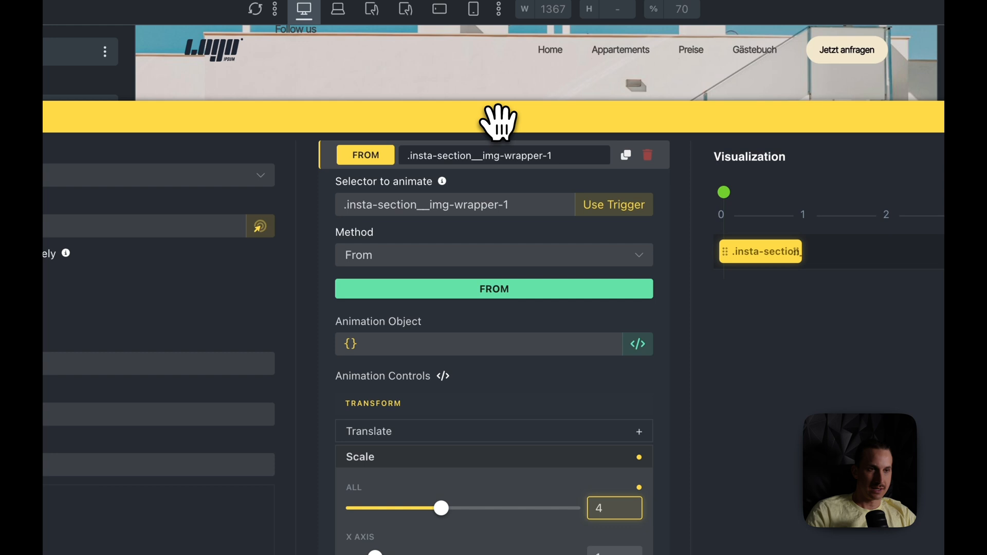
pyautogui.moveTo(430, 15); pyautogui.dragTo(448, 517)
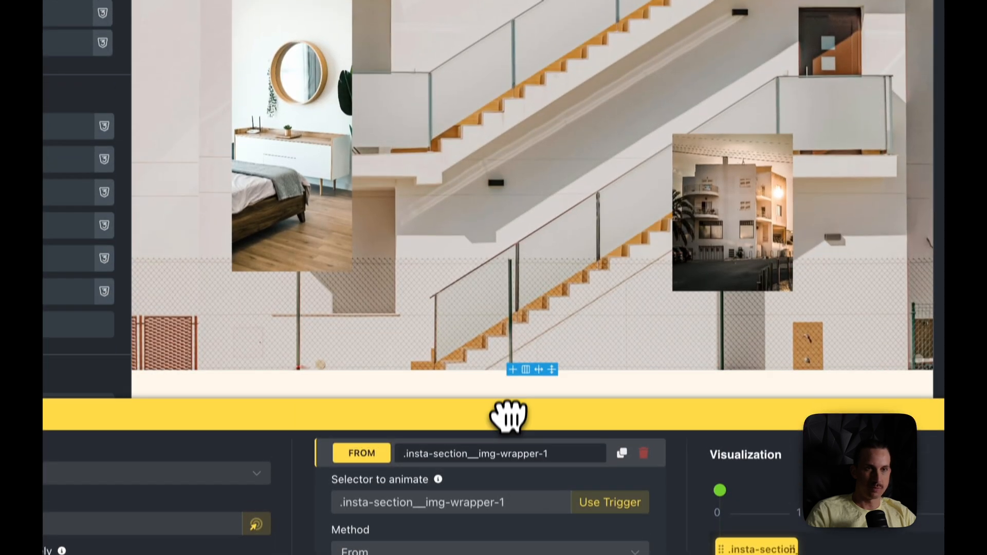
pyautogui.moveTo(511, 428); pyautogui.dragTo(480, 203)
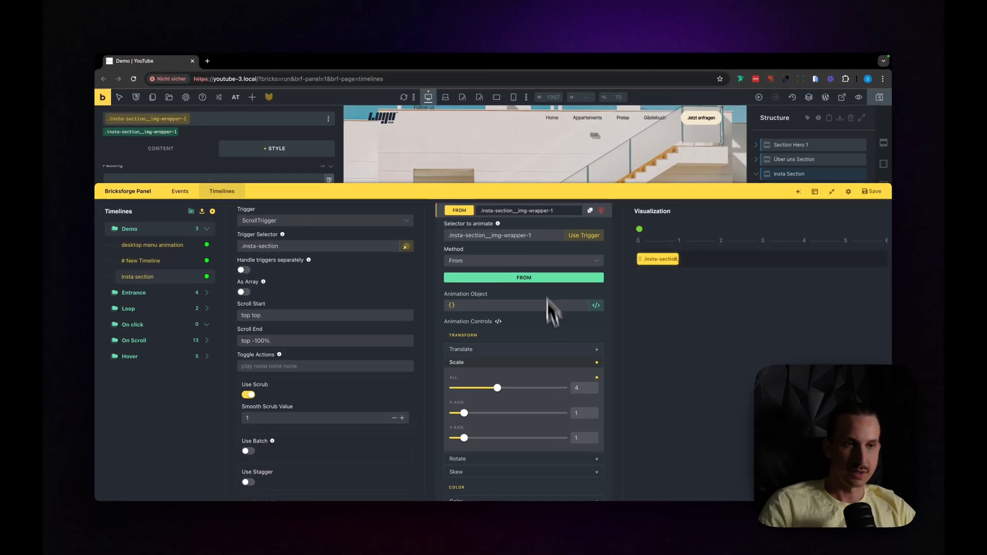
pyautogui.scroll(2, 520, 278)
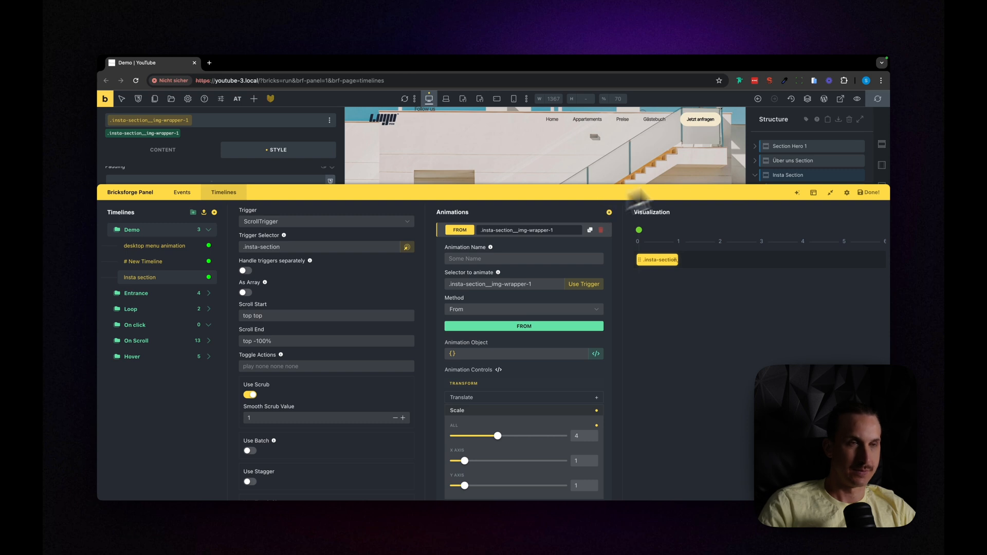
# Step: Open the Demo page preview and scroll through the Insta Section to check the centre image's zoom animation
pyautogui.click(841, 99)
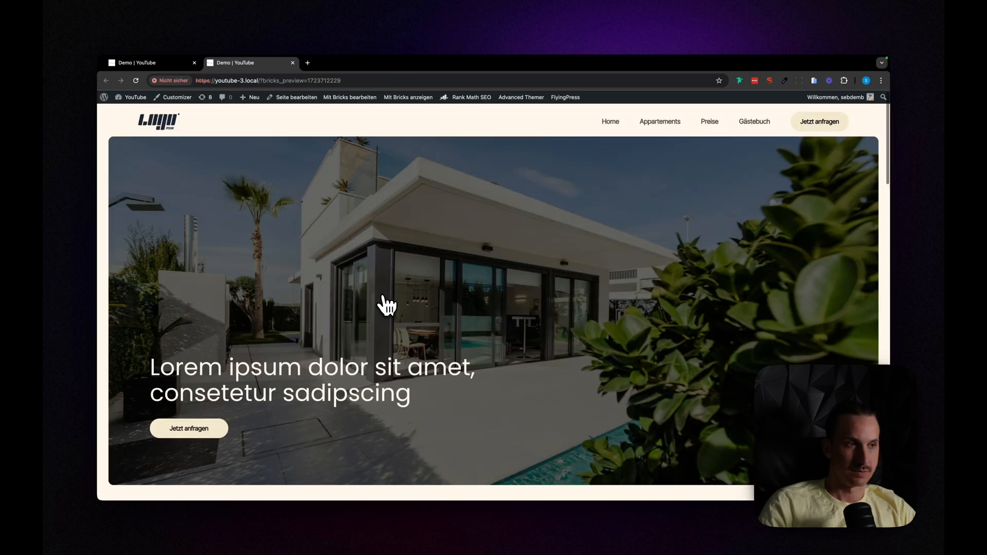
pyautogui.scroll(-7, 381, 302)
pyautogui.scroll(-5, 381, 302)
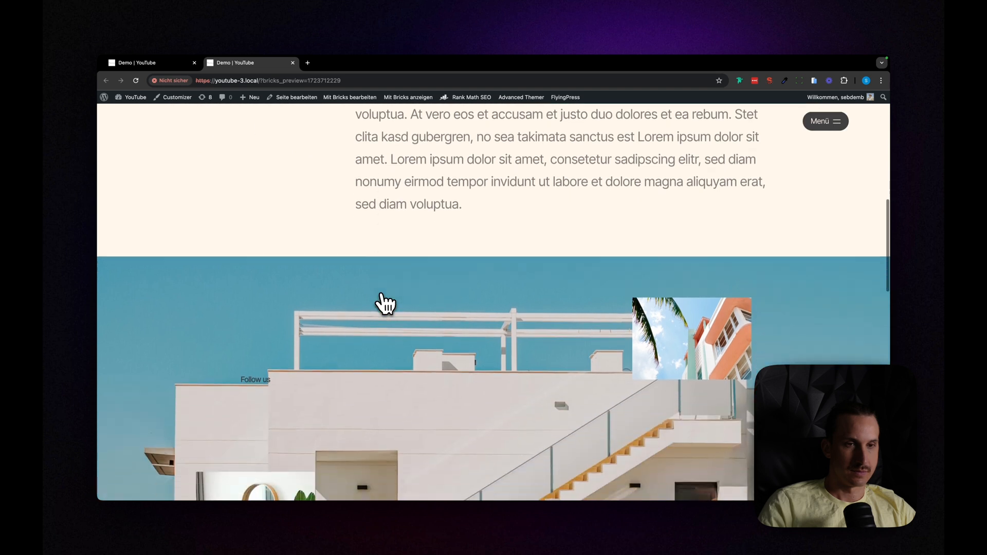
pyautogui.scroll(-2, 413, 319)
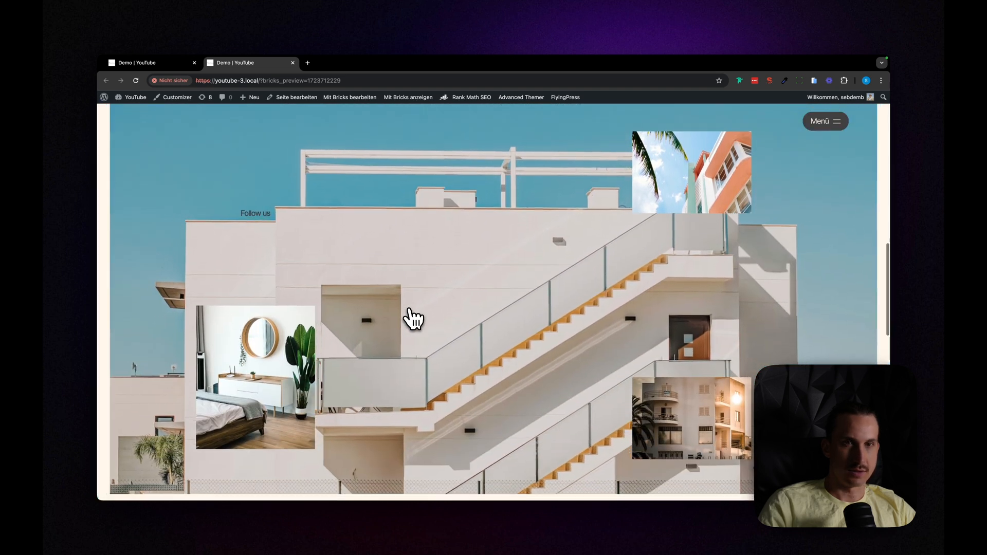
pyautogui.scroll(-4, 413, 319)
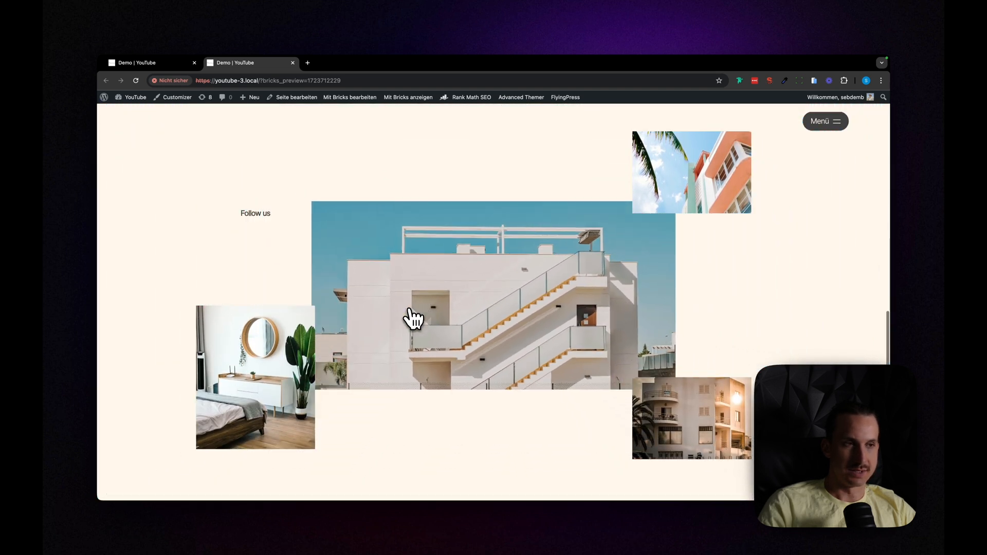
pyautogui.scroll(2, 413, 319)
pyautogui.scroll(5, 411, 318)
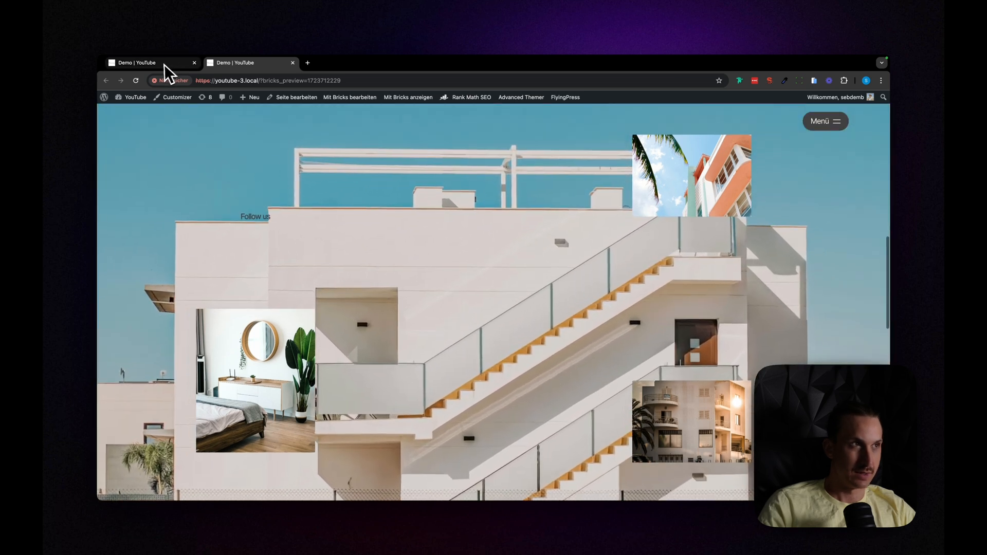
# Step: Return to the Demo page builder and copy the insta-section__zoom-element class name from the Zoom Element above Icon wrapper 2
pyautogui.click(165, 64)
pyautogui.moveTo(594, 200); pyautogui.dragTo(611, 437)
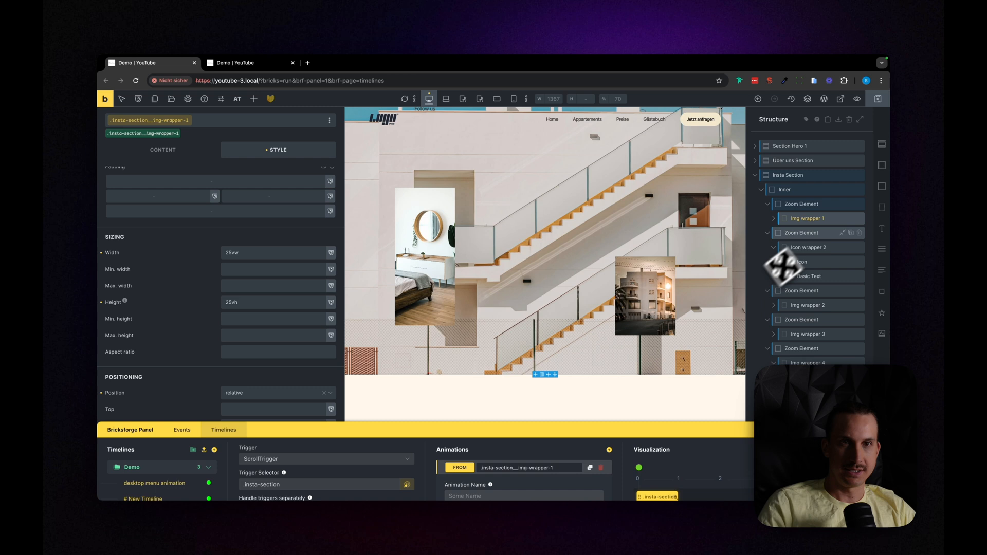
pyautogui.click(800, 208)
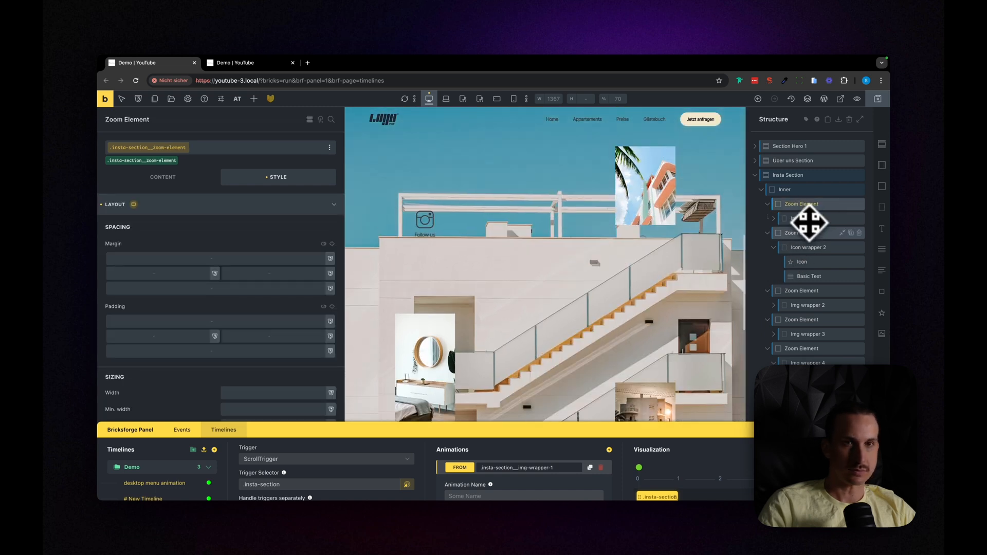
pyautogui.click(807, 233)
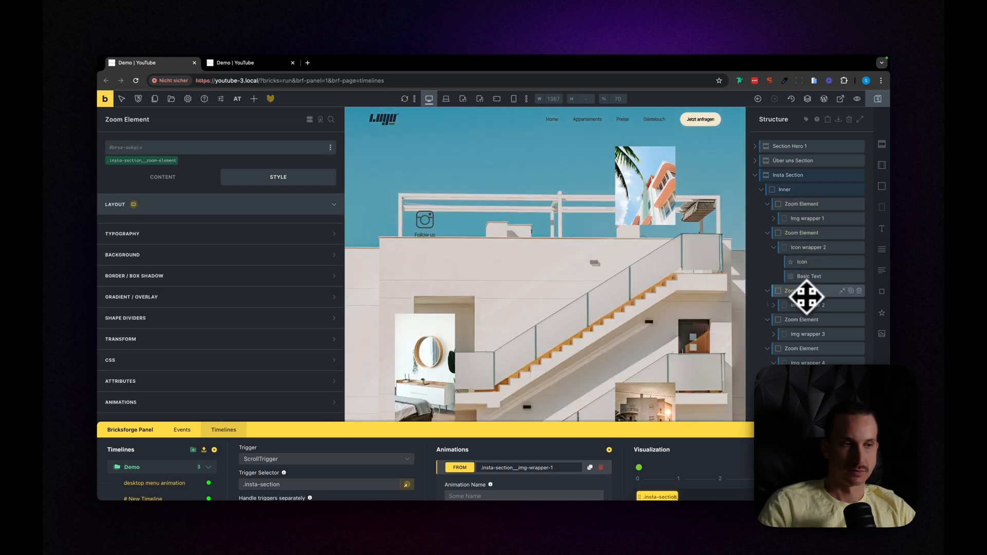
pyautogui.moveTo(540, 431); pyautogui.dragTo(532, 213)
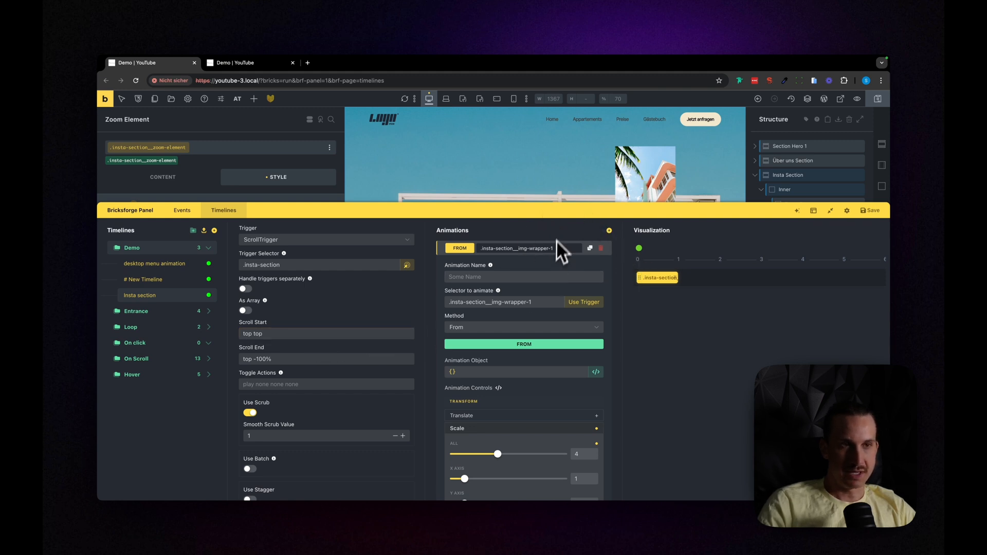
pyautogui.moveTo(558, 205); pyautogui.dragTo(576, 409)
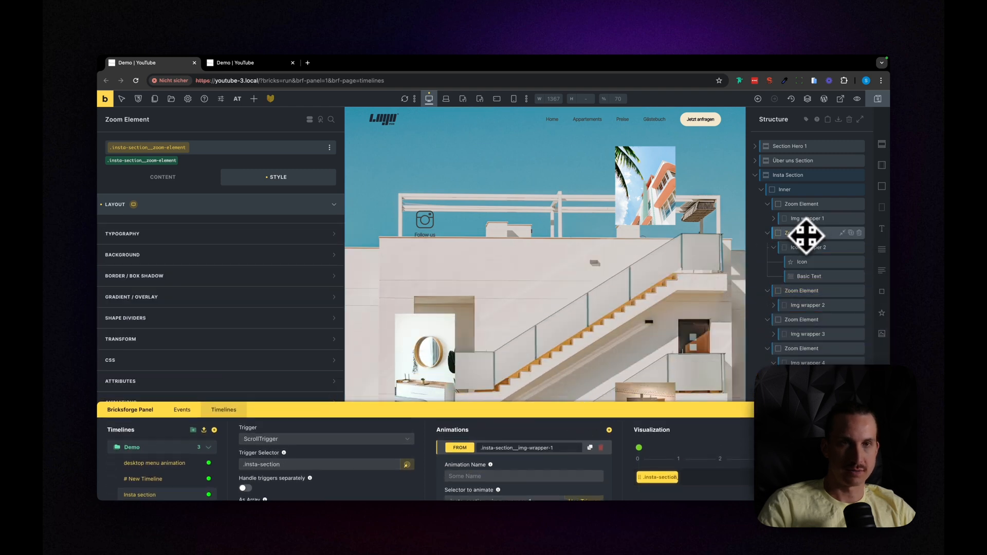
pyautogui.click(308, 148)
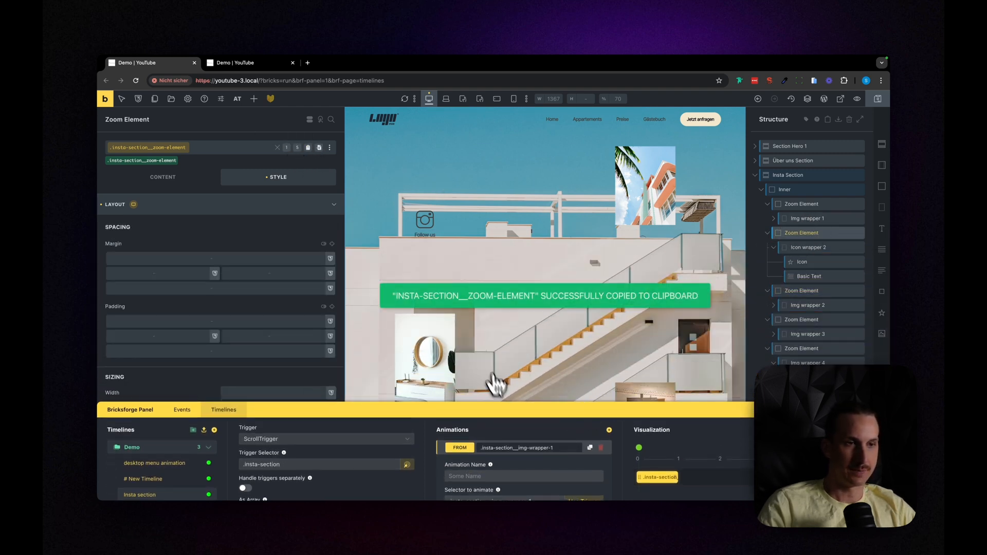
pyautogui.moveTo(493, 410); pyautogui.dragTo(494, 405)
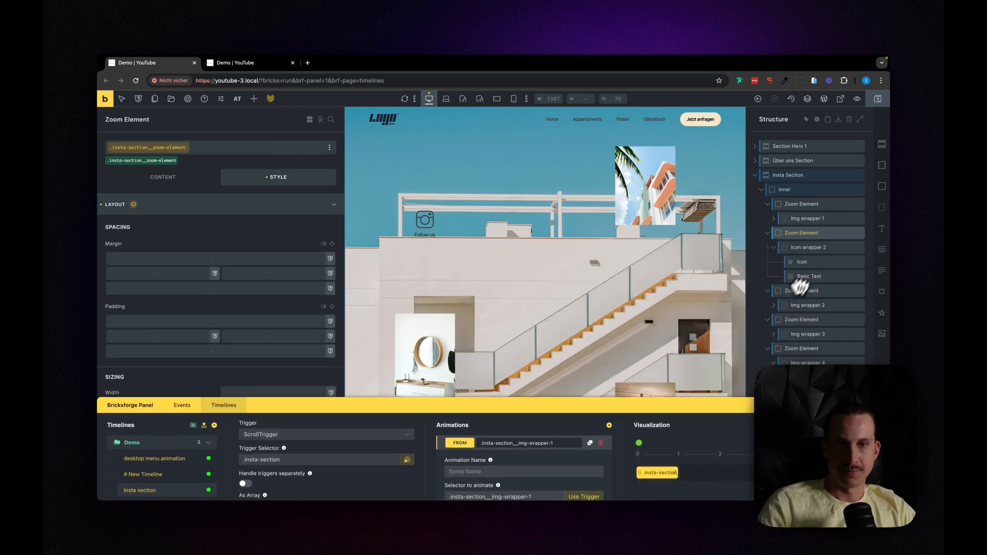
# Step: After rechecking the preview, replace the From animation's target selector with .insta-section__zoom-element and save the timeline
pyautogui.click(255, 65)
pyautogui.scroll(2, 419, 286)
pyautogui.scroll(-2, 419, 286)
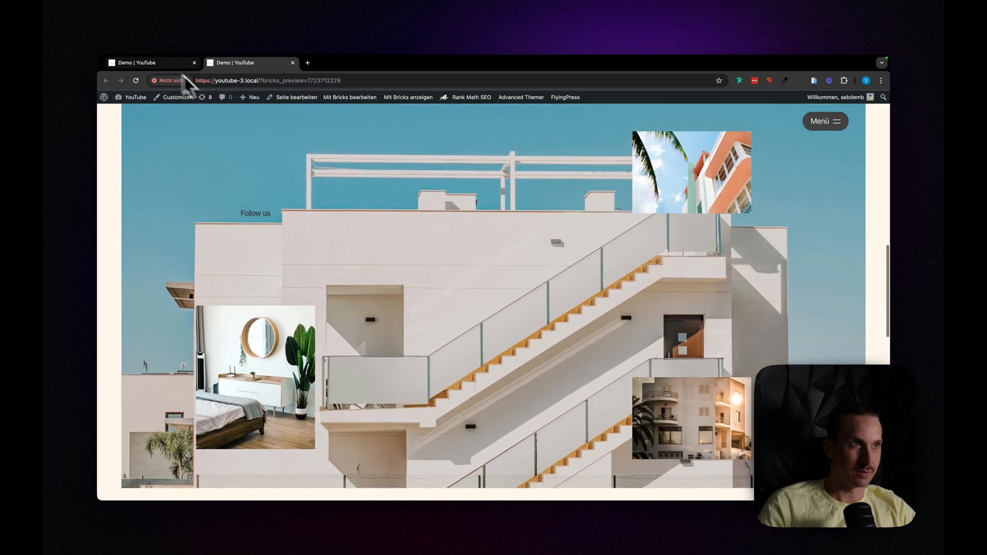
pyautogui.click(166, 63)
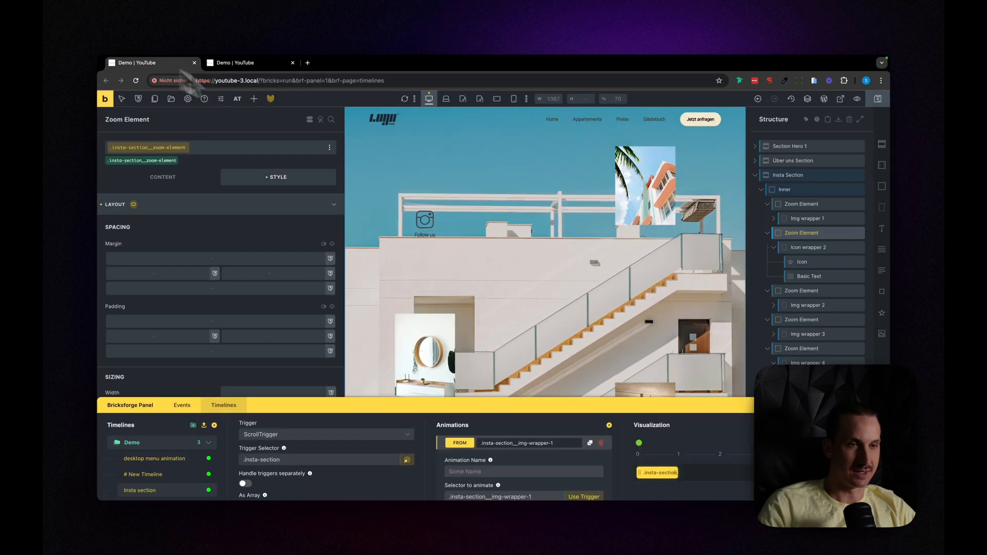
pyautogui.click(543, 317)
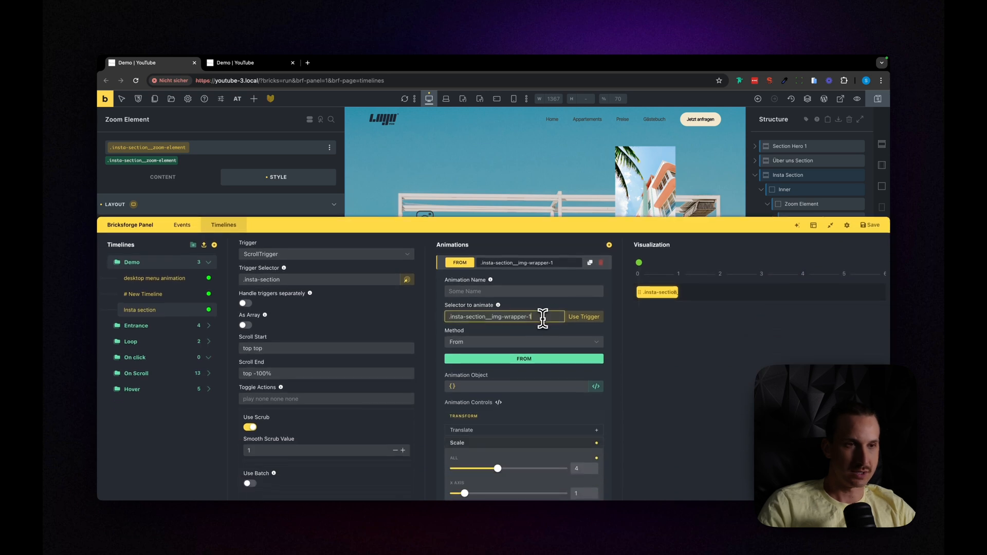
pyautogui.press('super+v')
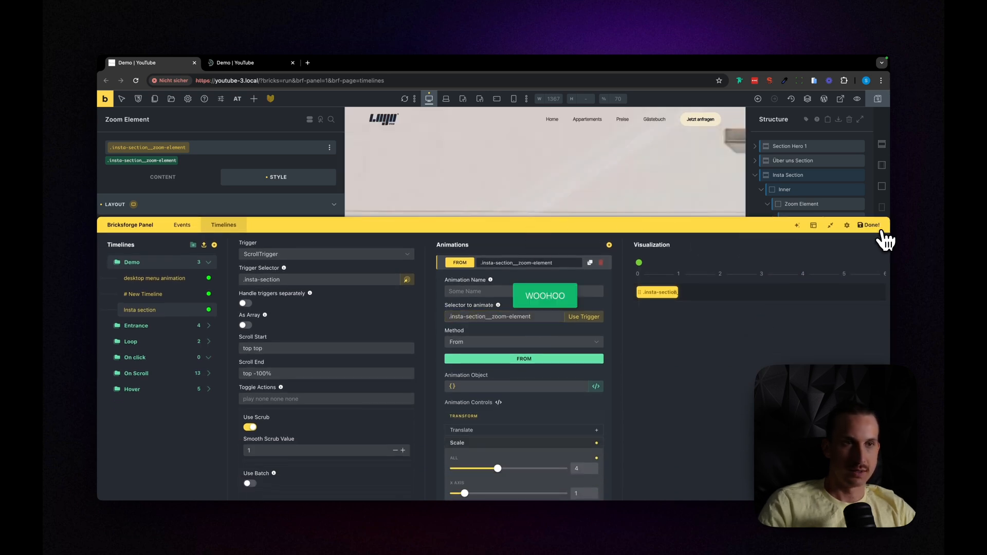
# Step: Reload the Demo page preview and scroll back and forth through the Insta Section to examine how all its zoom elements scale
pyautogui.click(233, 69)
pyautogui.press('super+r')
pyautogui.scroll(10, 438, 199)
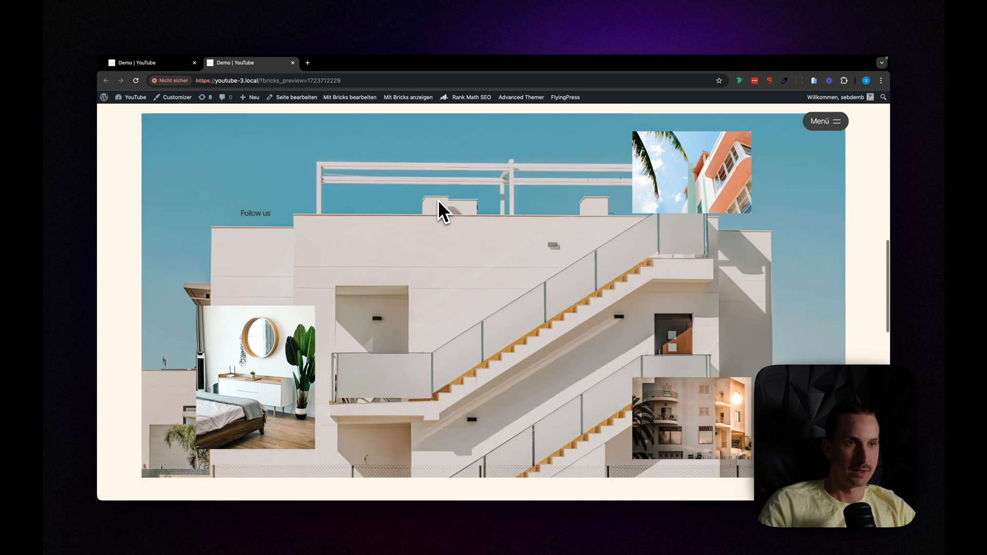
pyautogui.scroll(10, 437, 211)
pyautogui.click(166, 65)
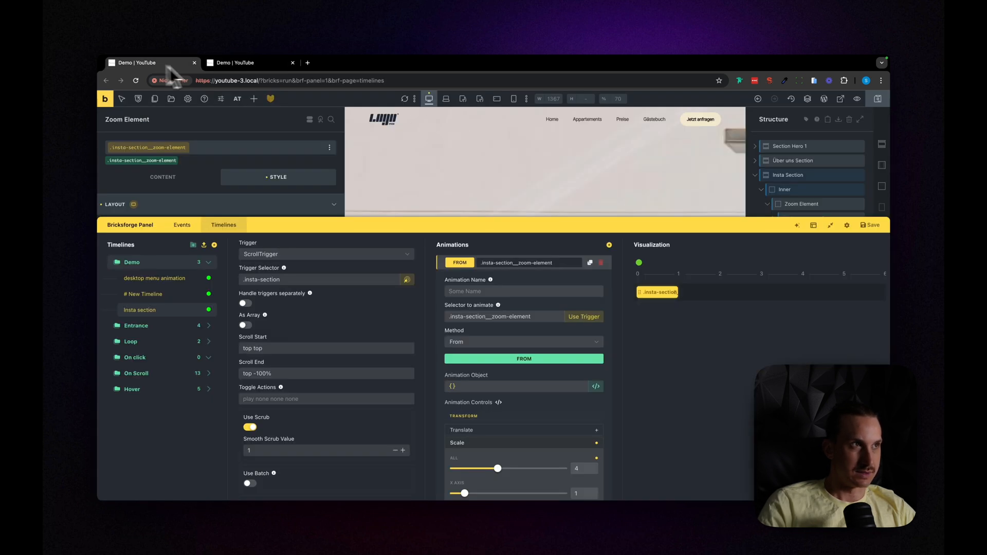
pyautogui.click(252, 64)
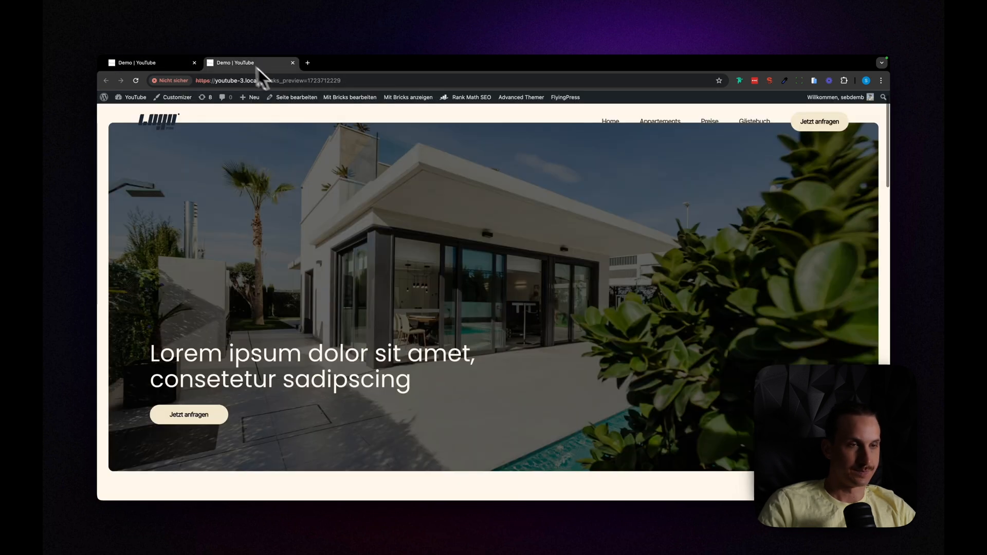
pyautogui.scroll(-10, 436, 204)
pyautogui.scroll(-5, 437, 206)
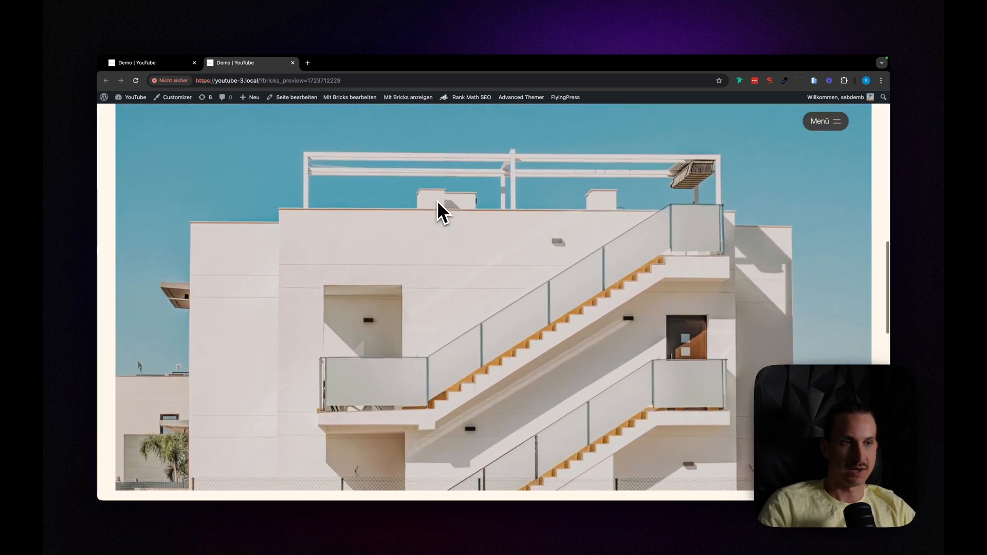
pyautogui.scroll(-1, 437, 208)
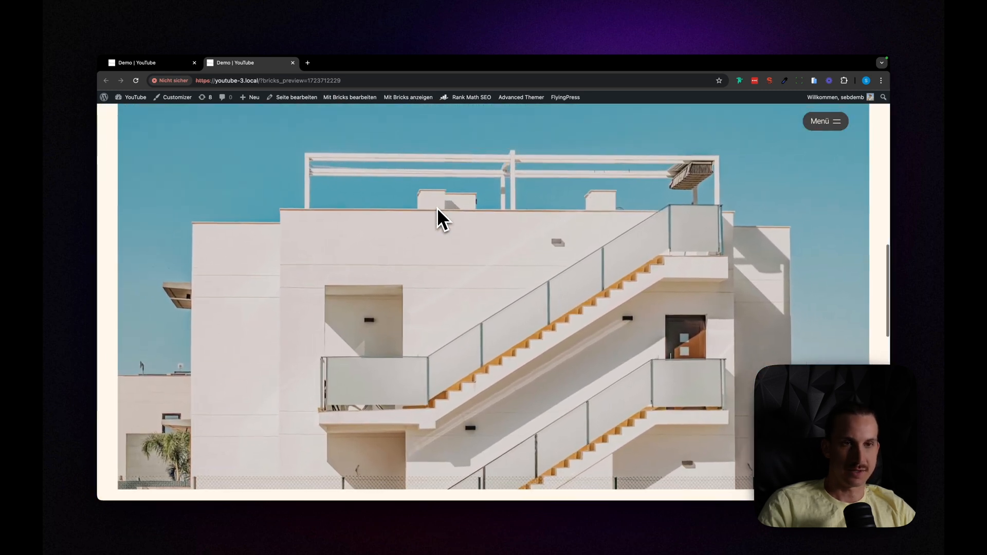
pyautogui.scroll(-2, 437, 207)
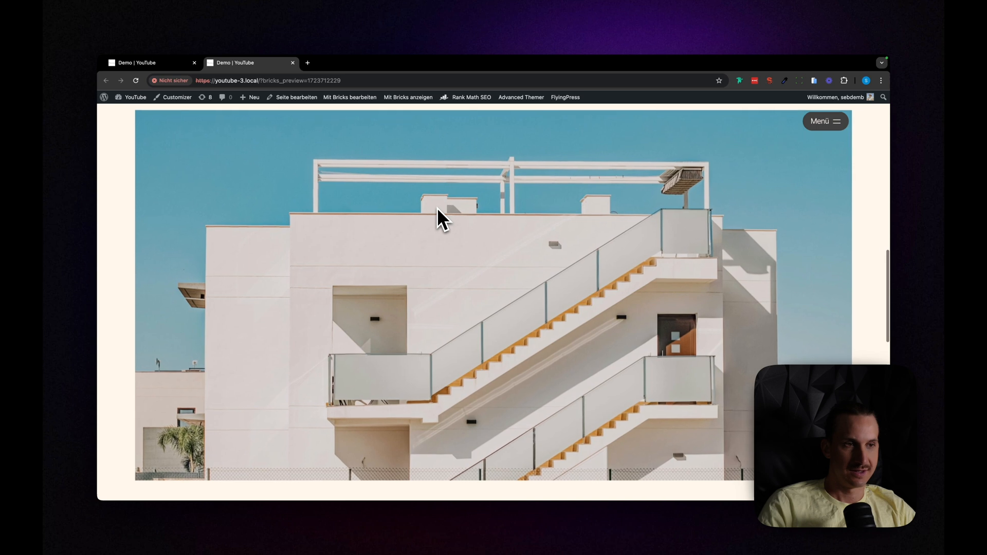
pyautogui.scroll(-4, 436, 210)
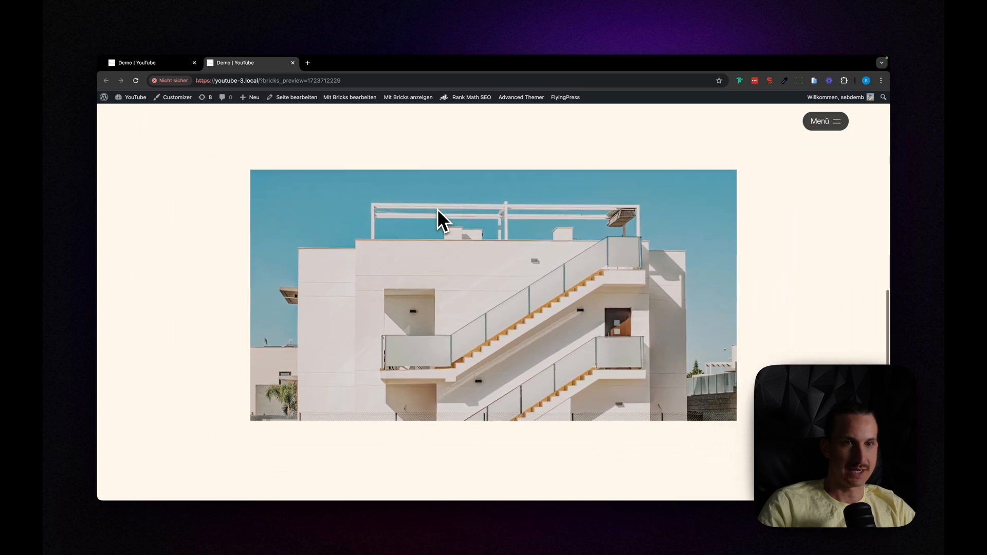
pyautogui.scroll(-4, 437, 209)
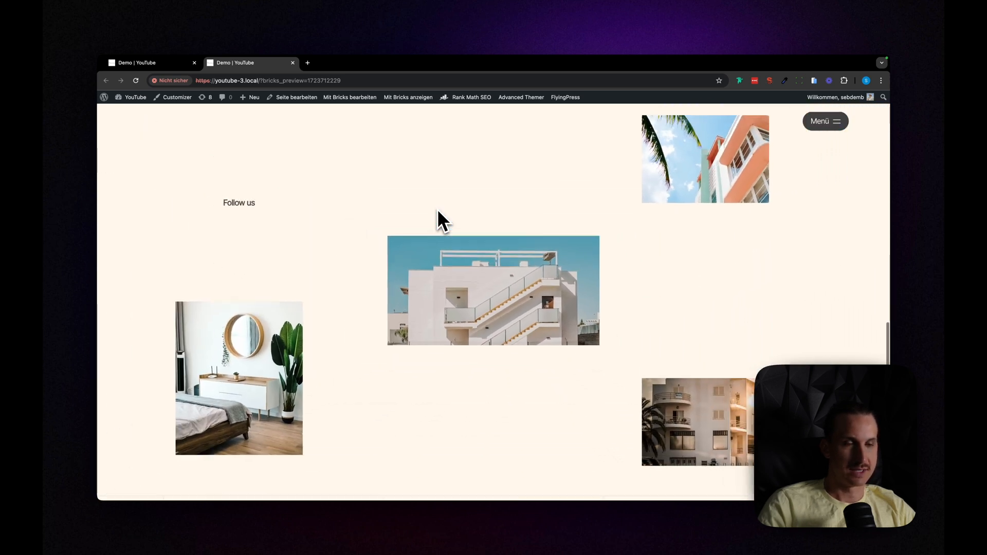
pyautogui.scroll(4, 437, 209)
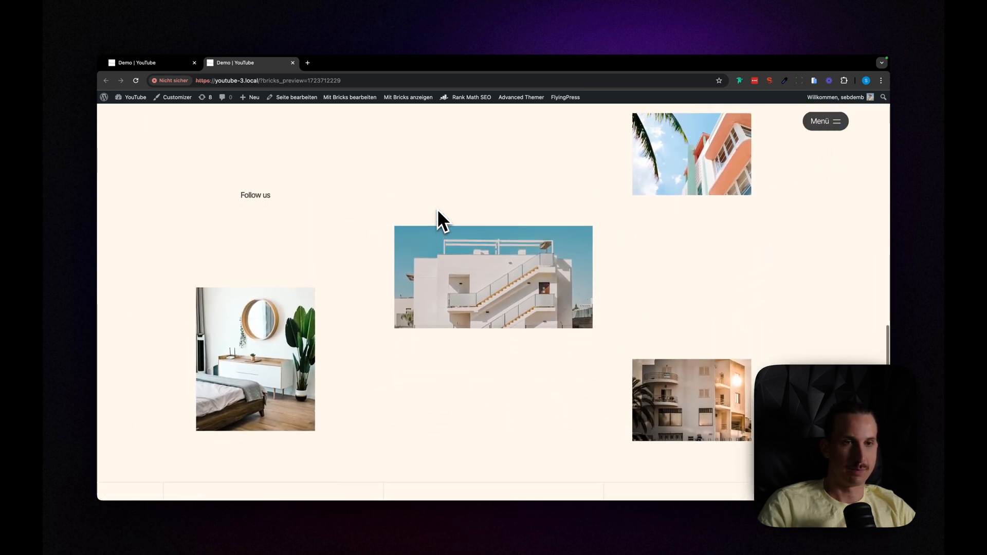
pyautogui.scroll(3, 437, 208)
pyautogui.scroll(-3, 437, 209)
pyautogui.scroll(-2, 168, 196)
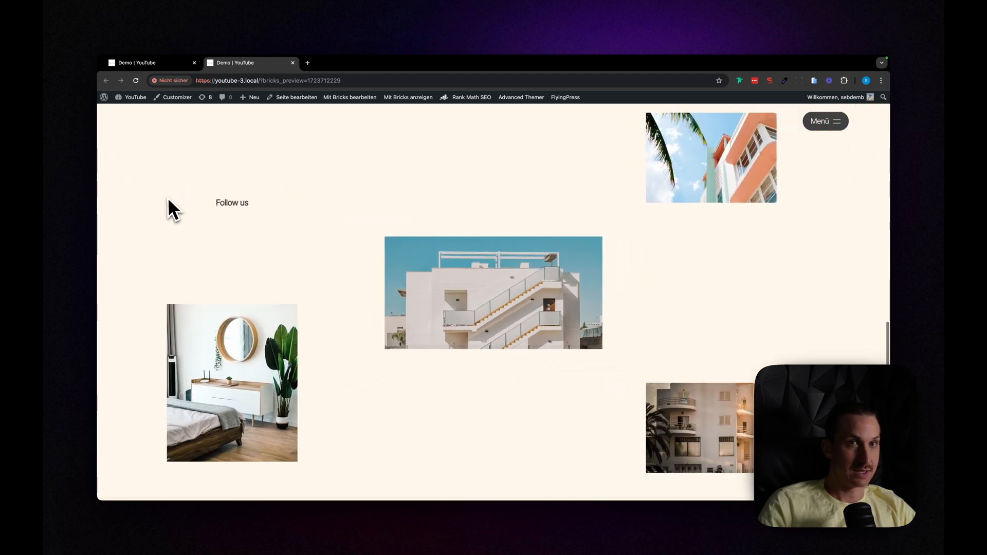
# Step: Back in the Demo page builder, close the Bricksforge panel and reload the canvas to inspect the Insta Section's icon
pyautogui.click(165, 64)
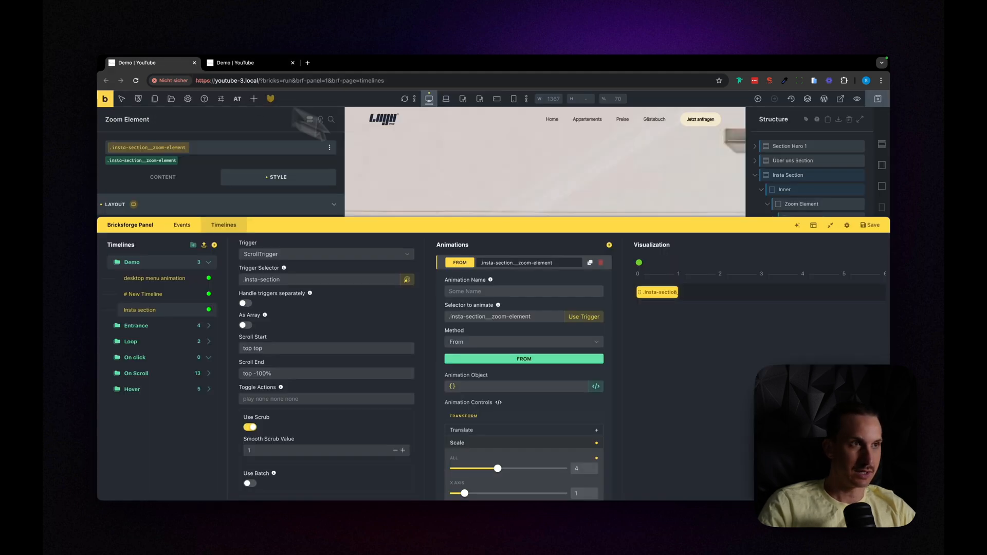
pyautogui.click(270, 98)
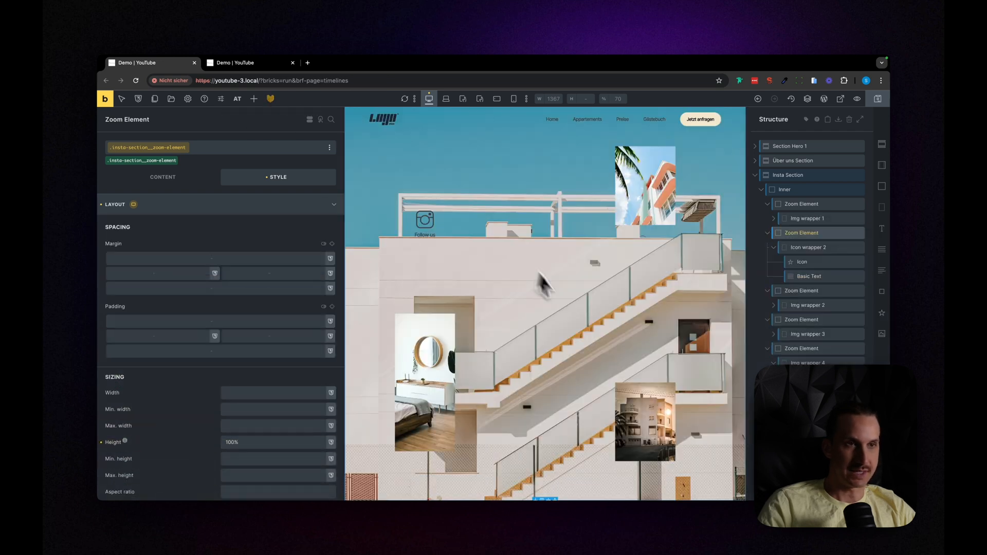
pyautogui.scroll(3, 659, 248)
pyautogui.scroll(-2, 652, 245)
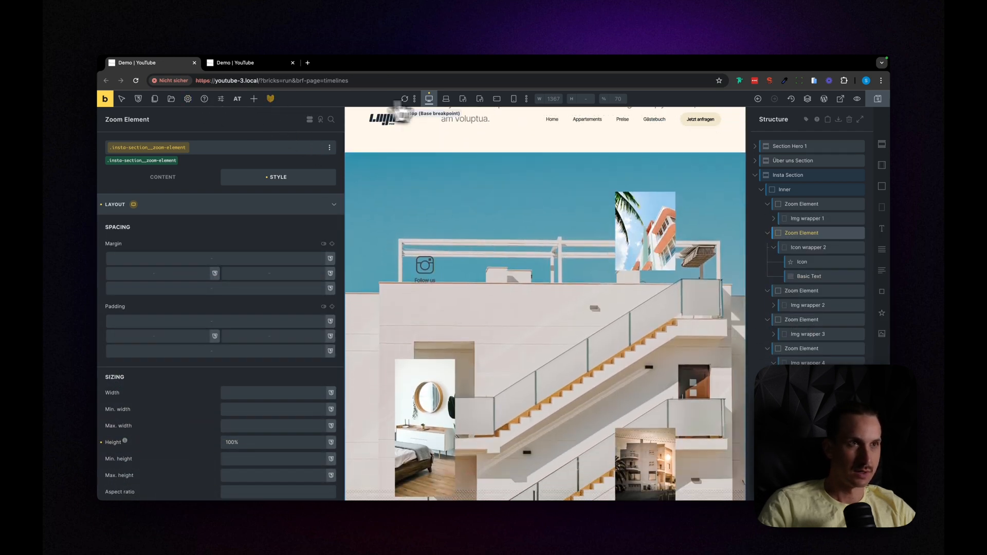
pyautogui.click(406, 101)
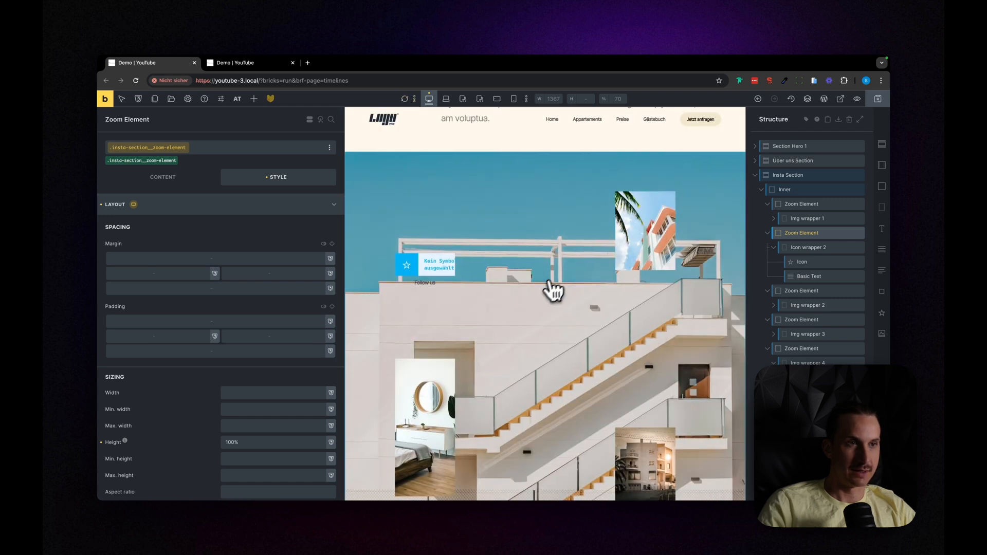
pyautogui.scroll(-1, 557, 284)
# Step: Set the Icon element in Icon wrapper 2 to the Instagram icon from Fontawesome - Brands, searching for "ins"
pyautogui.click(807, 262)
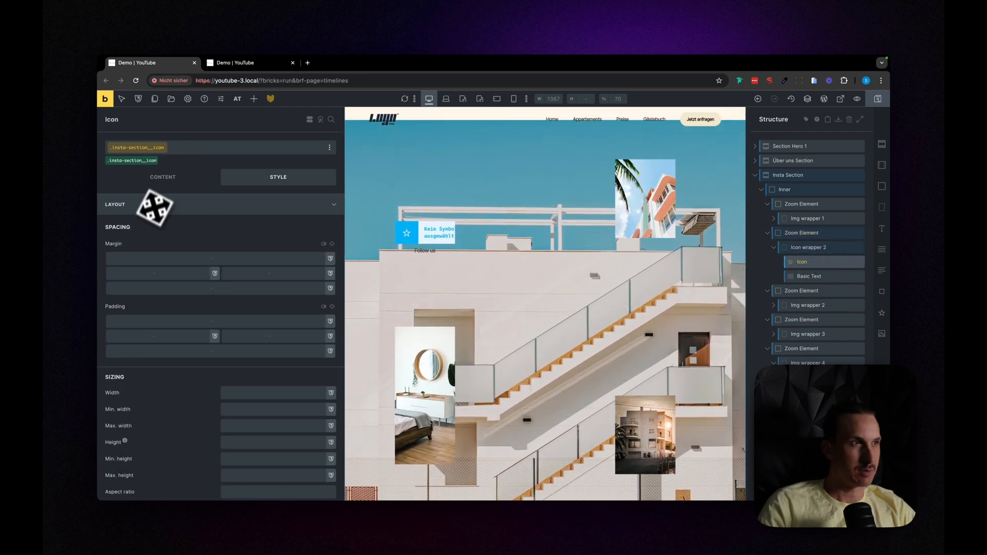
pyautogui.click(162, 176)
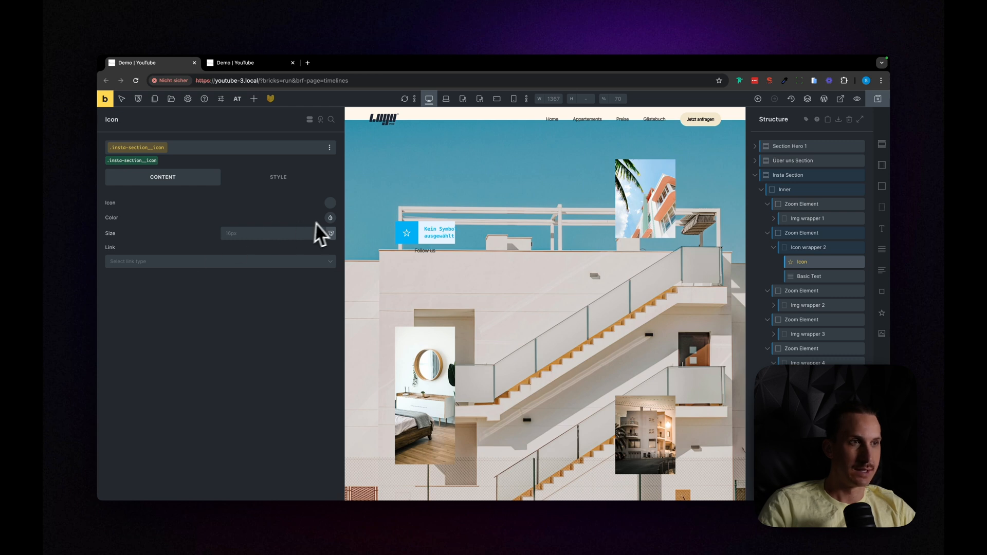
pyautogui.click(331, 207)
pyautogui.click(230, 227)
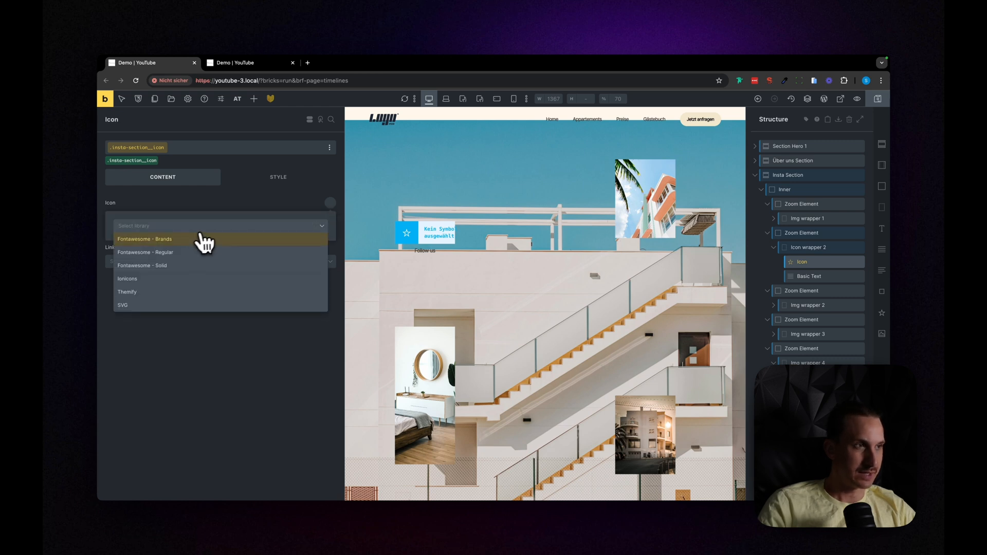
pyautogui.click(154, 239)
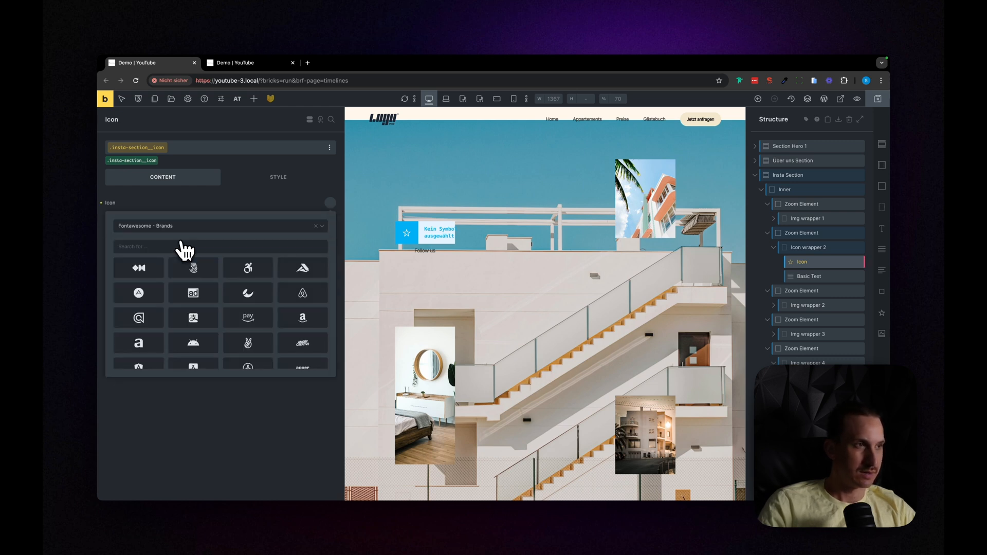
pyautogui.click(170, 245)
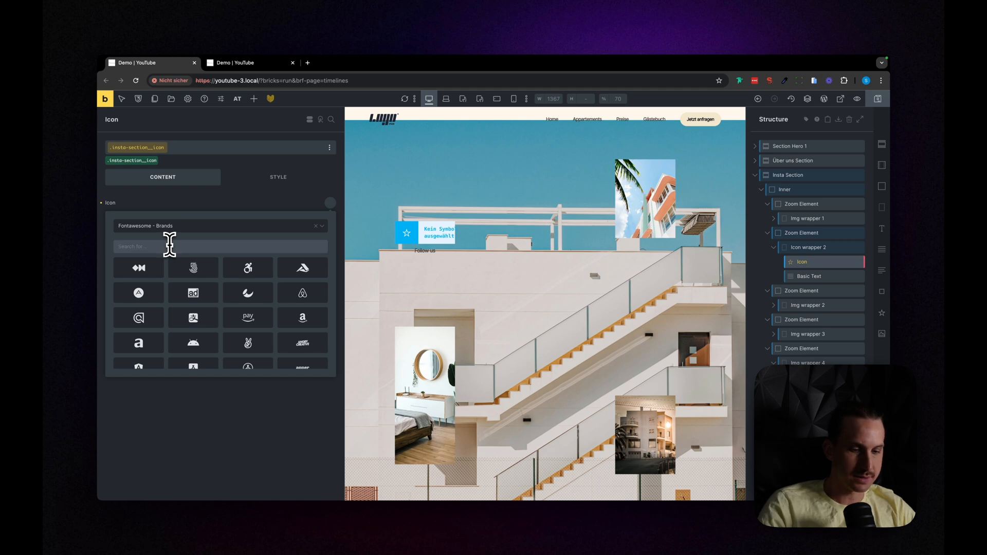
pyautogui.write('ins')
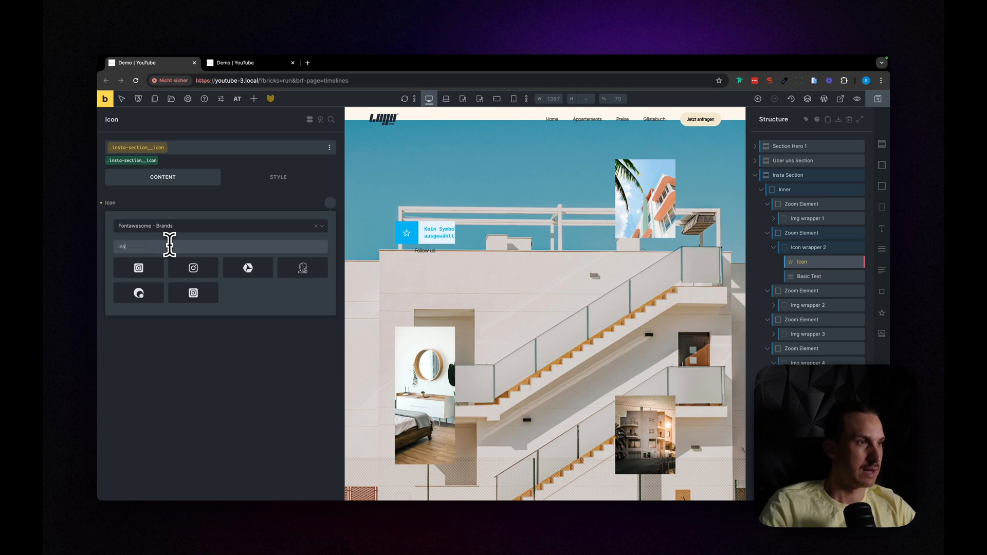
pyautogui.click(218, 273)
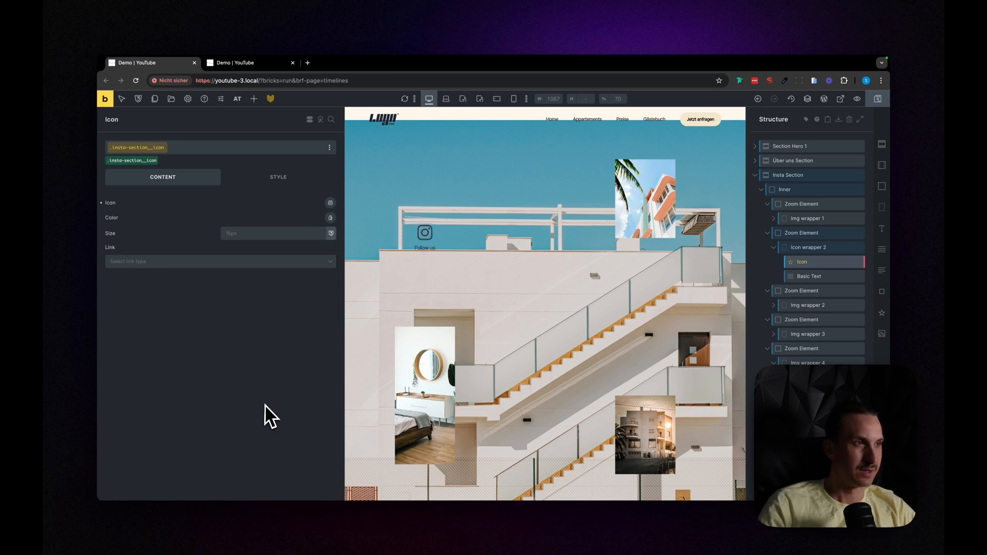
# Step: Set the Instagram icon's colour to black from the Core Framework palette
pyautogui.click(330, 218)
pyautogui.scroll(-4, 251, 277)
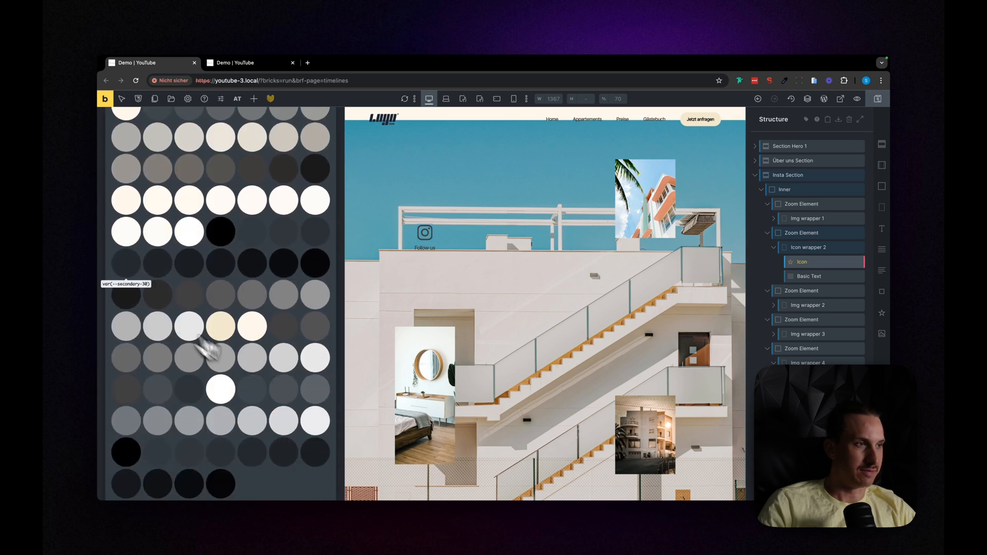
pyautogui.scroll(-3, 135, 292)
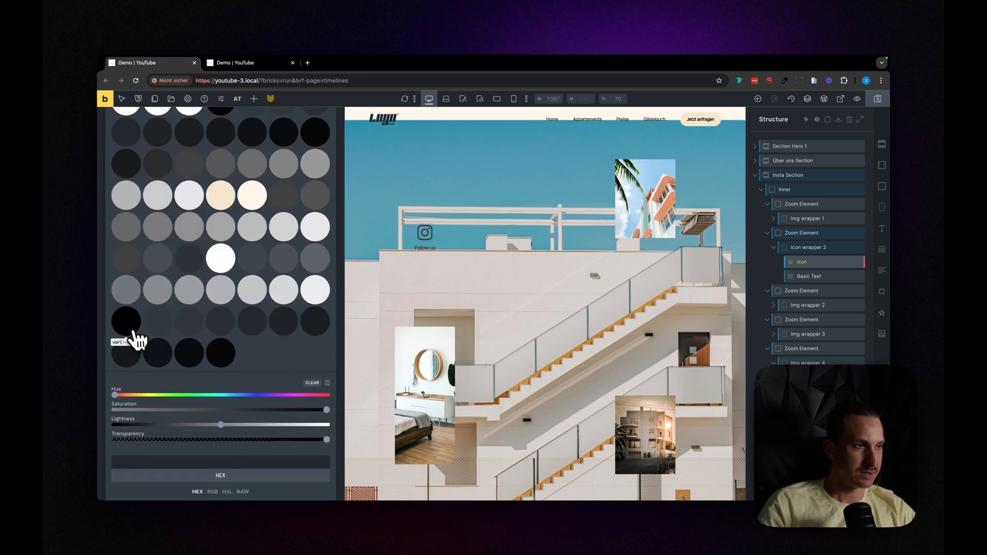
pyautogui.scroll(7, 220, 412)
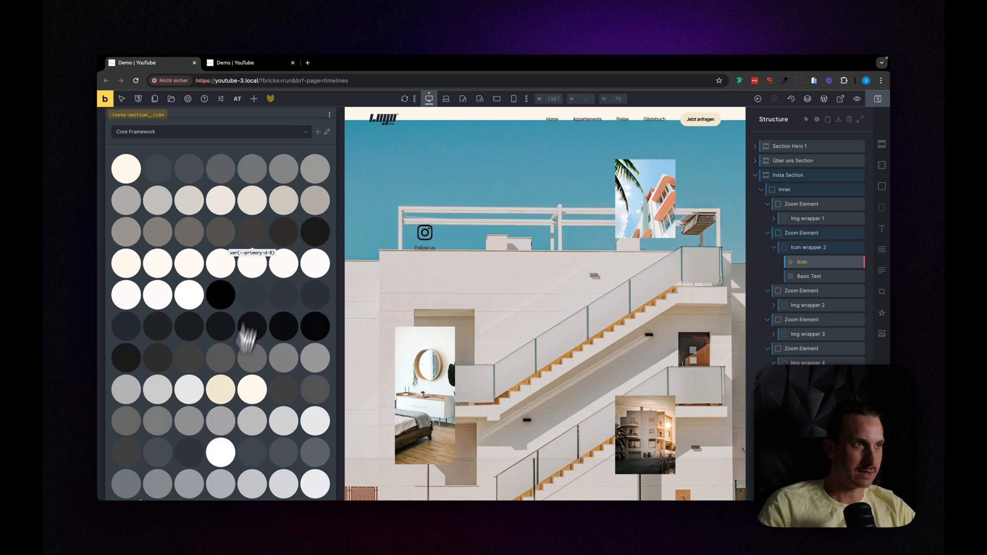
pyautogui.click(226, 206)
# Step: Open the Instagram icon's size for editing
pyautogui.click(266, 231)
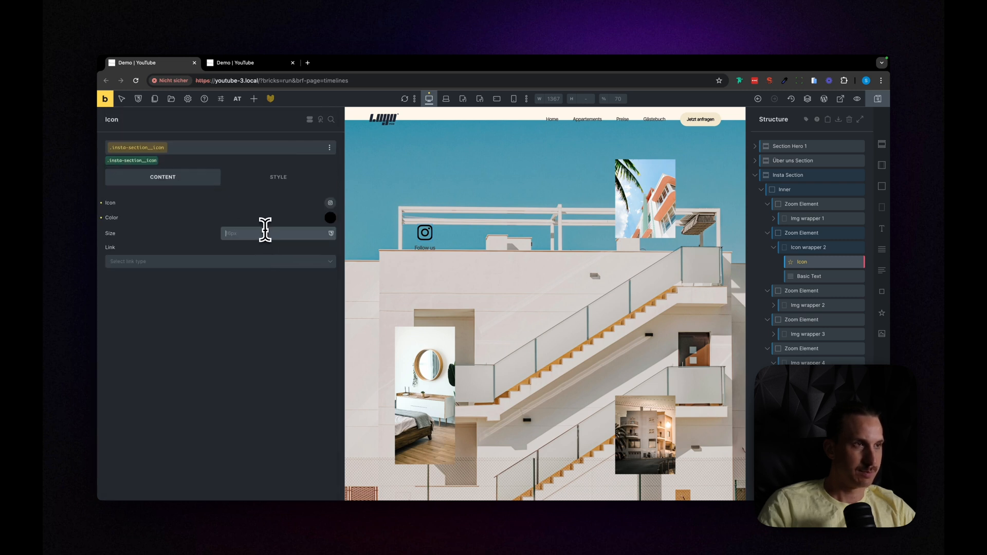
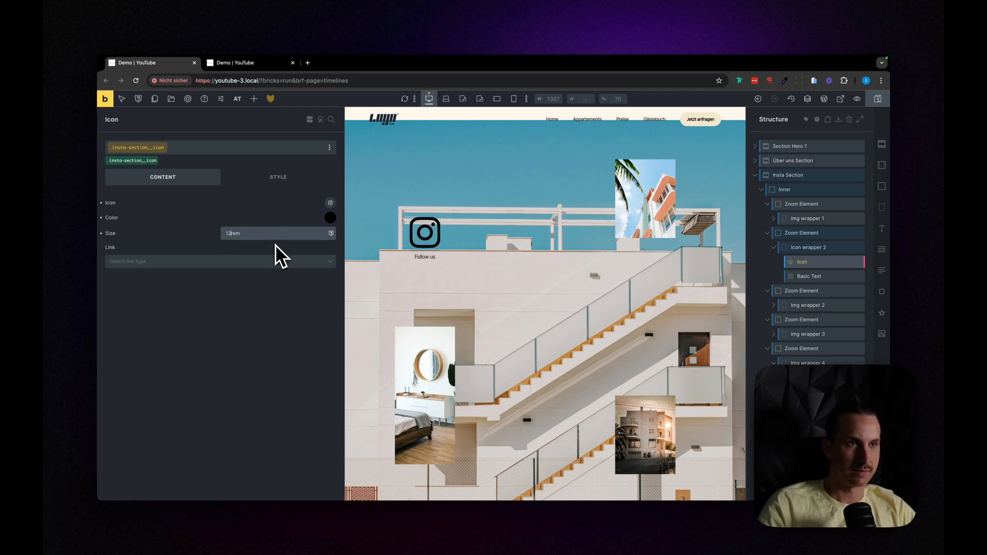
# Step: Preview the Insta Section without the editing panels to check the icon and image layout, ending back in the builder
pyautogui.press('super+p')
pyautogui.scroll(4, 509, 265)
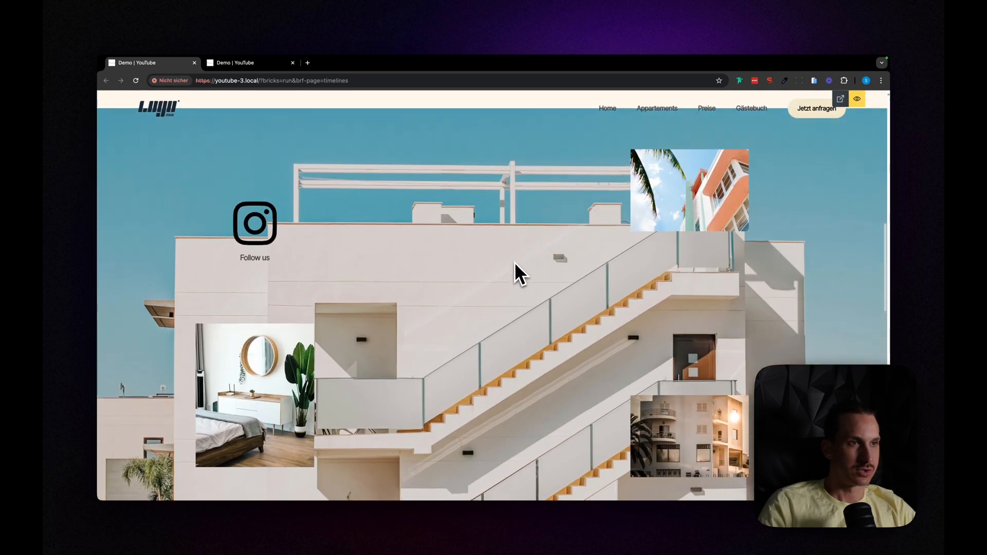
pyautogui.scroll(-1, 510, 262)
pyautogui.scroll(-2, 422, 247)
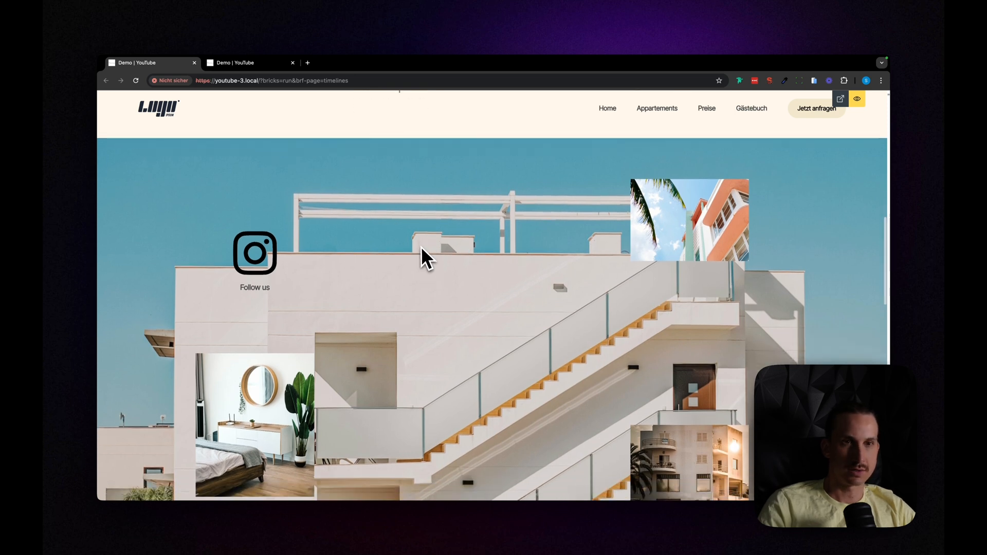
pyautogui.press('super+p')
pyautogui.press('super+p')
pyautogui.scroll(-2, 491, 308)
pyautogui.scroll(2, 498, 314)
pyautogui.press('super+p')
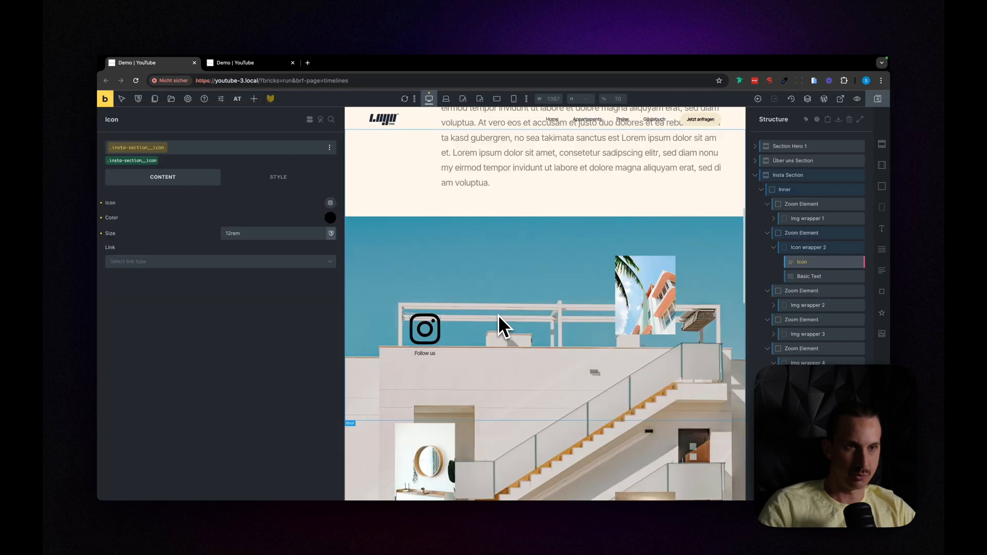
# Step: Switch to the front-end Demo page and examine the Insta Section's zoom-out animation from the hero to the footer and back
pyautogui.click(241, 64)
pyautogui.scroll(10, 384, 198)
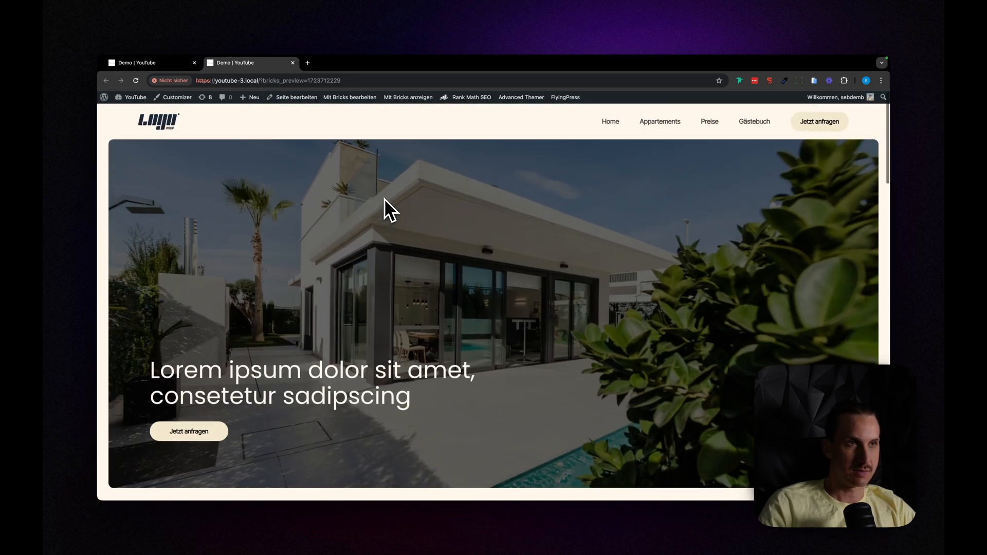
pyautogui.scroll(-5, 384, 198)
pyautogui.scroll(-6, 384, 198)
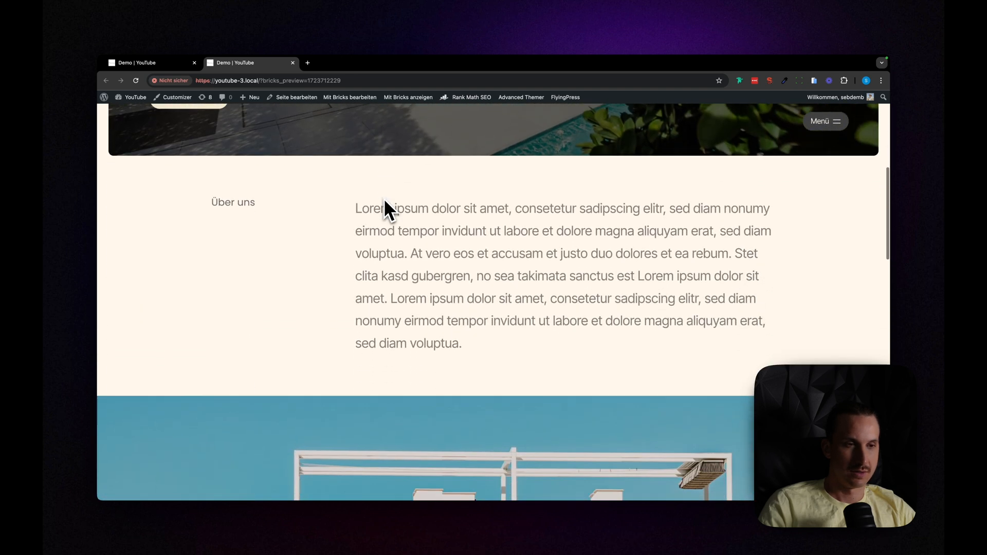
pyautogui.scroll(-2, 383, 198)
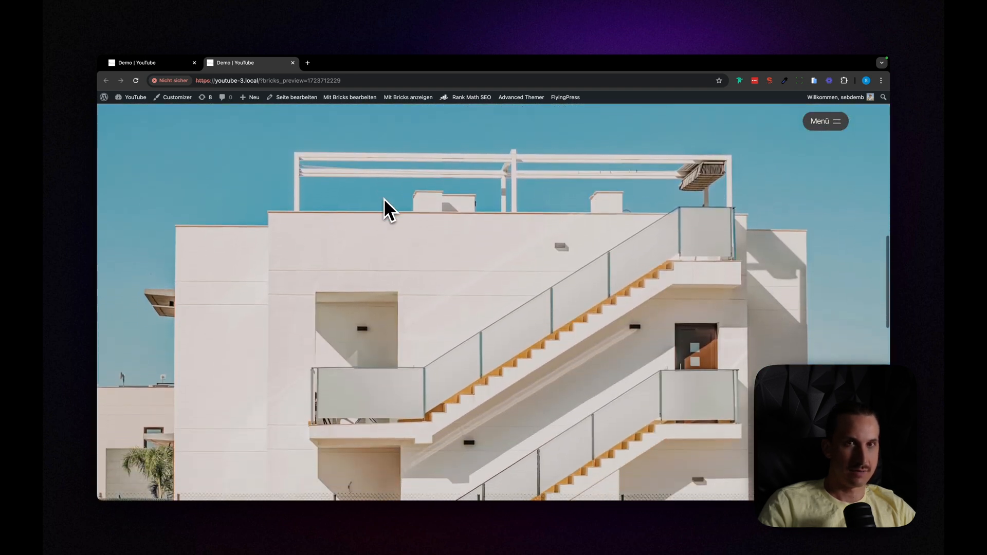
pyautogui.scroll(1, 384, 198)
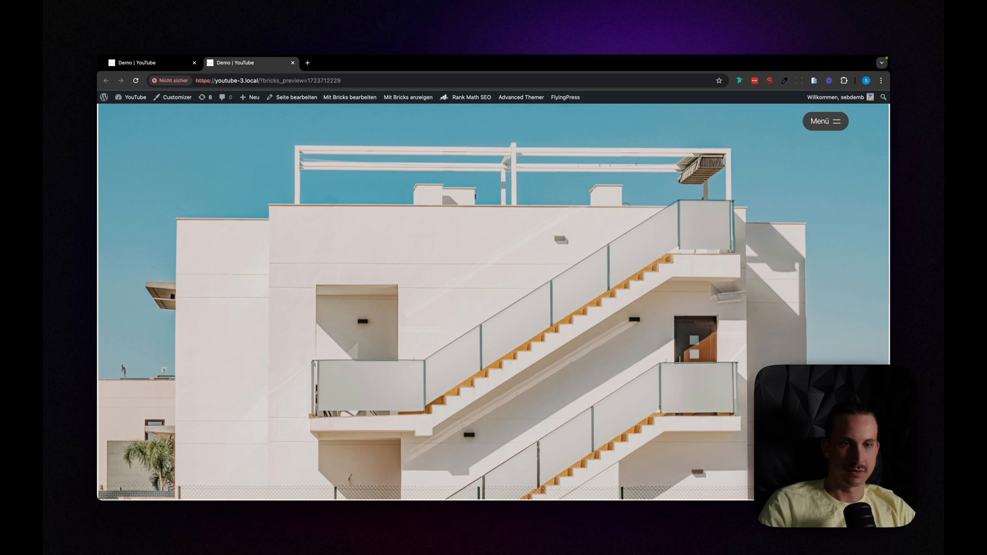
pyautogui.scroll(-2, 554, 293)
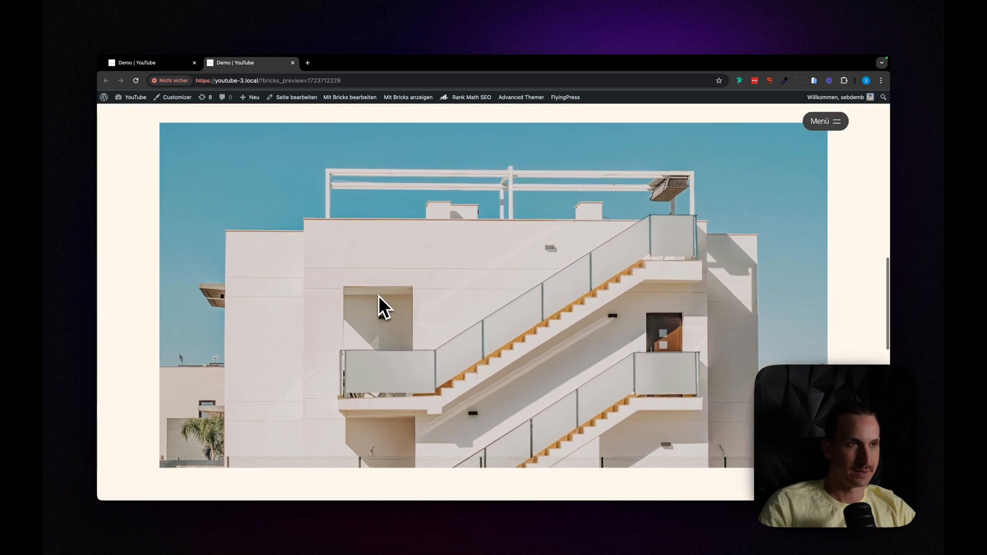
pyautogui.scroll(-3, 379, 295)
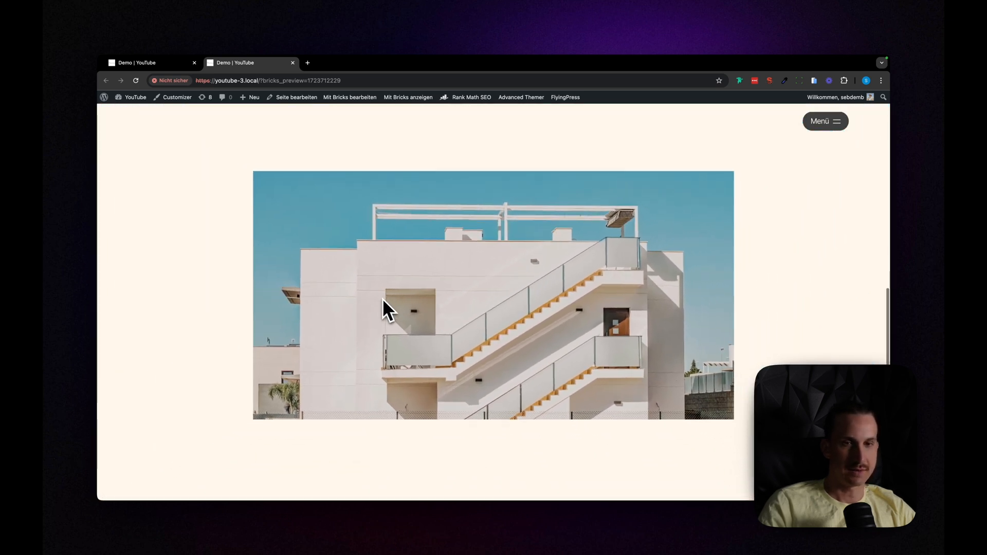
pyautogui.scroll(-3, 393, 305)
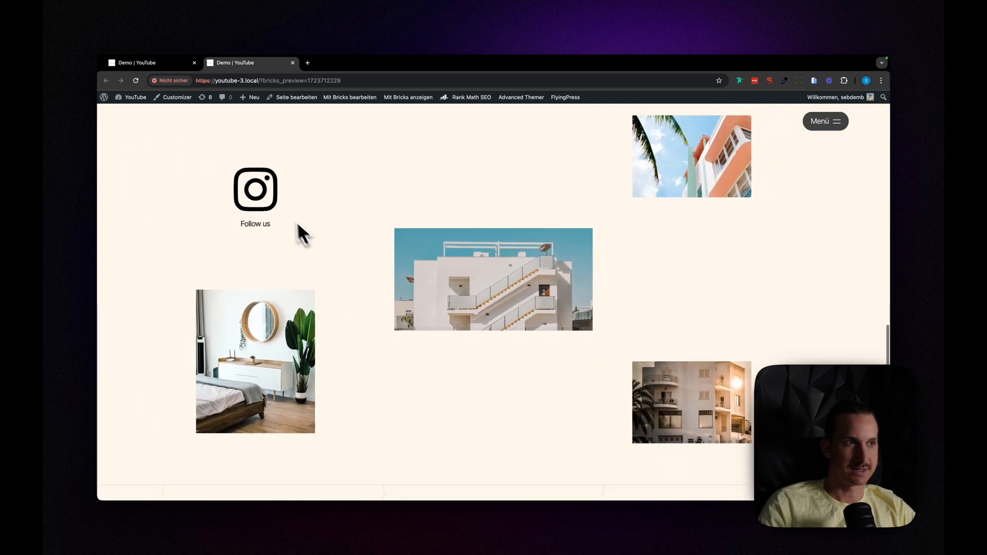
pyautogui.scroll(-6, 441, 332)
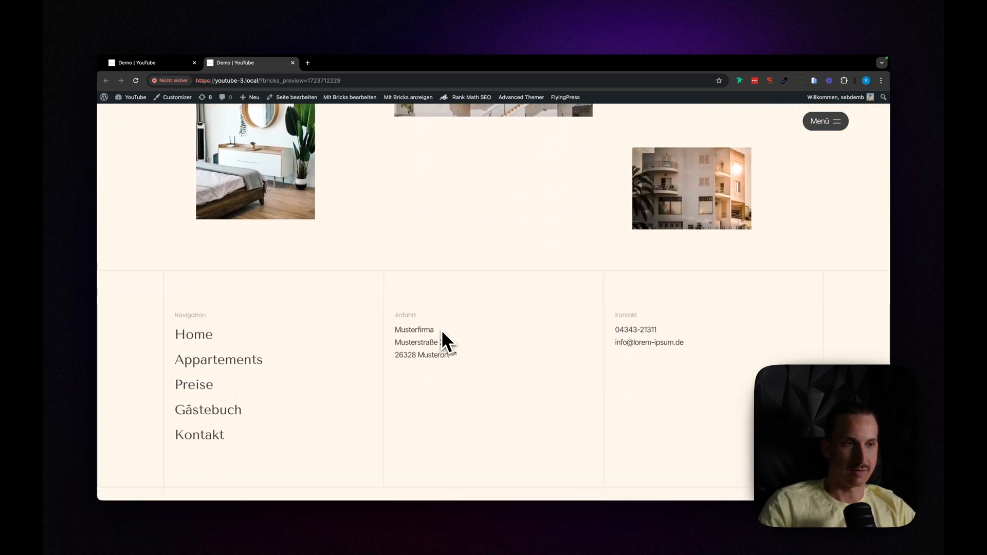
pyautogui.scroll(5, 444, 334)
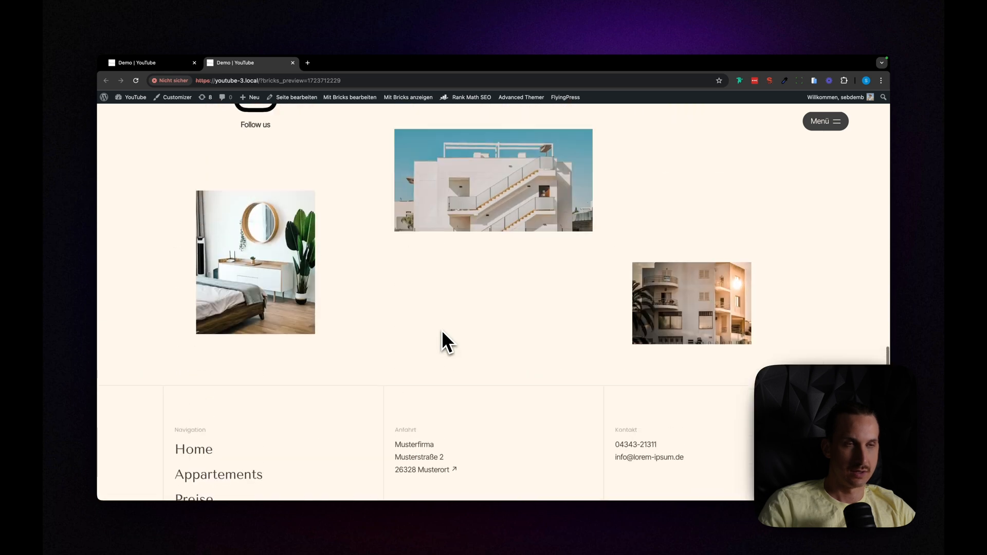
pyautogui.scroll(5, 442, 331)
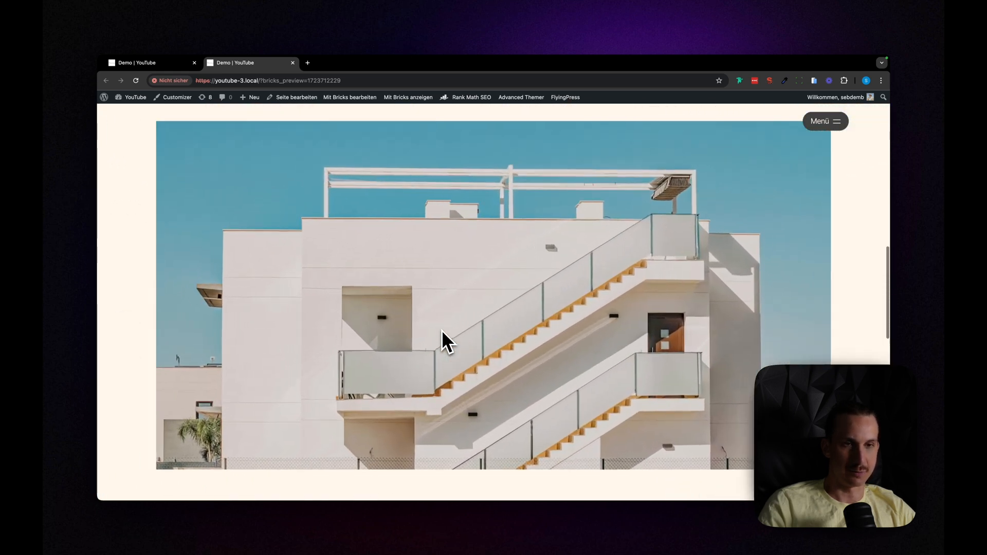
pyautogui.scroll(8, 442, 330)
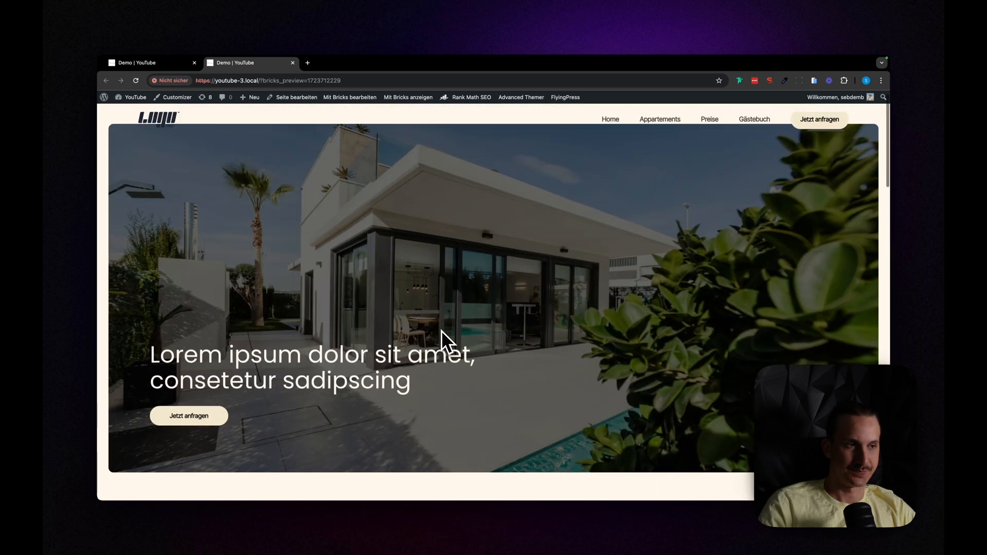
# Step: Replay the pinned zoom animation in both directions, examining how the Instagram icon and surrounding images move into place
pyautogui.scroll(-5, 442, 330)
pyautogui.scroll(-5, 441, 330)
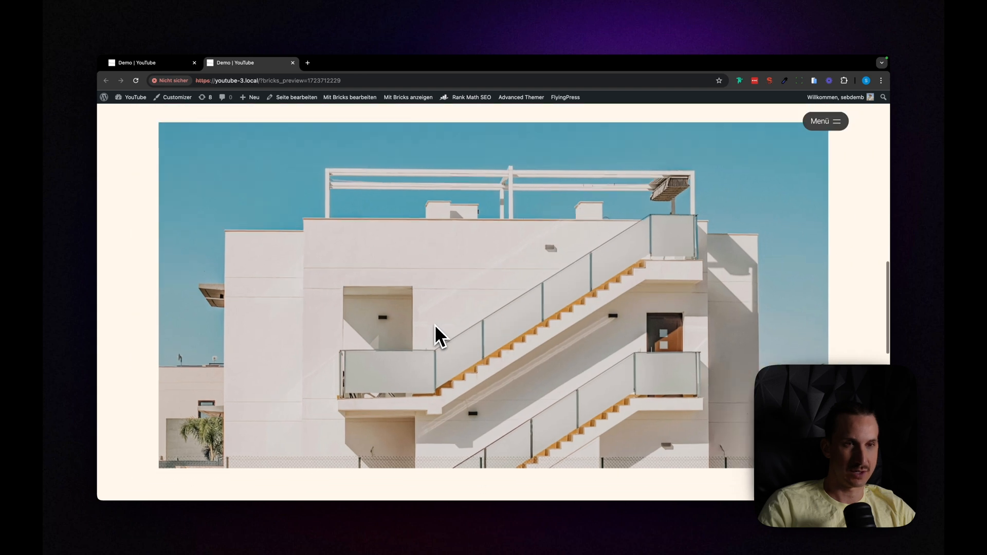
pyautogui.scroll(-3, 385, 336)
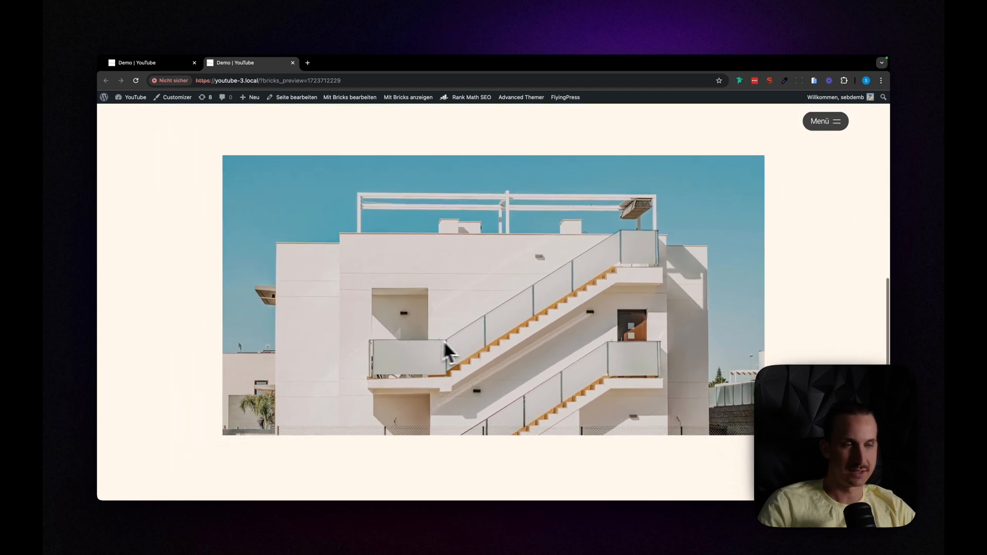
pyautogui.scroll(-3, 463, 341)
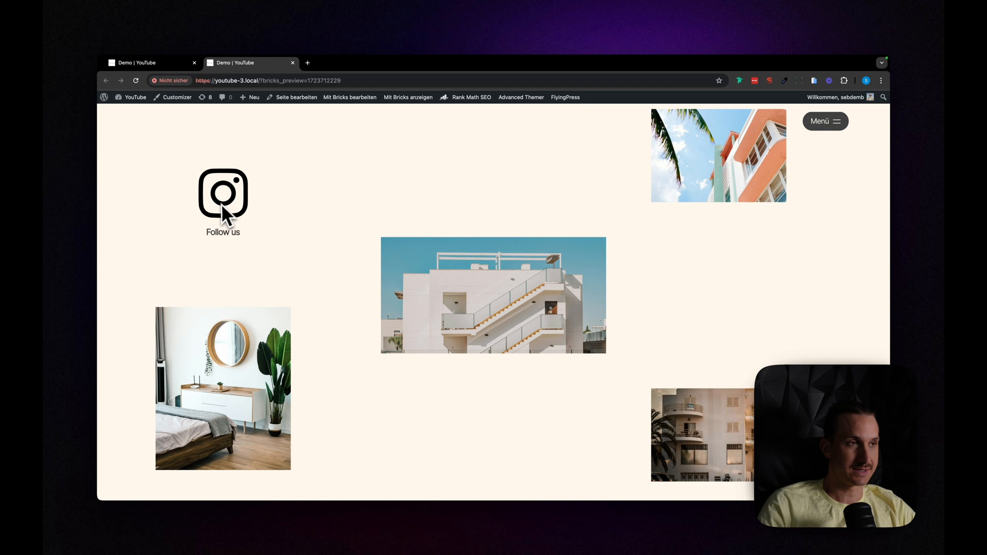
pyautogui.scroll(-2, 288, 241)
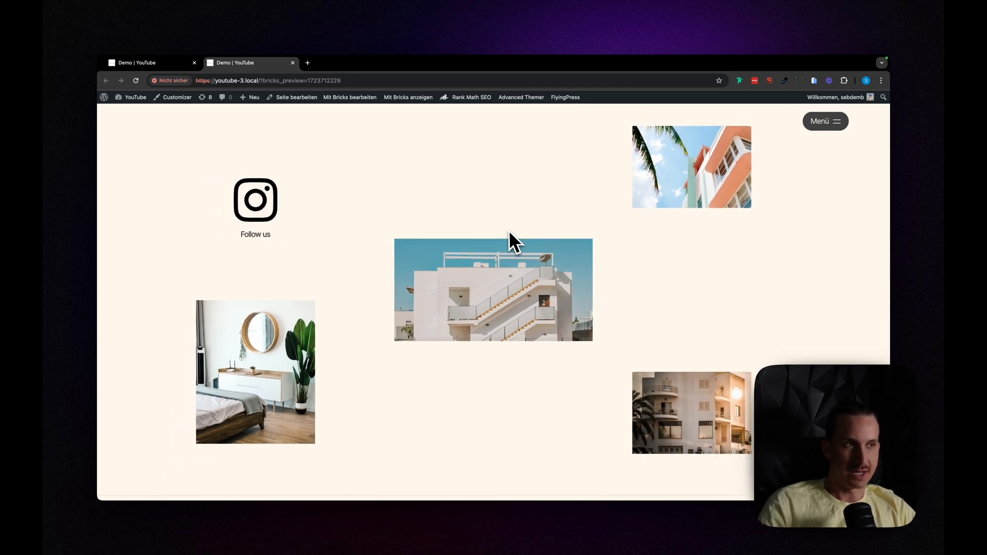
pyautogui.scroll(3, 508, 230)
pyautogui.scroll(-2, 508, 229)
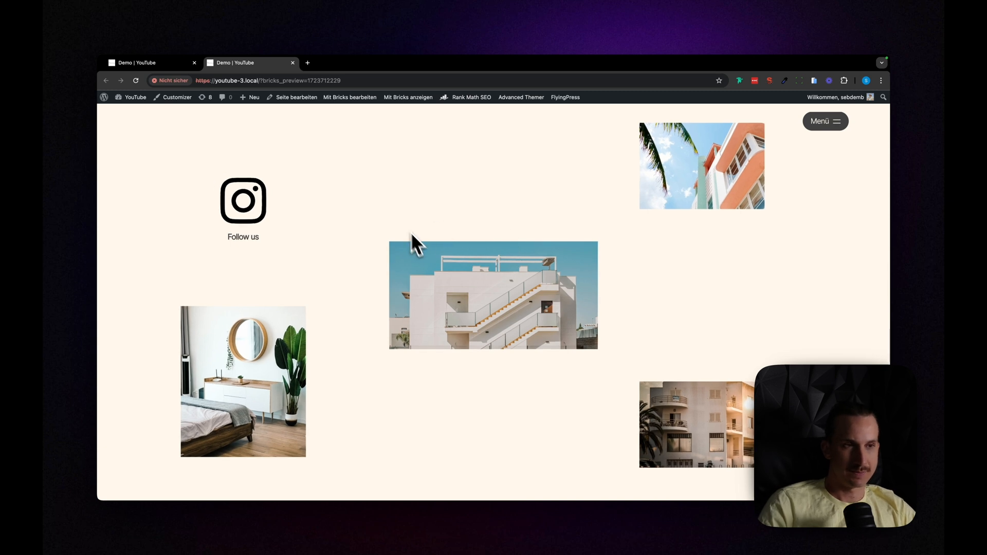
pyautogui.scroll(2, 384, 392)
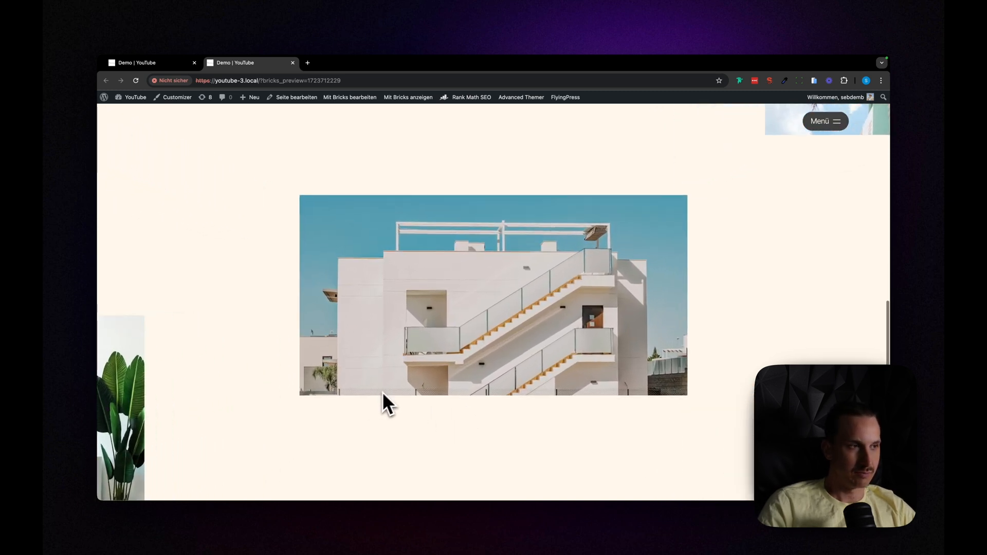
pyautogui.scroll(-2, 154, 410)
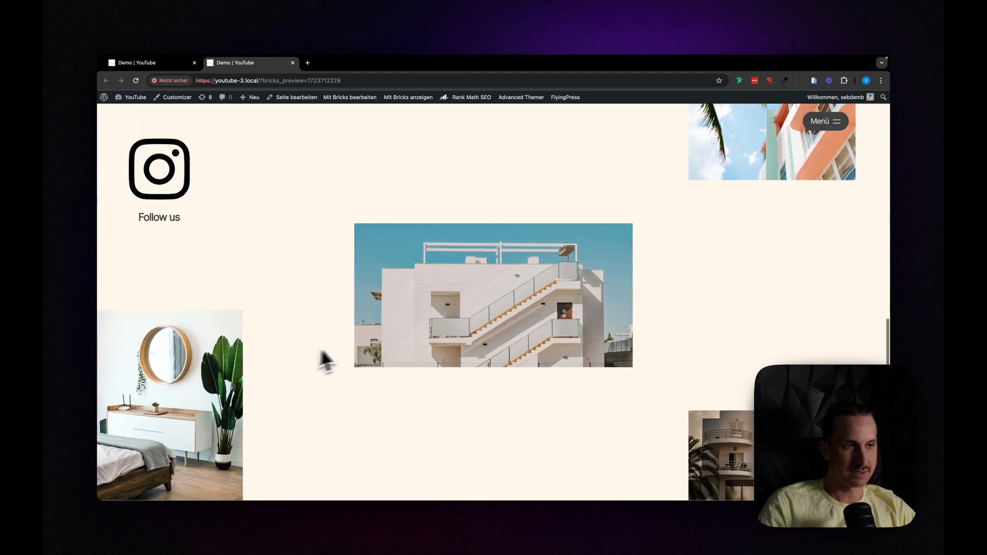
# Step: Return to the Demo page builder and collapse all the Zoom Elements in the Insta Section's structure tree
pyautogui.click(170, 63)
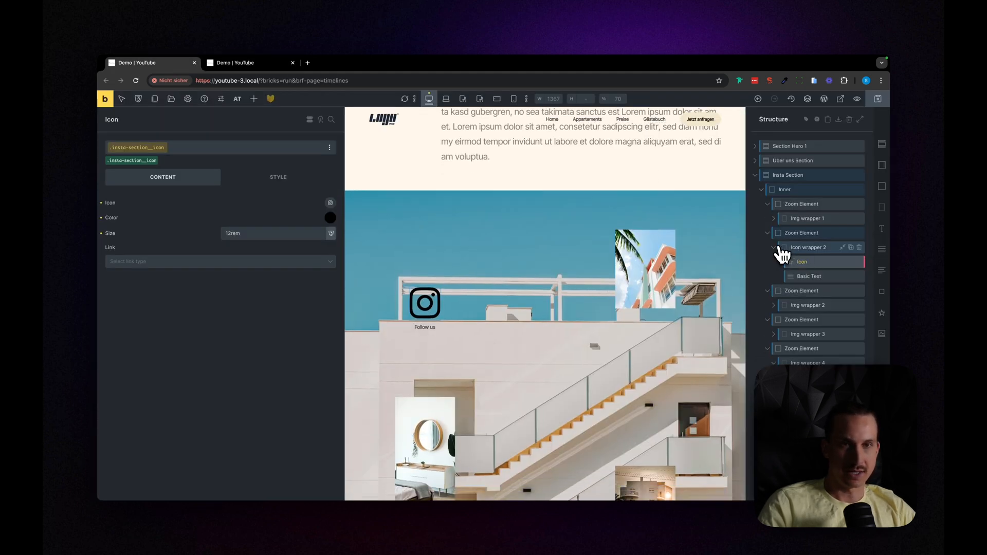
pyautogui.click(775, 247)
pyautogui.click(768, 234)
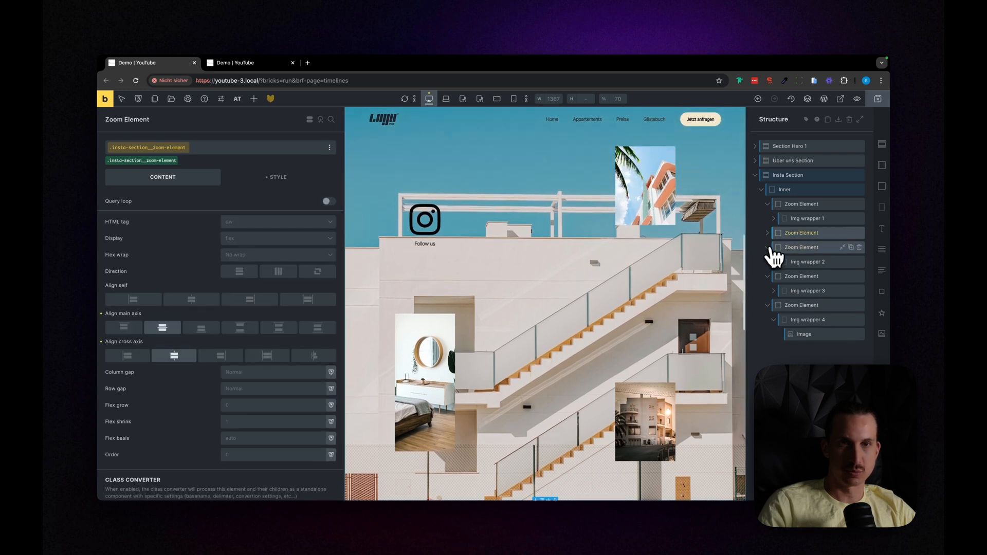
pyautogui.click(768, 247)
pyautogui.click(768, 263)
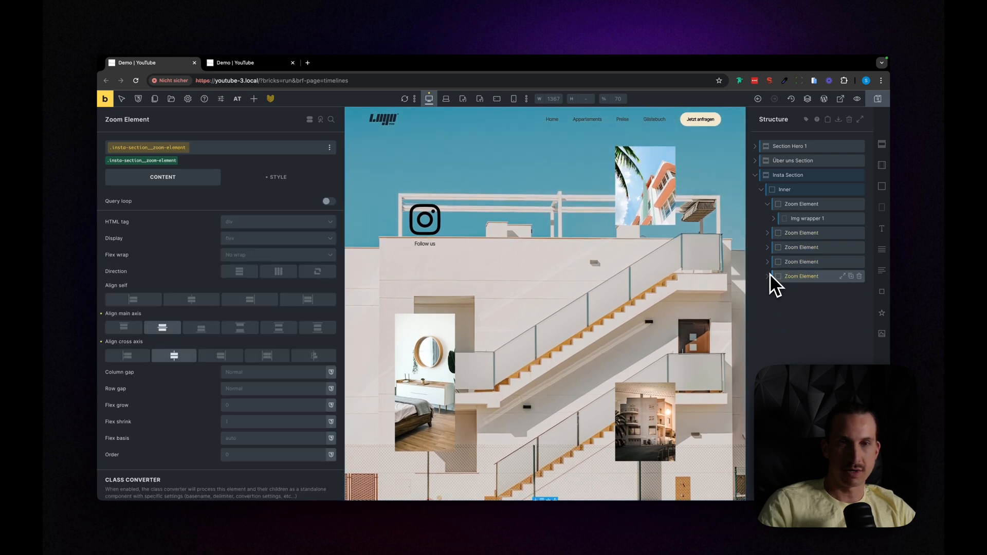
pyautogui.click(767, 205)
# Step: Open the Bricksforge timelines and review the Insta section timeline's scroll trigger and its zoom-element From animation settings
pyautogui.click(281, 102)
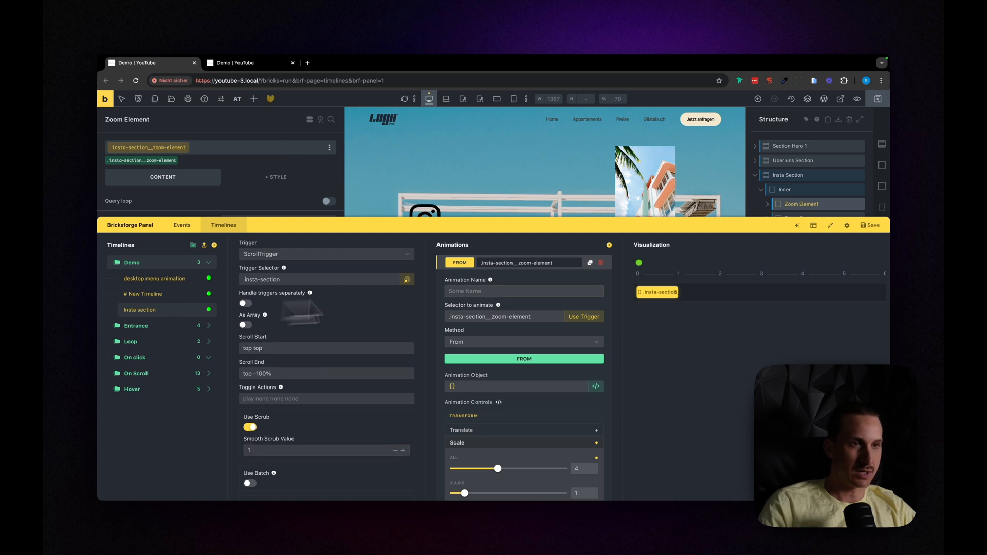
pyautogui.scroll(-10, 540, 420)
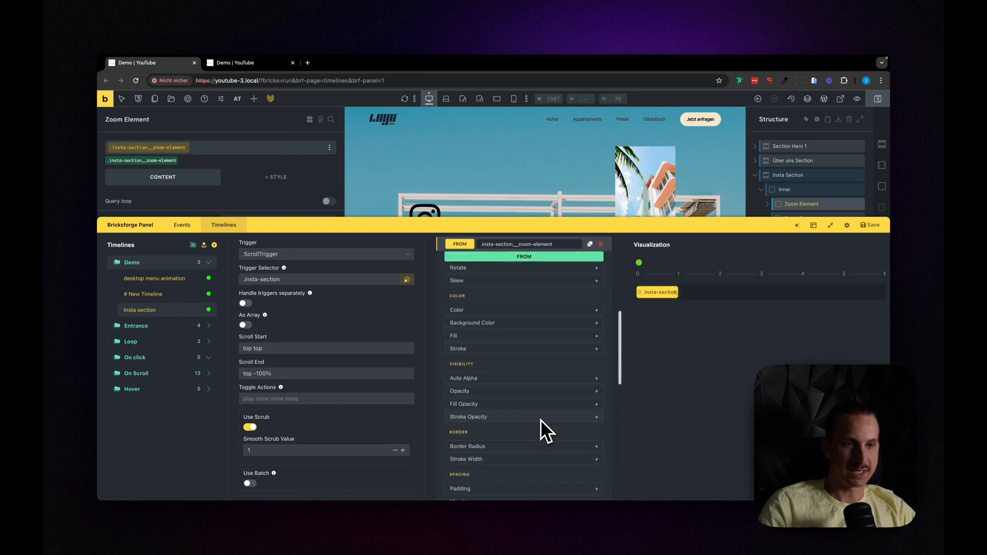
pyautogui.scroll(3, 534, 391)
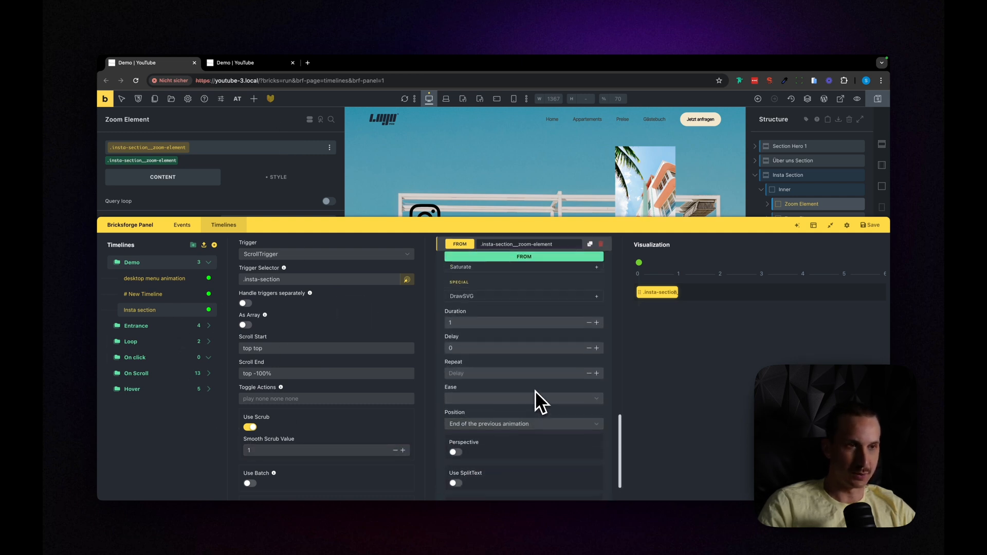
pyautogui.scroll(5, 536, 391)
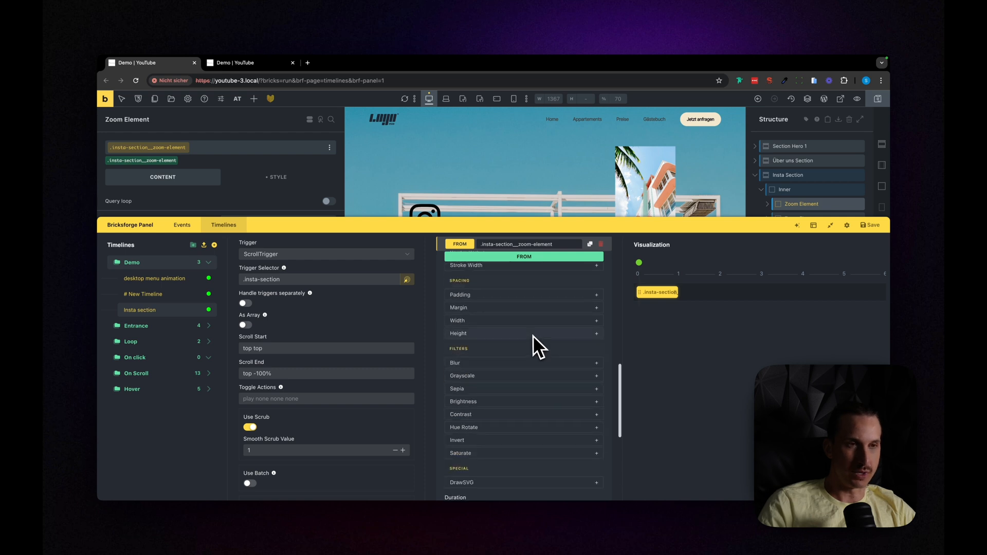
pyautogui.scroll(4, 533, 331)
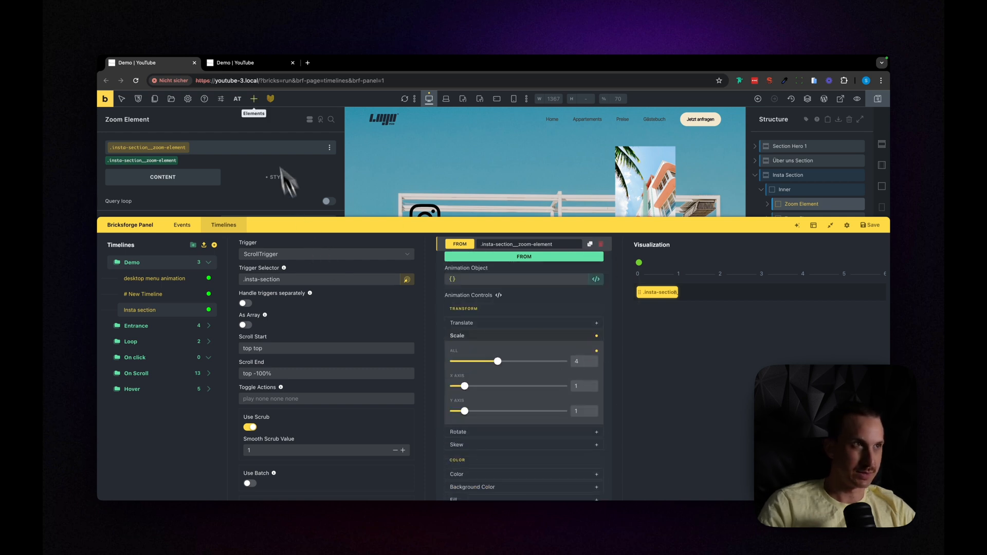
# Step: Switch back to the front-end Demo page and examine the finished scroll-scrubbed zoom effect of the Insta Section in both directions
pyautogui.click(241, 62)
pyautogui.scroll(-3, 541, 261)
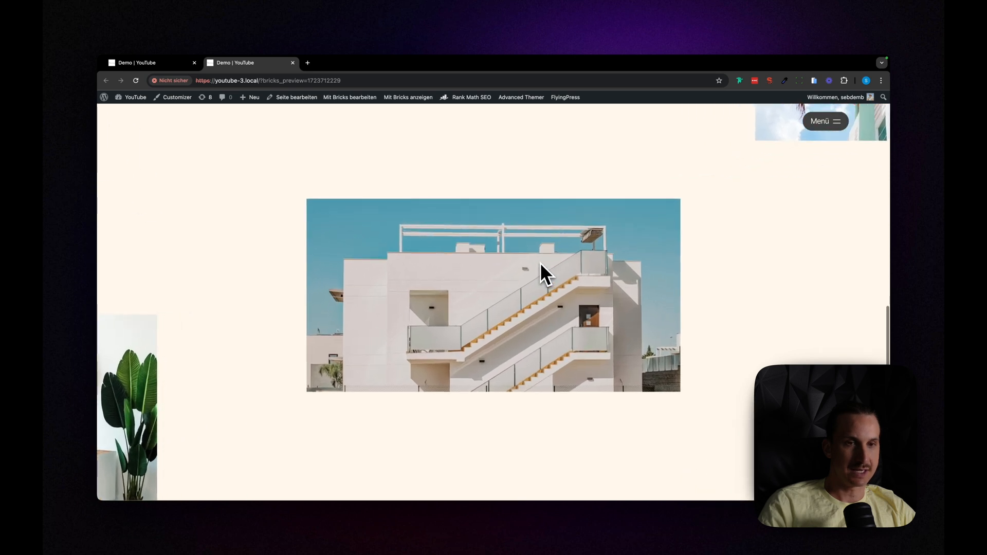
pyautogui.scroll(-2, 535, 288)
pyautogui.scroll(1, 534, 291)
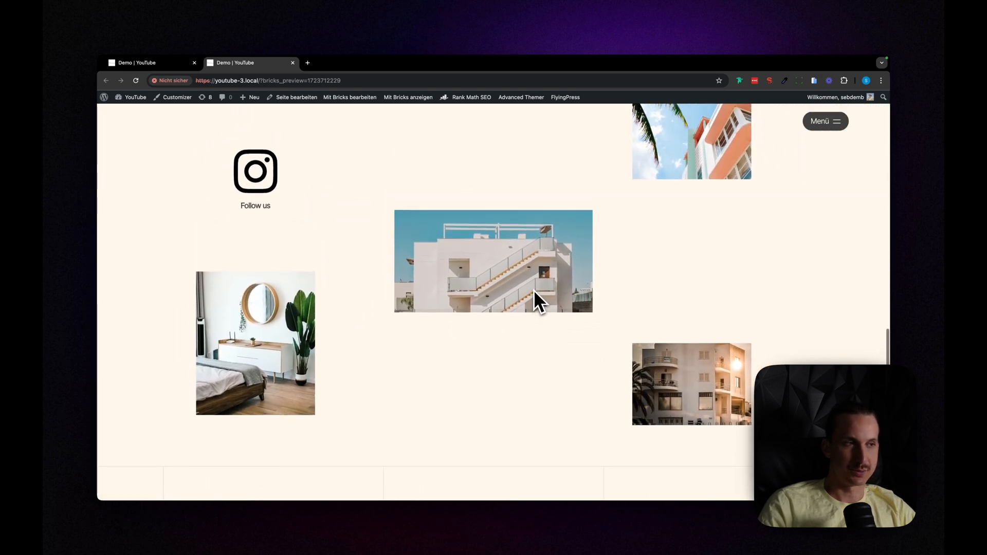
pyautogui.scroll(3, 533, 292)
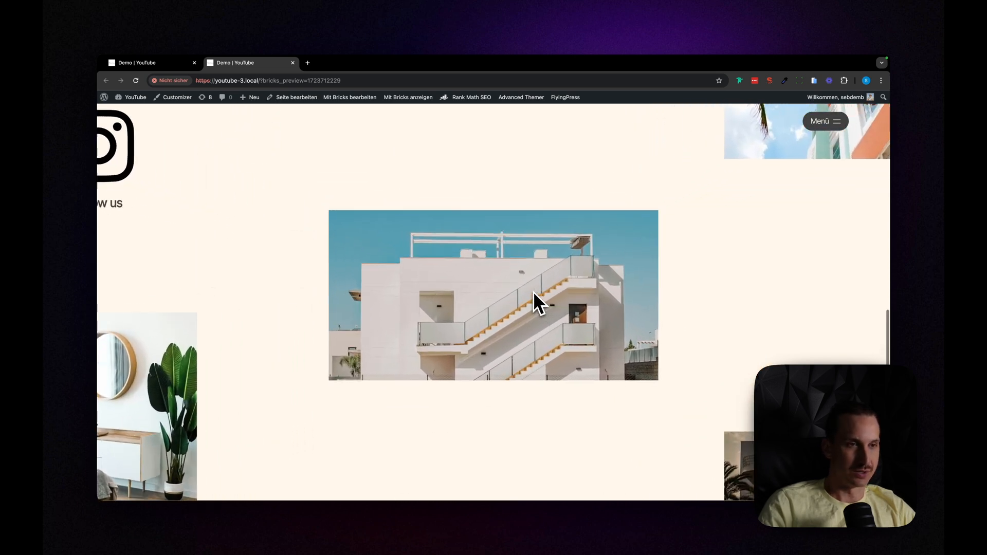
pyautogui.scroll(-2, 533, 292)
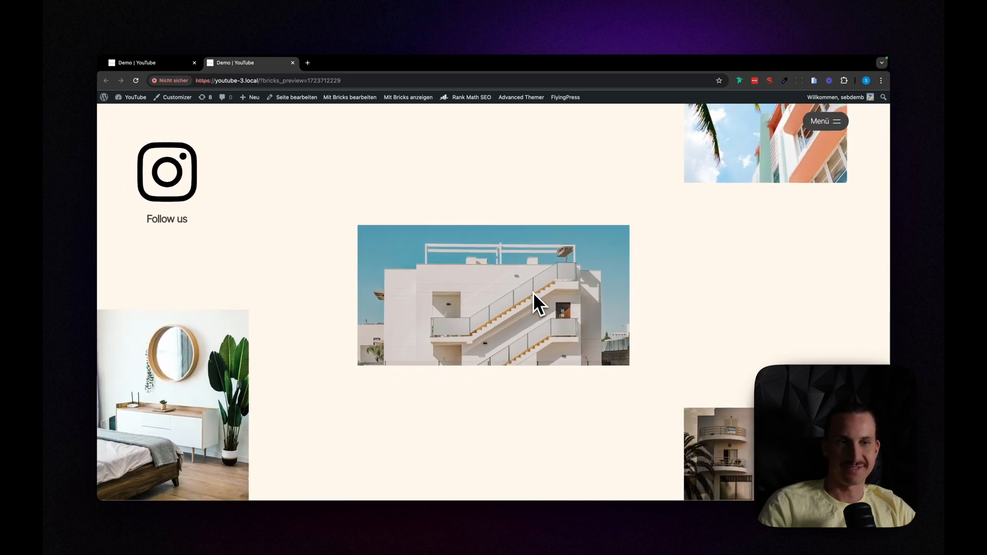
pyautogui.scroll(-2, 533, 292)
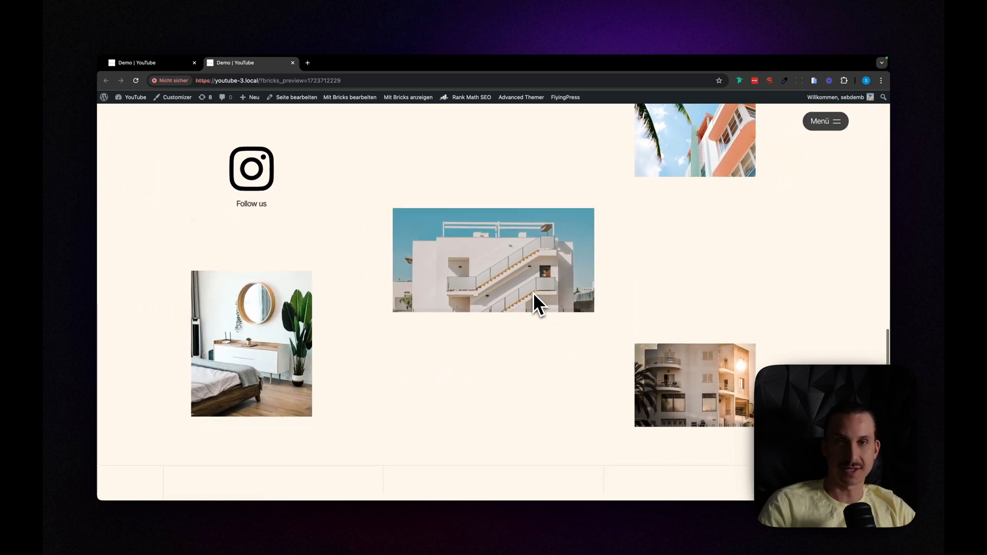
pyautogui.scroll(1, 533, 292)
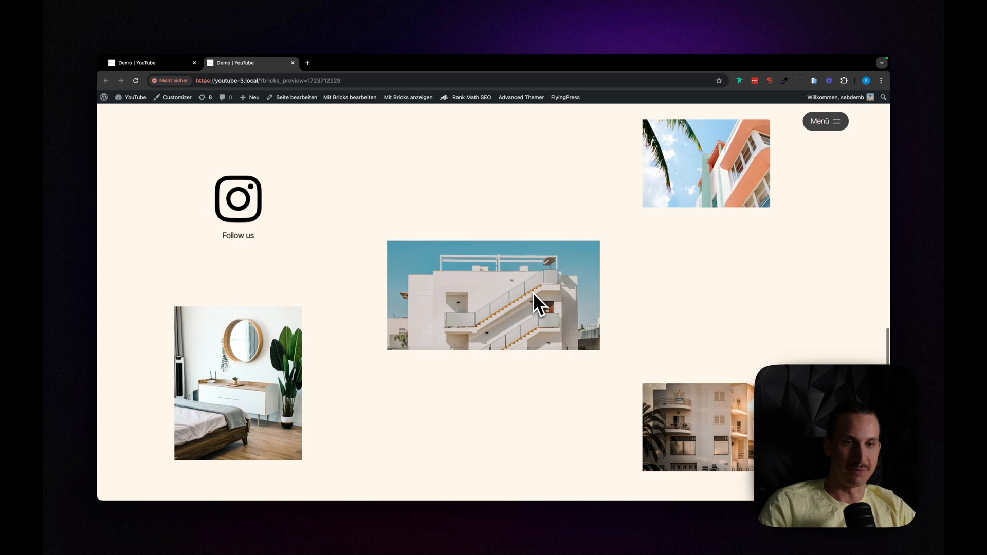
pyautogui.scroll(2, 533, 292)
pyautogui.scroll(2, 533, 292)
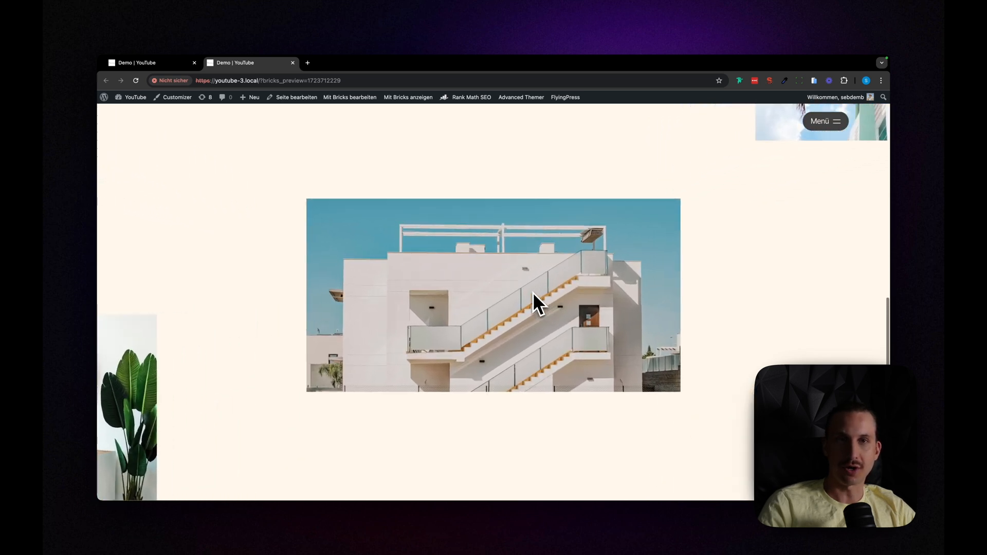
pyautogui.scroll(3, 526, 291)
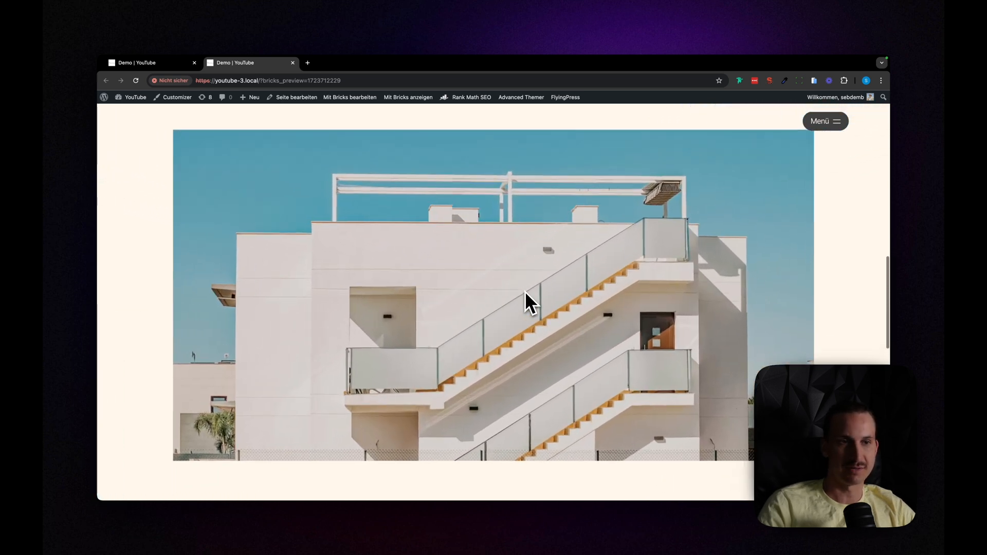
pyautogui.scroll(-1, 526, 291)
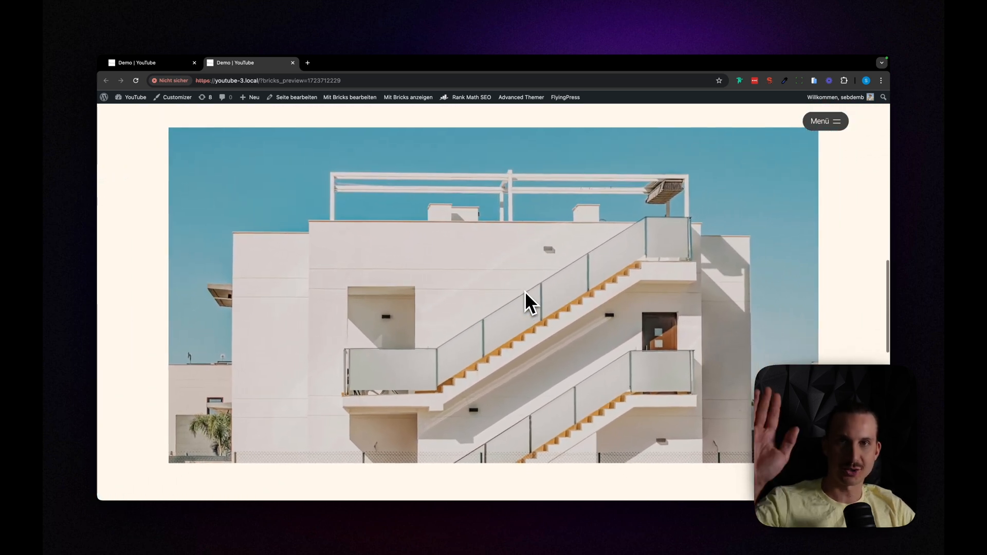
pyautogui.scroll(-2, 522, 296)
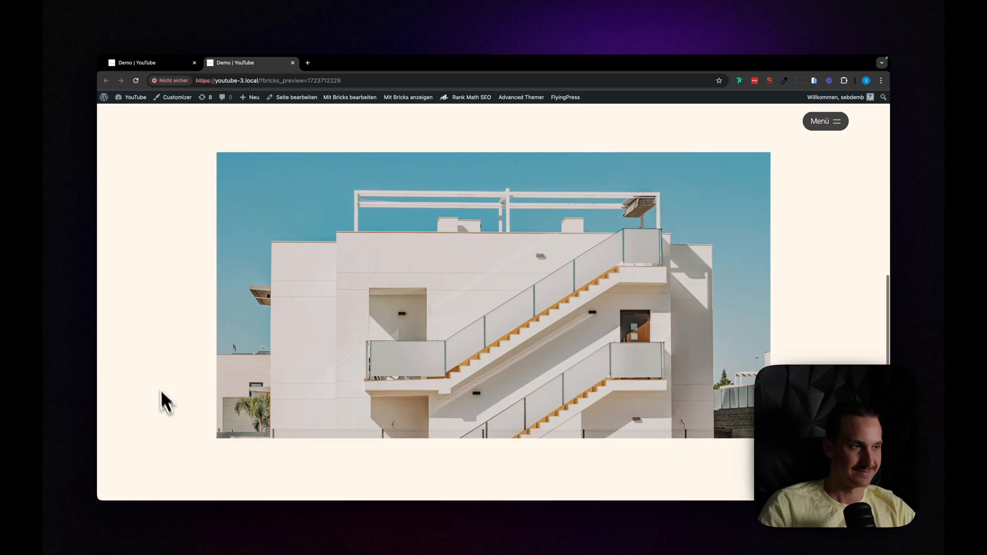